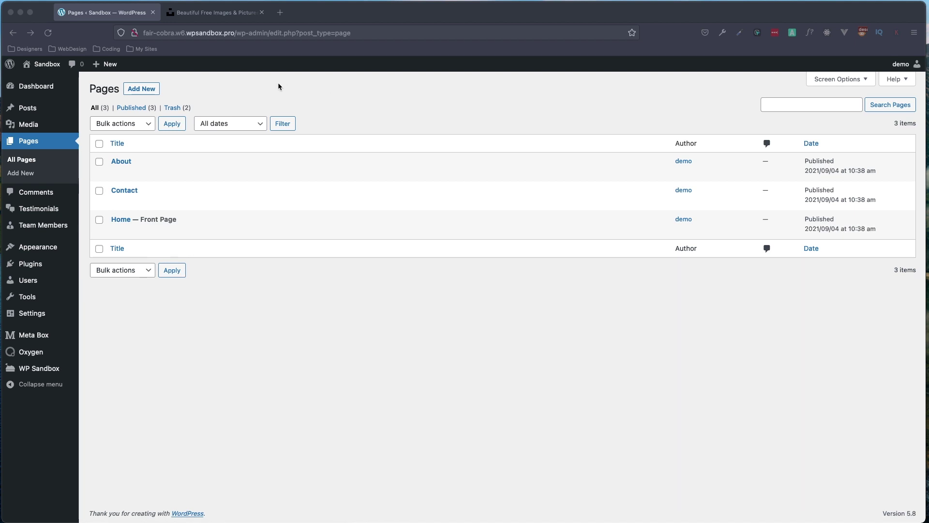
# View the 16 photos in the WordPress Media Library, then switch to the Unsplash homepage tab
pyautogui.click(196, 116)
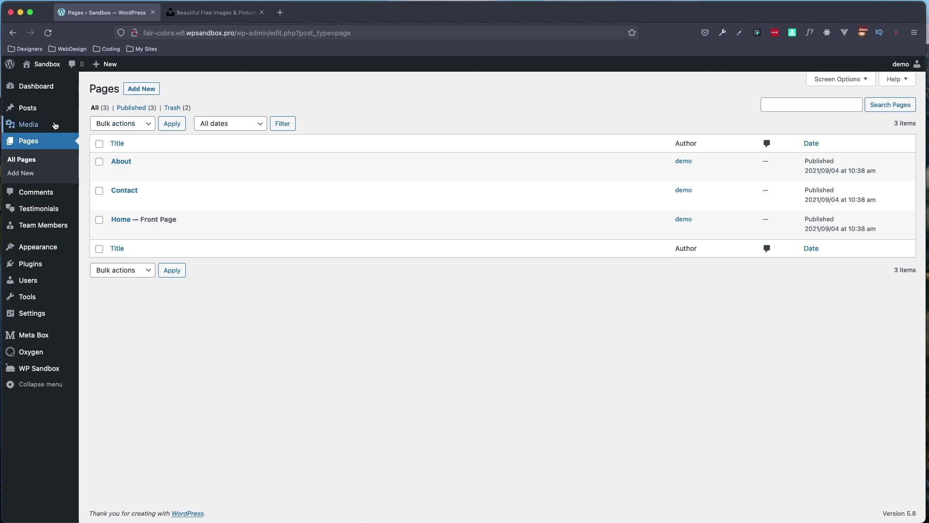
pyautogui.click(36, 125)
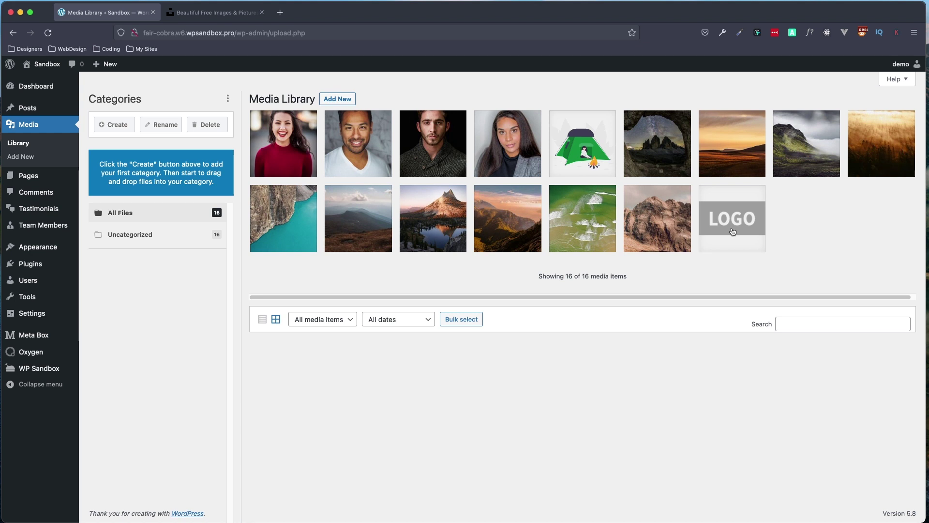
pyautogui.click(221, 15)
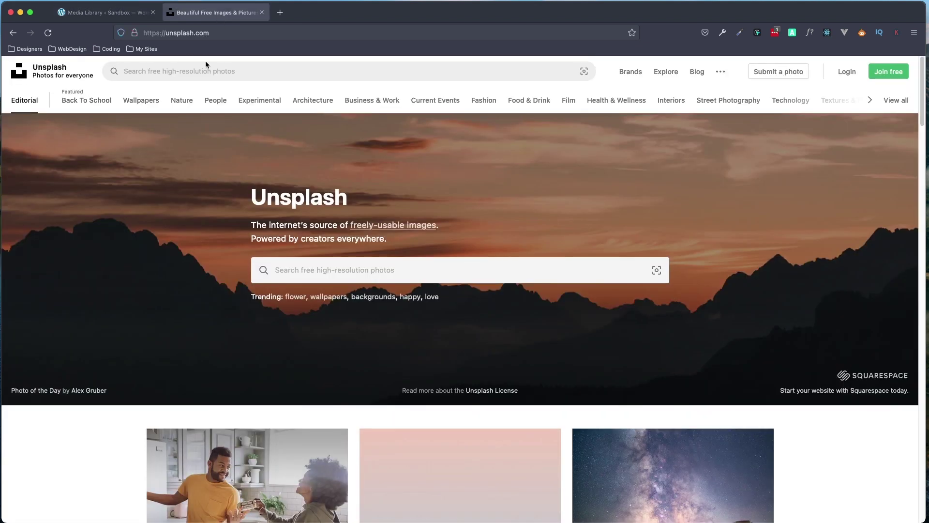
pyautogui.scroll(-5, 327, 333)
pyautogui.click(663, 368)
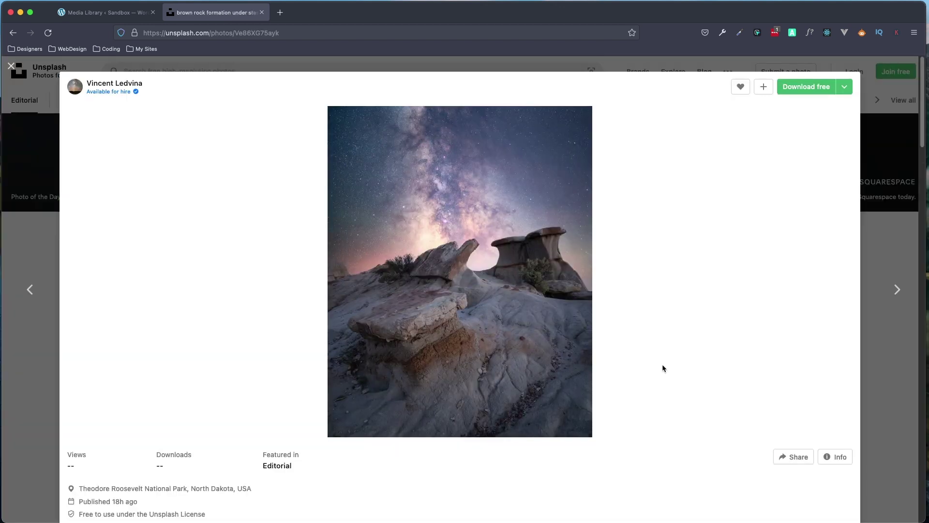
pyautogui.click(846, 87)
pyautogui.click(897, 289)
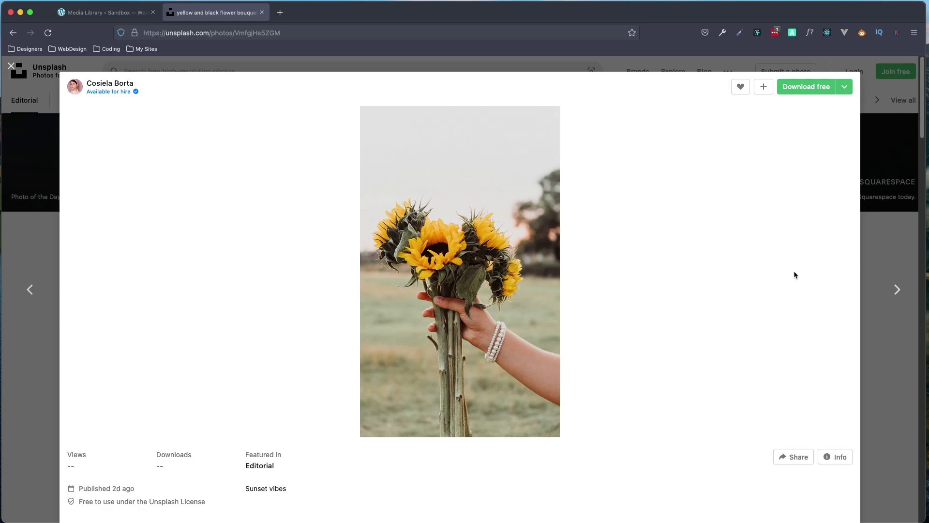
pyautogui.click(22, 170)
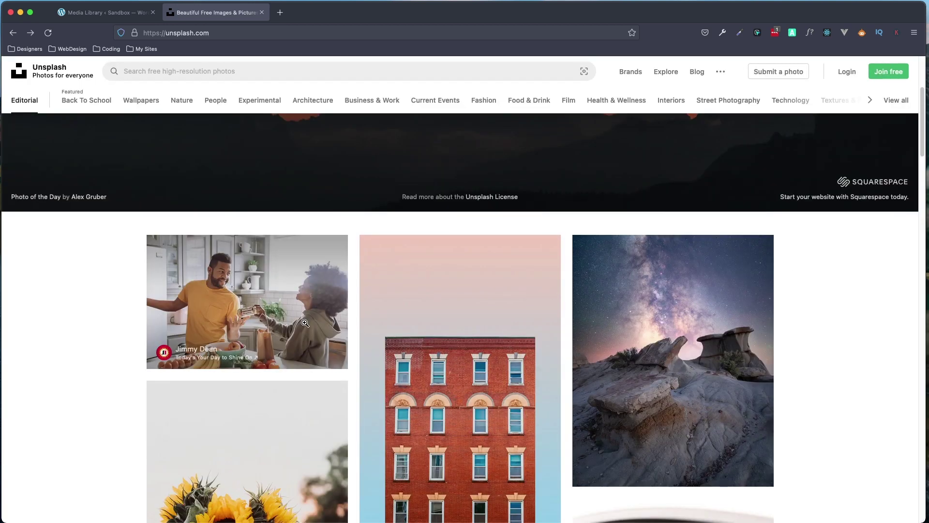
pyautogui.scroll(-3, 374, 352)
pyautogui.scroll(-3, 374, 352)
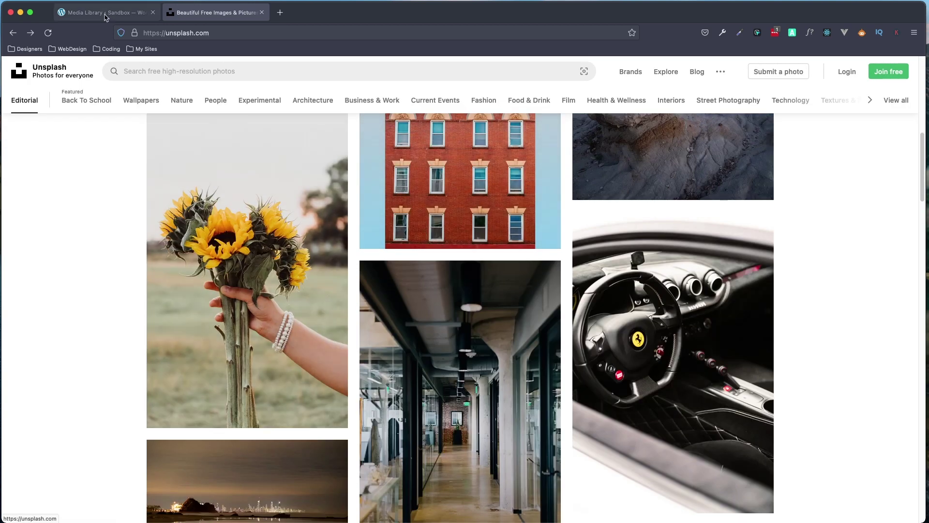
# Check the captions of the cave night-sky photo and the next two photos in the Media Library
pyautogui.click(106, 12)
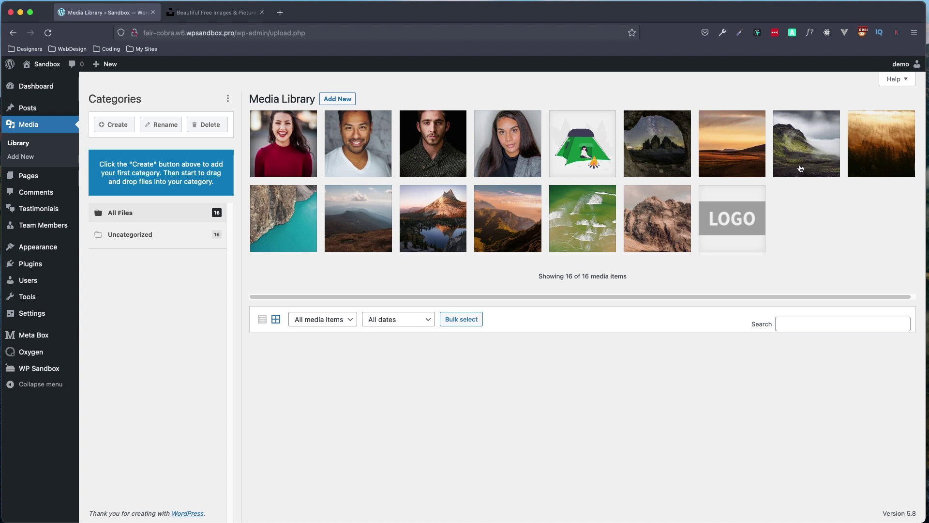
pyautogui.click(649, 146)
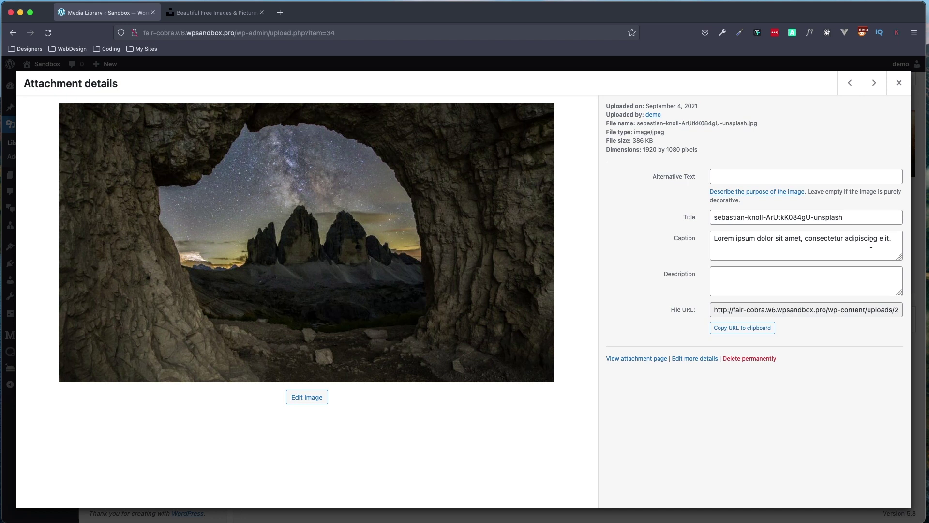
pyautogui.moveTo(900, 241); pyautogui.dragTo(718, 238)
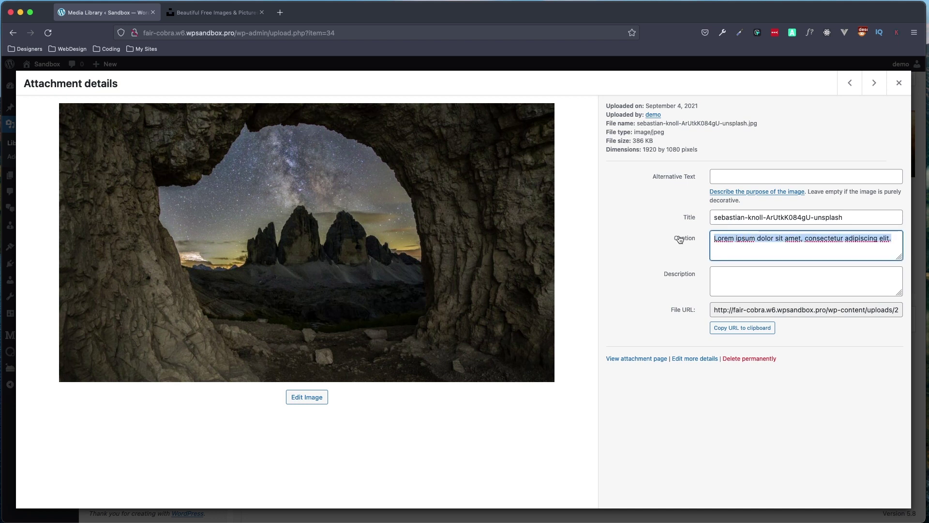
pyautogui.click(817, 254)
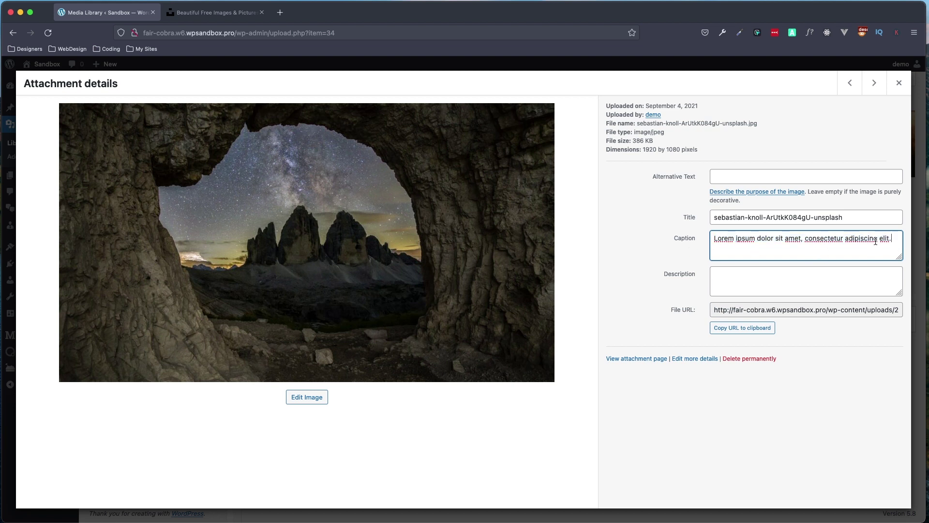
pyautogui.click(874, 85)
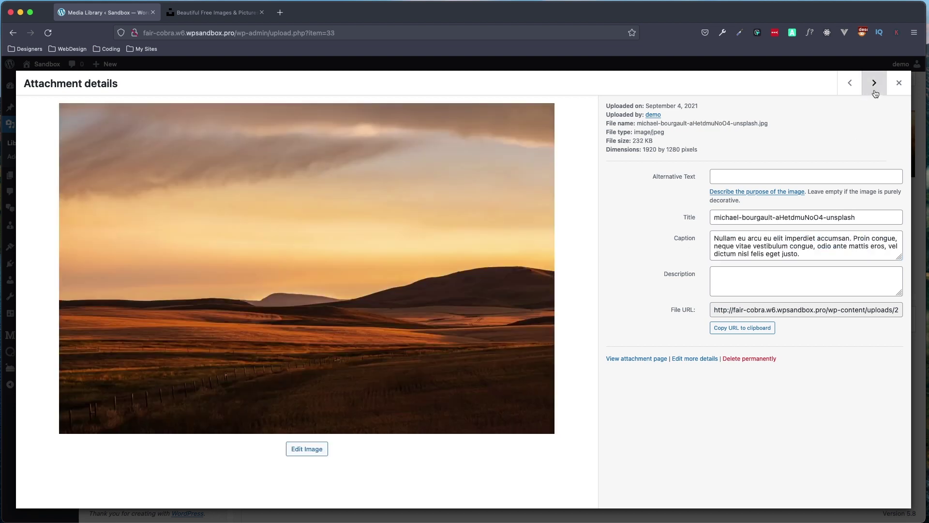
pyautogui.click(875, 93)
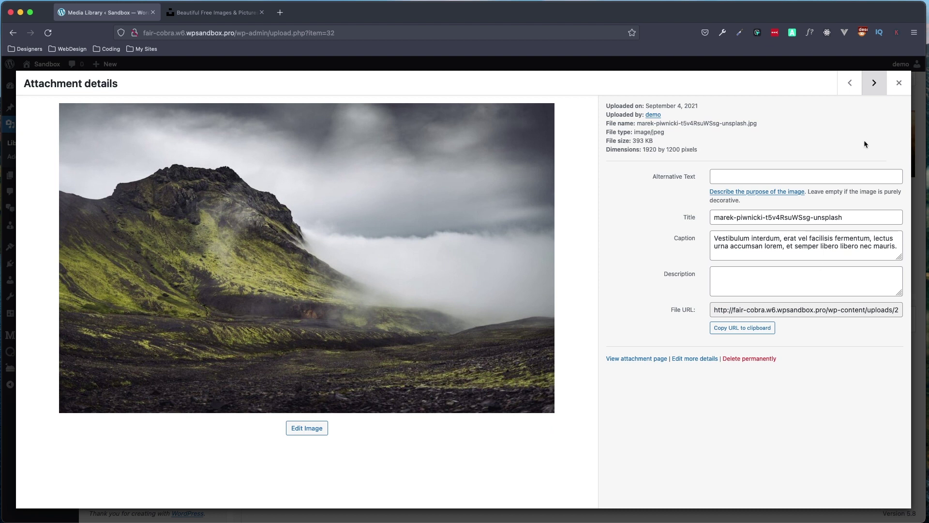
pyautogui.click(899, 85)
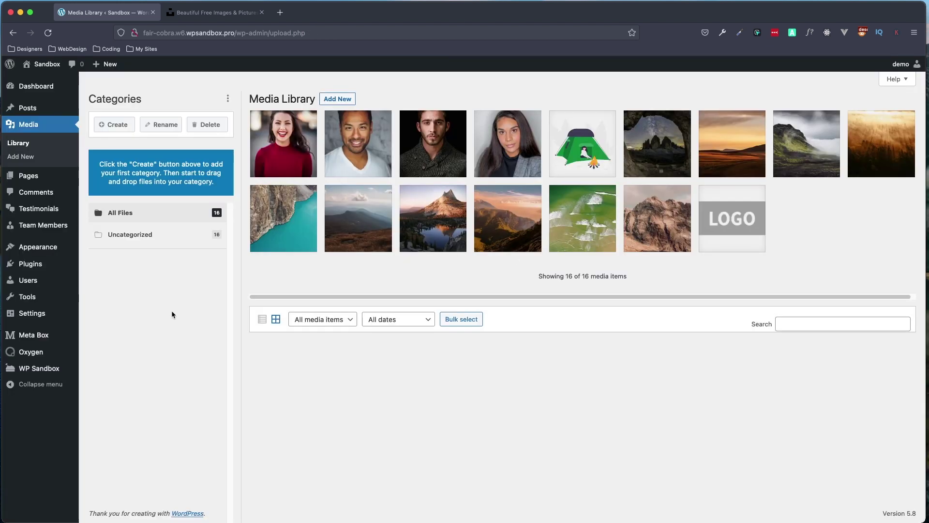
# Add a new Meta Box custom field group titled 'Gallery'
pyautogui.moveTo(28, 333)
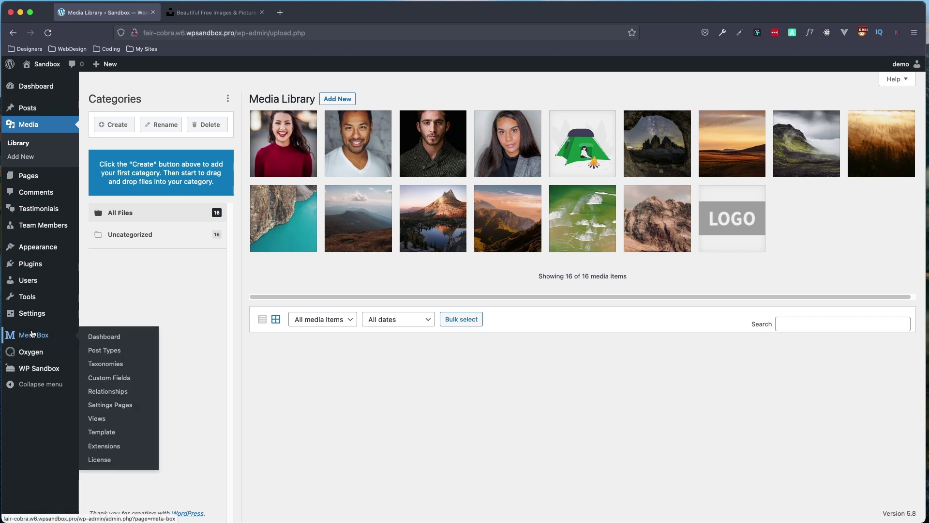
pyautogui.click(116, 378)
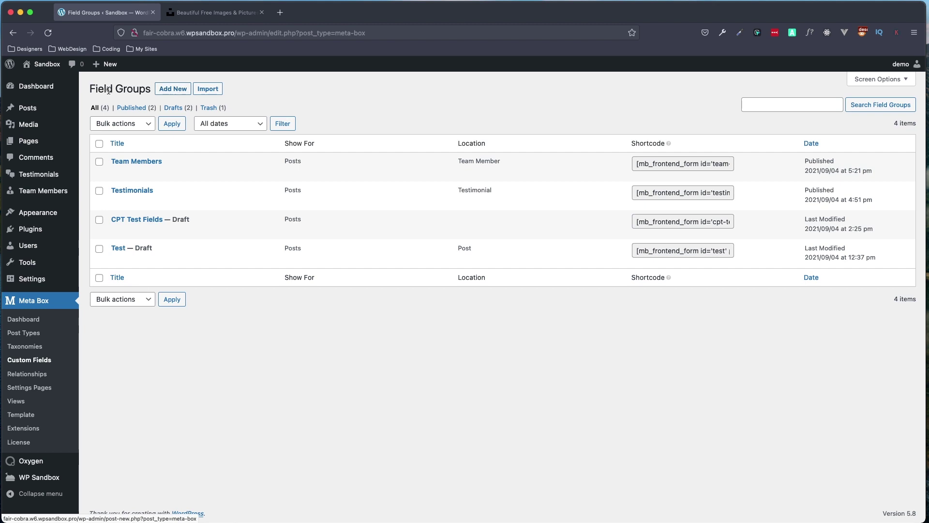
pyautogui.click(179, 93)
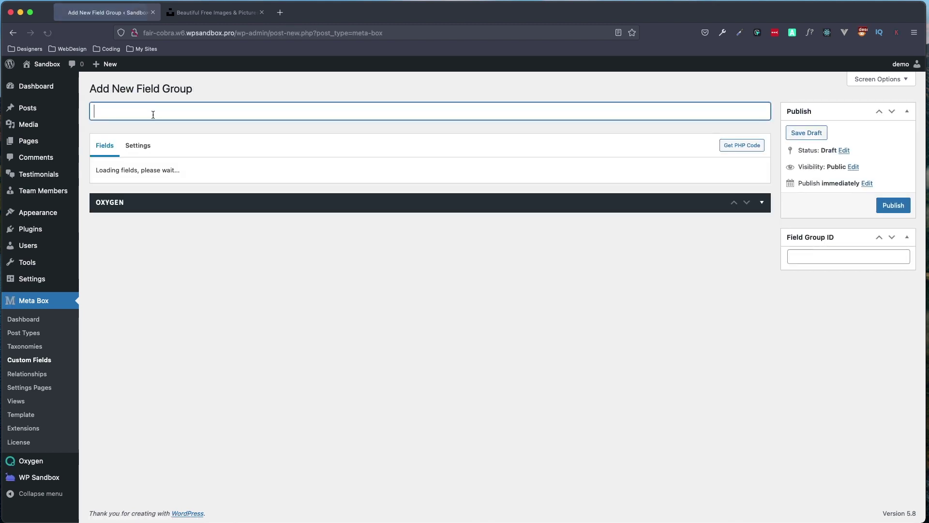
pyautogui.write('Gallery')
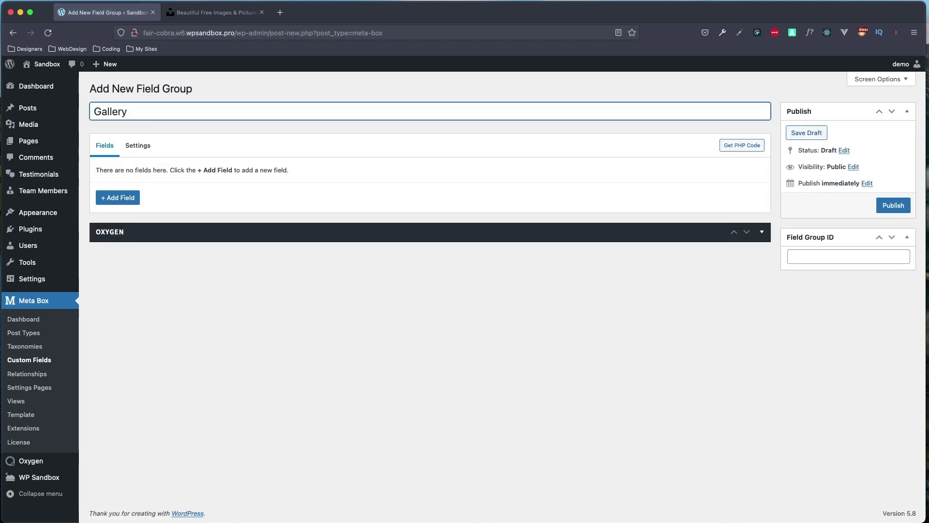
# Set the field group's location to the Page post type instead of Post
pyautogui.click(138, 148)
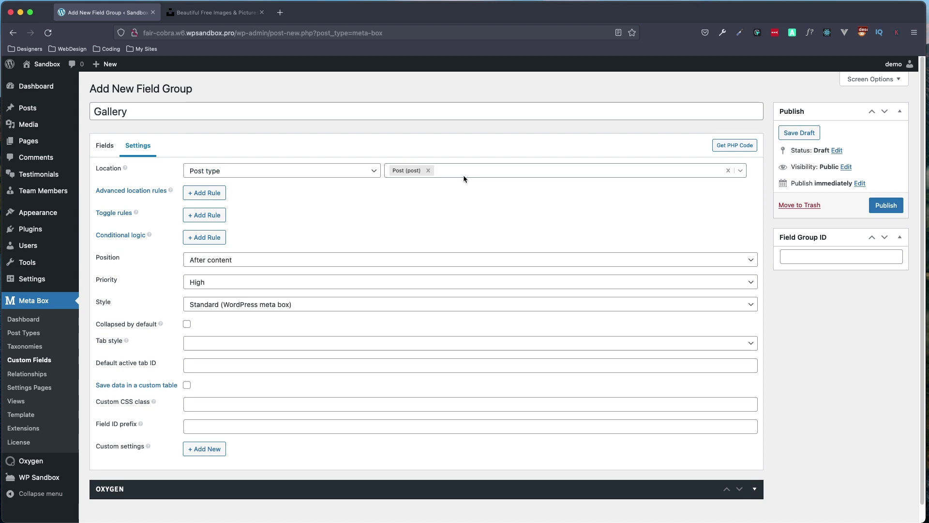
pyautogui.click(429, 171)
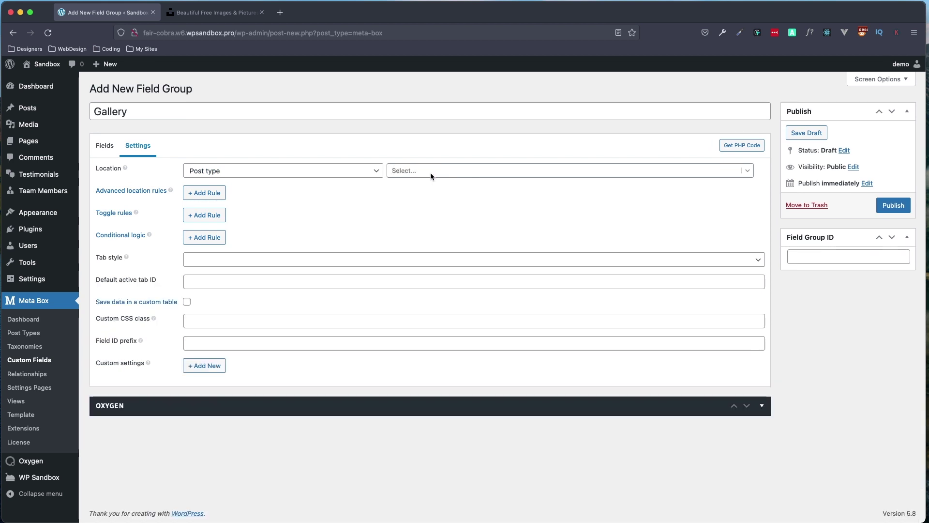
pyautogui.click(431, 173)
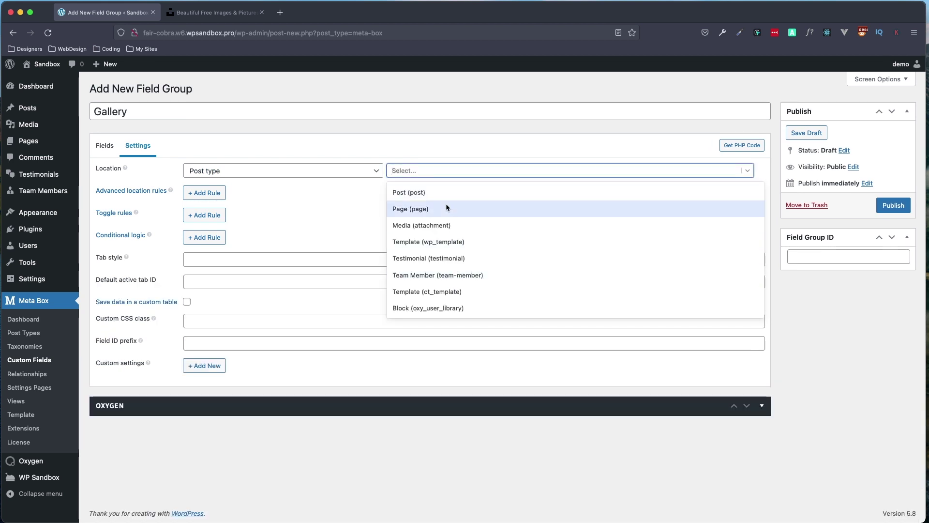
pyautogui.click(416, 213)
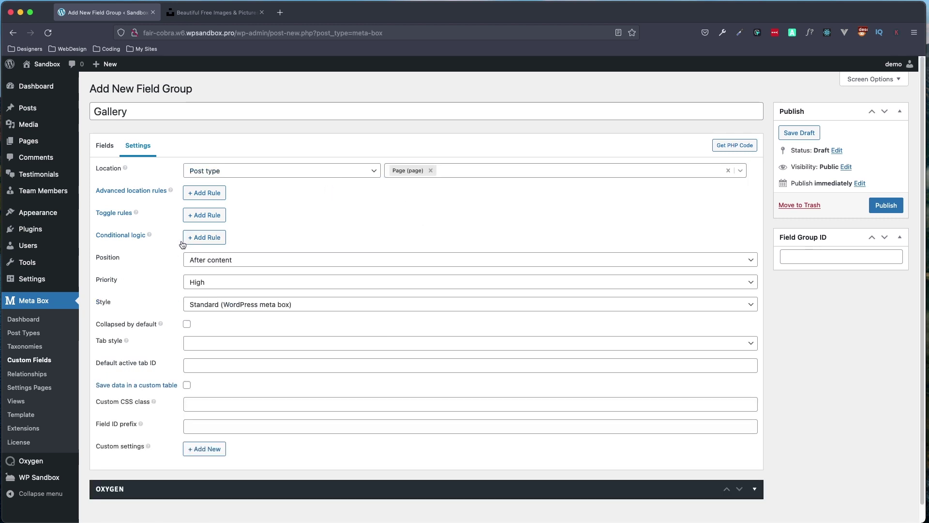
pyautogui.click(105, 145)
pyautogui.click(139, 150)
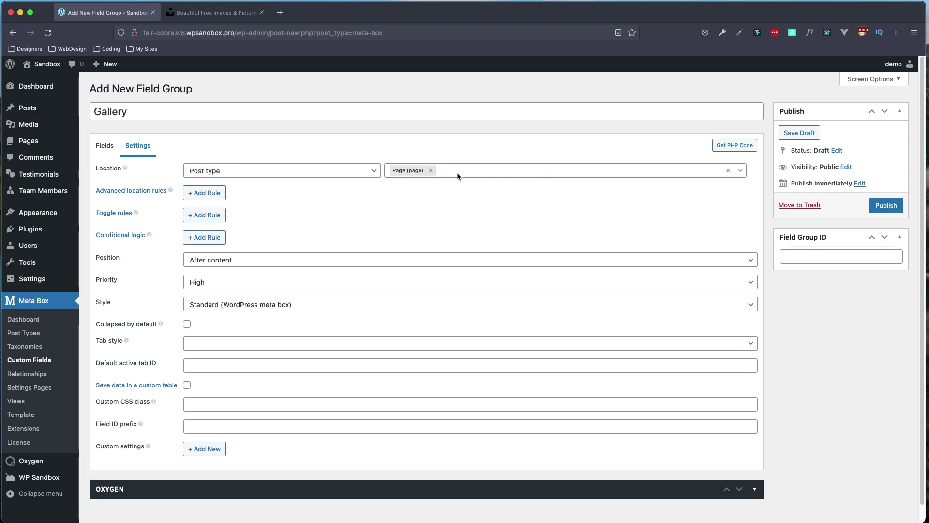
pyautogui.click(472, 174)
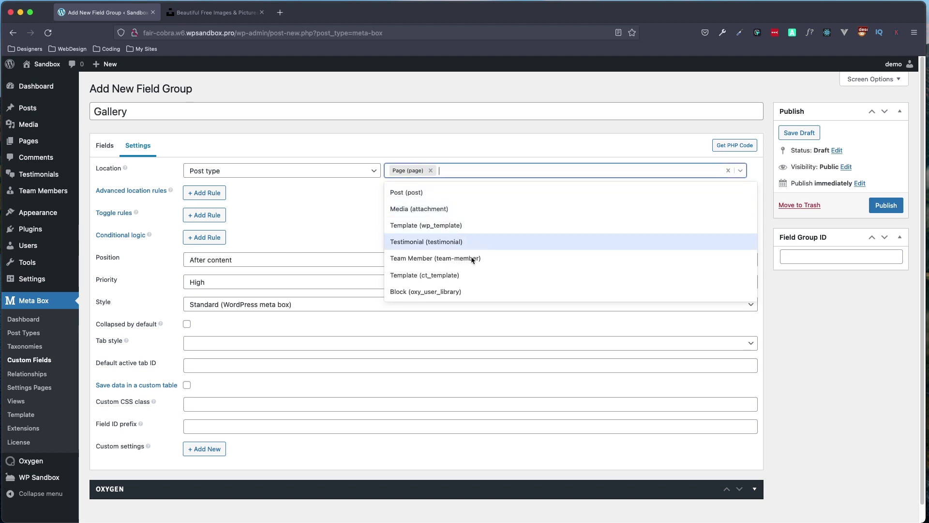
pyautogui.click(442, 142)
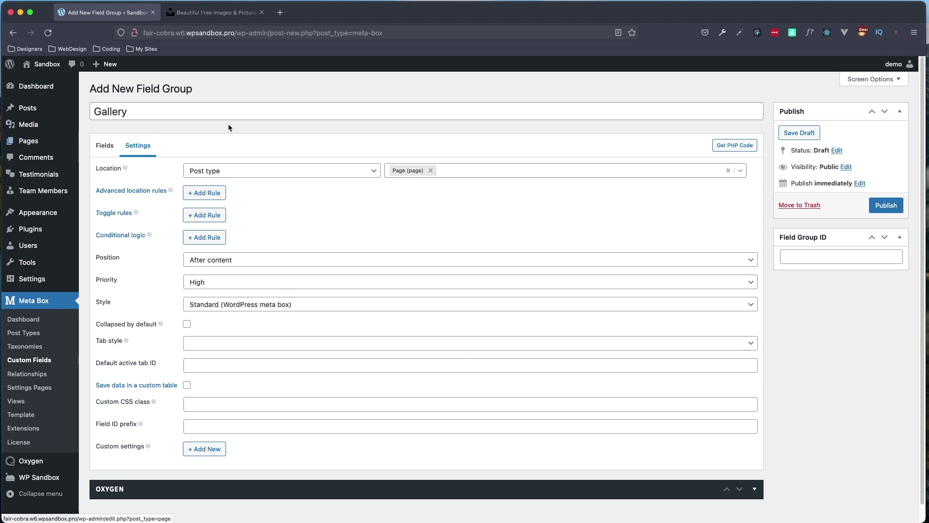
# Add a Single Image field to the Gallery field group
pyautogui.moveTo(76, 129)
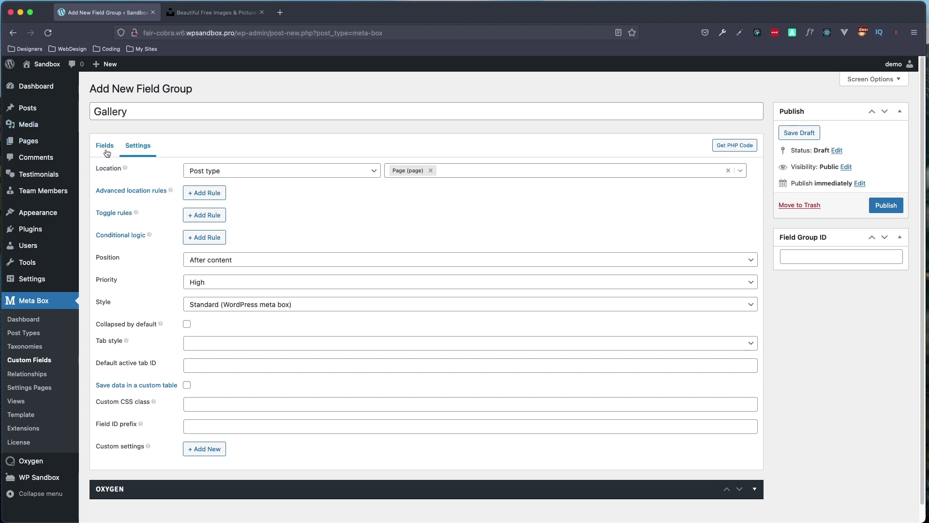
pyautogui.click(105, 147)
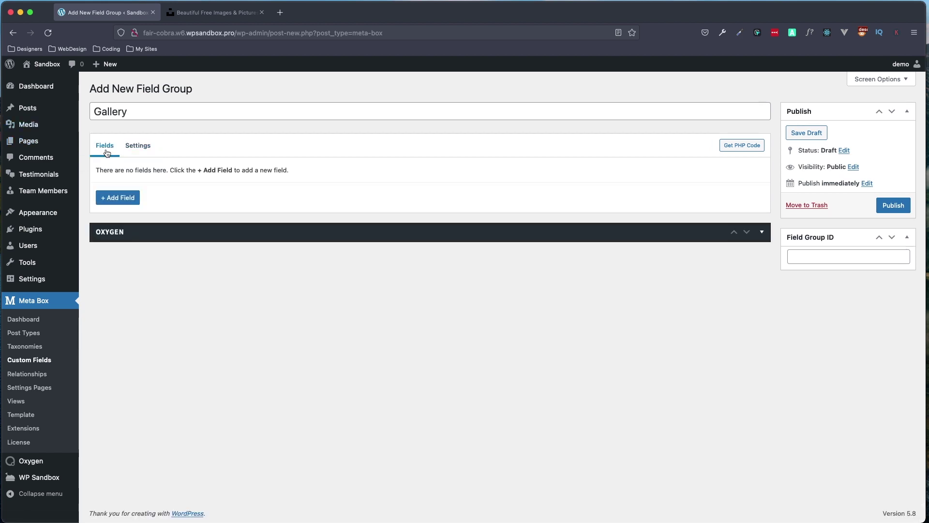
pyautogui.click(116, 202)
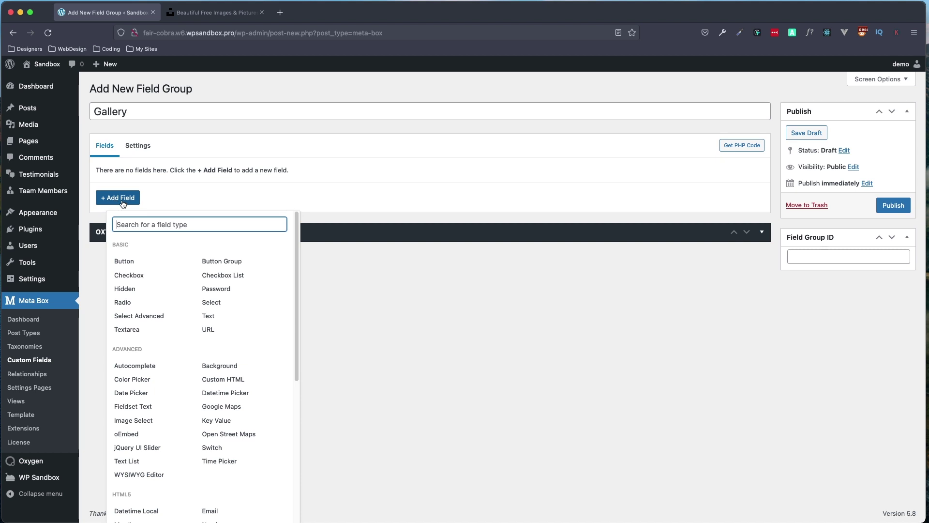
pyautogui.write('im')
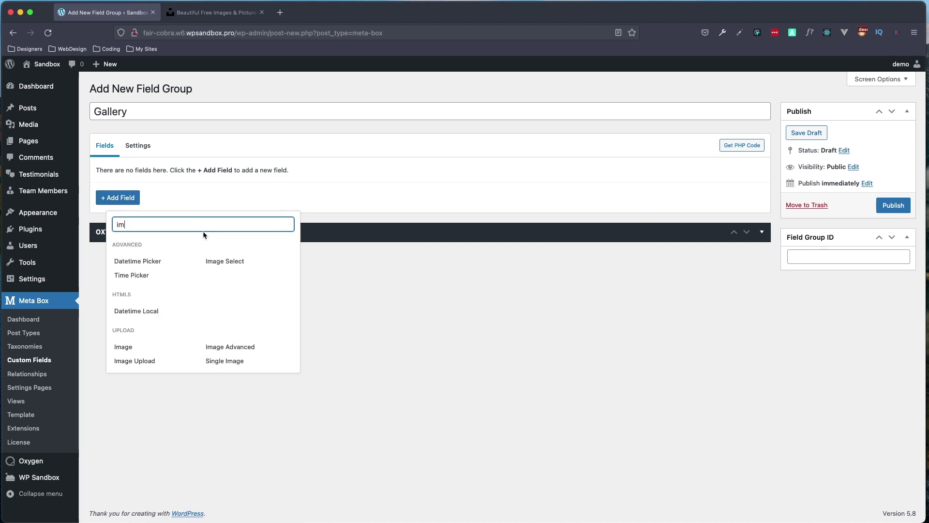
pyautogui.click(228, 361)
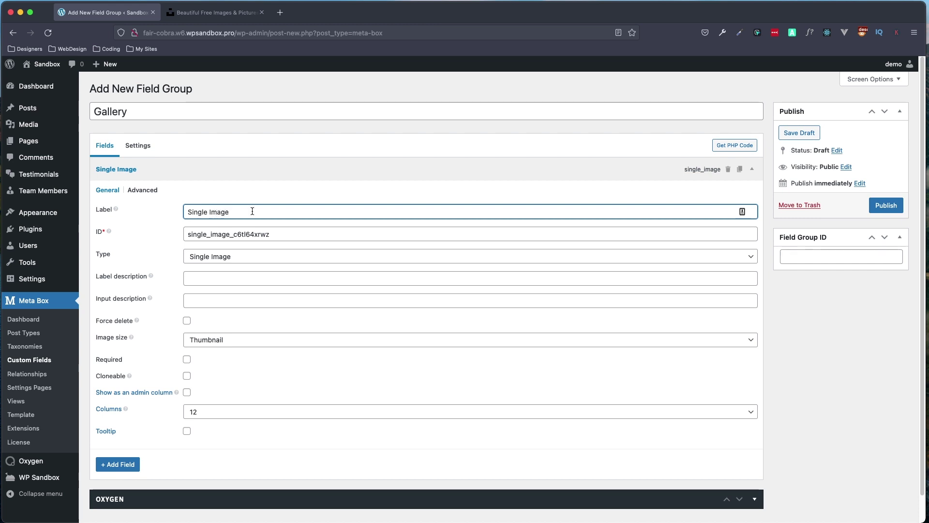
# Label the field 'Gallery Images', make it cloneable and sortable, and publish the group
pyautogui.moveTo(239, 211); pyautogui.dragTo(115, 209)
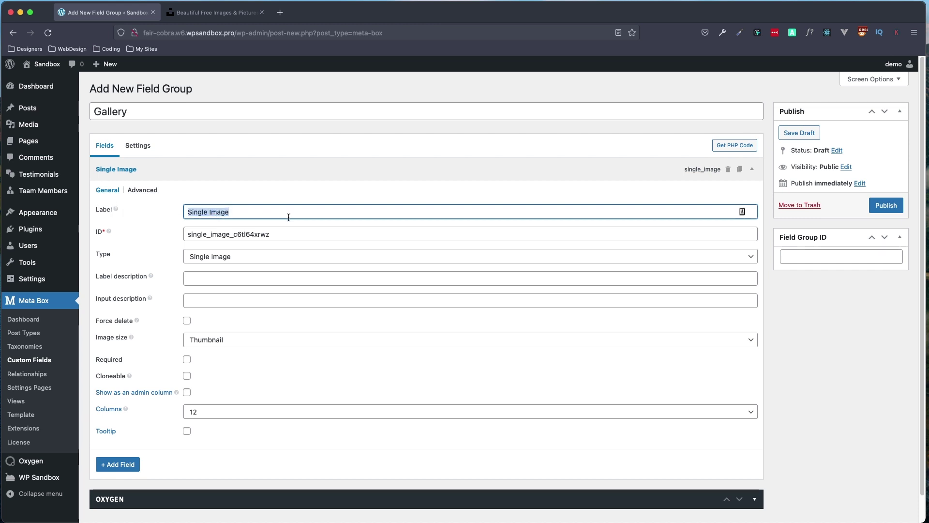
pyautogui.write('G')
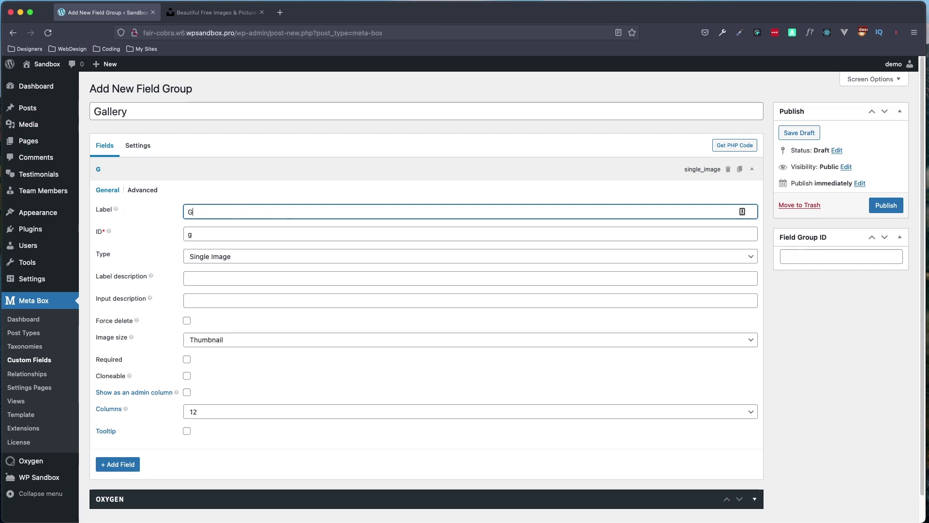
pyautogui.write('allery Images')
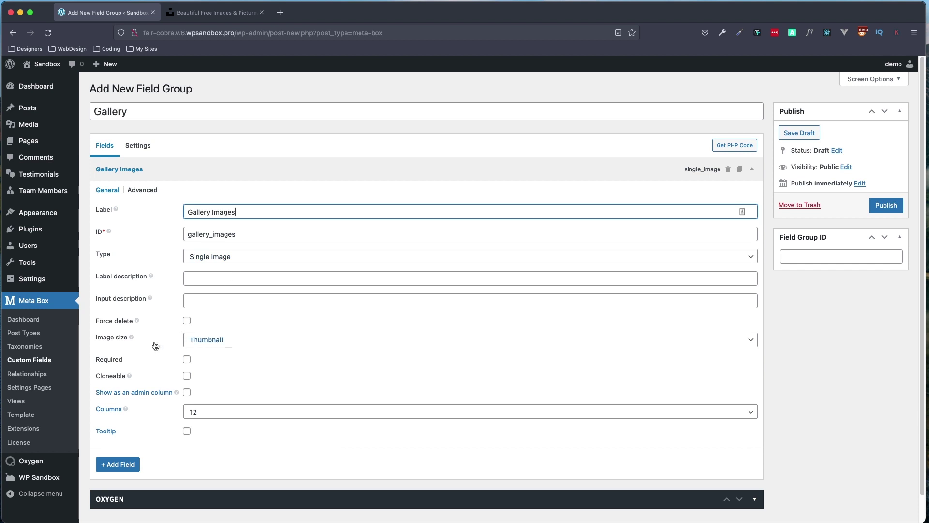
pyautogui.click(187, 377)
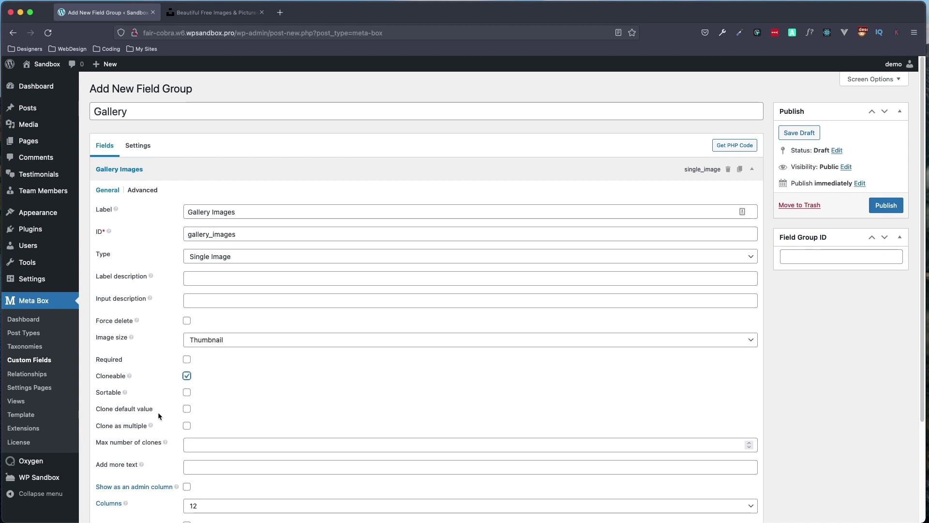
pyautogui.click(187, 394)
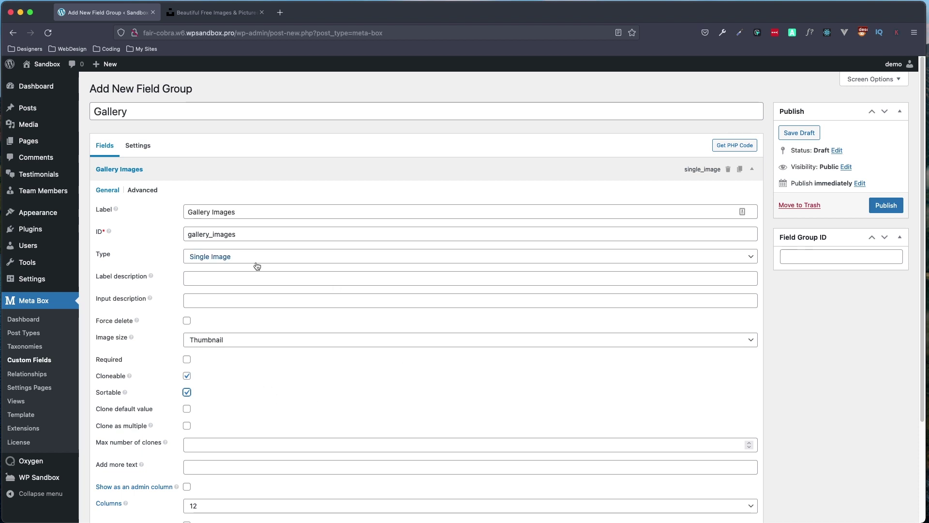
pyautogui.scroll(-1, 300, 373)
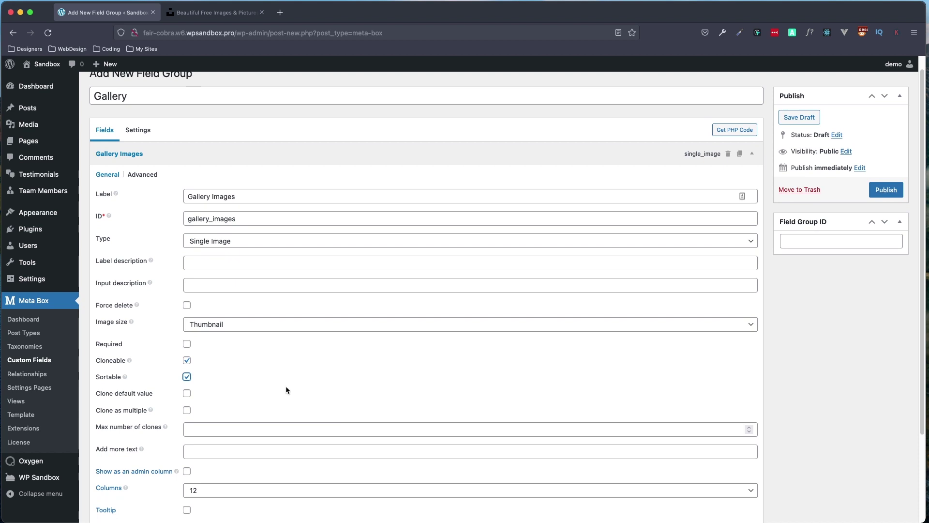
pyautogui.click(886, 189)
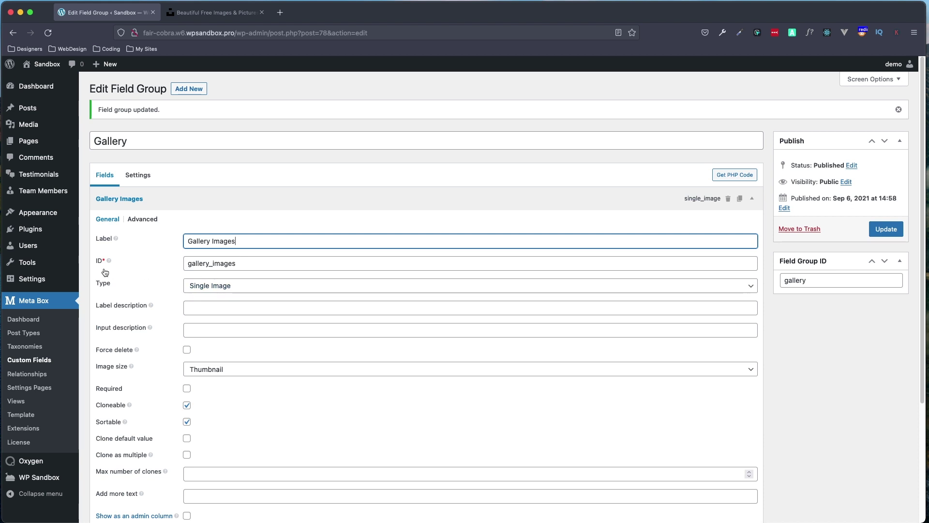
# Create a page titled 'Gallery' from Pages > Add New in a new tab and publish it
pyautogui.doubleClick(245, 263)
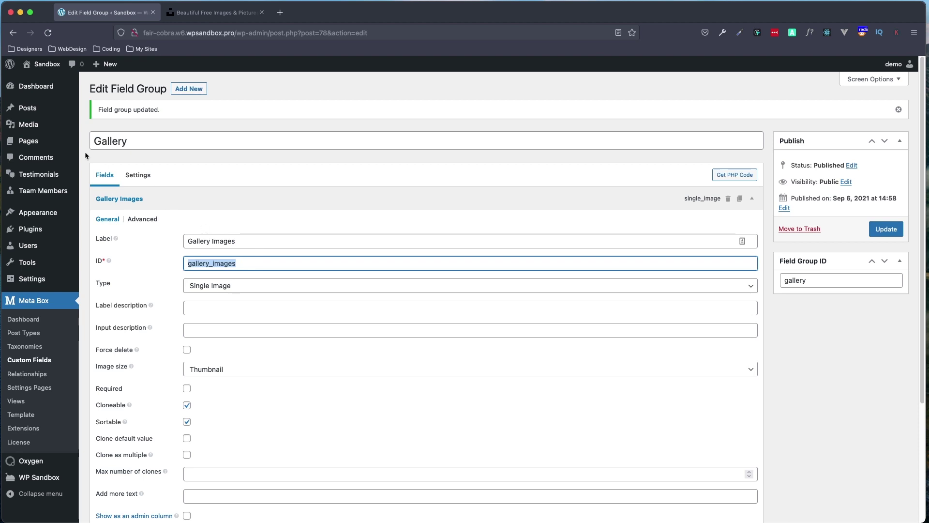
pyautogui.moveTo(33, 144)
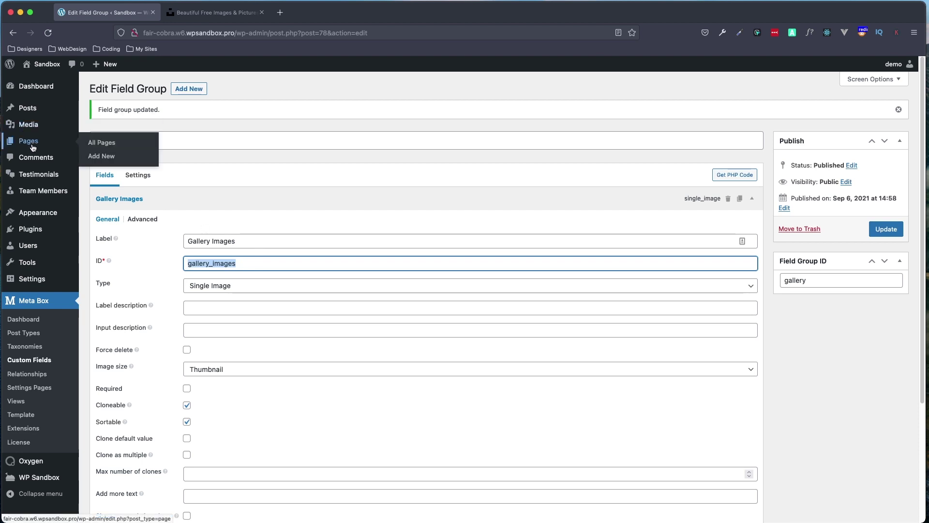
pyautogui.rightClick(102, 156)
pyautogui.click(140, 118)
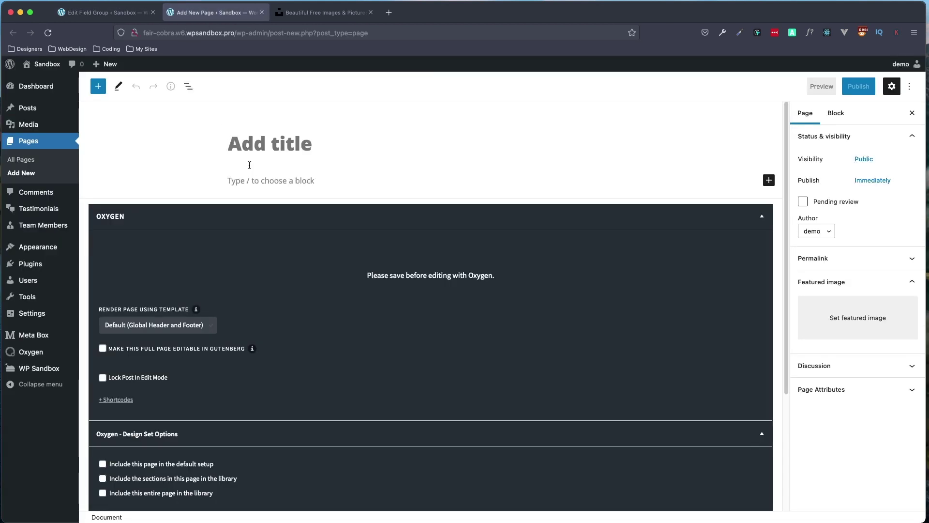
pyautogui.write('Gallery')
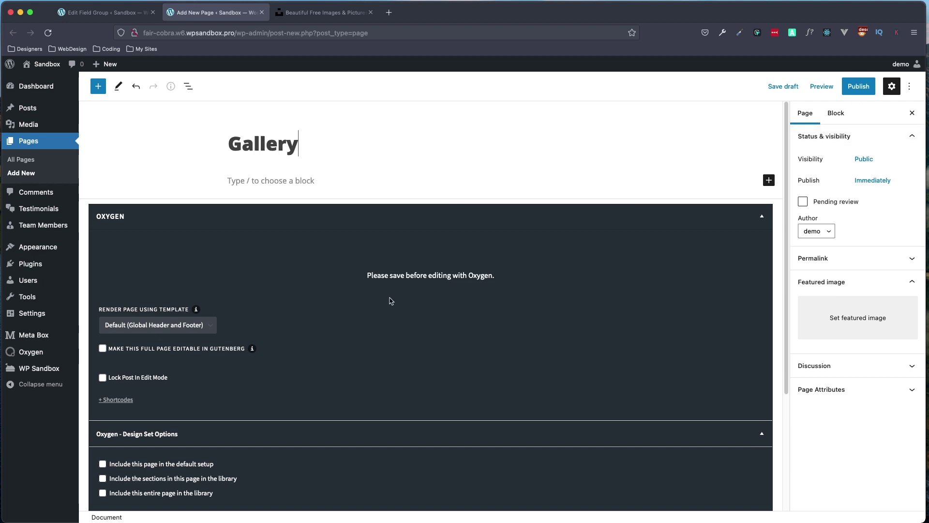
pyautogui.click(853, 92)
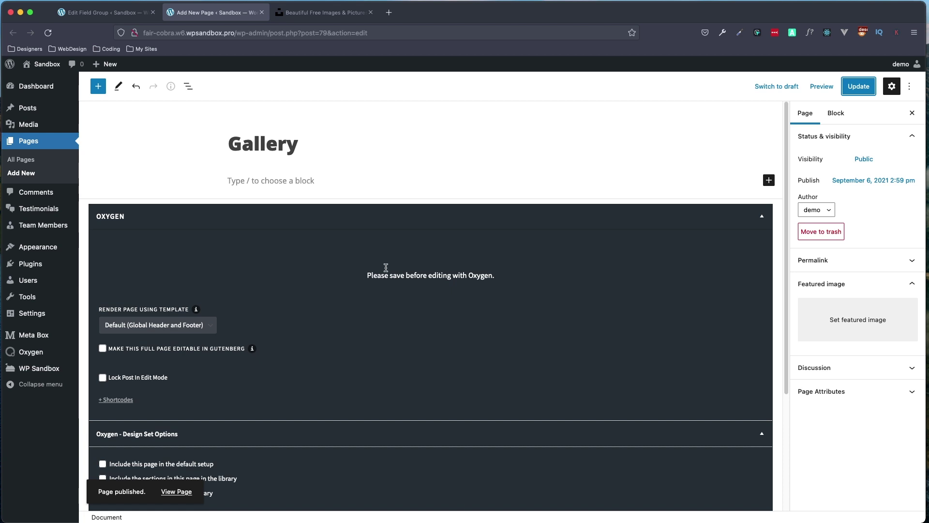
# Set the mountain-cave photo as the page's first gallery image
pyautogui.click(853, 93)
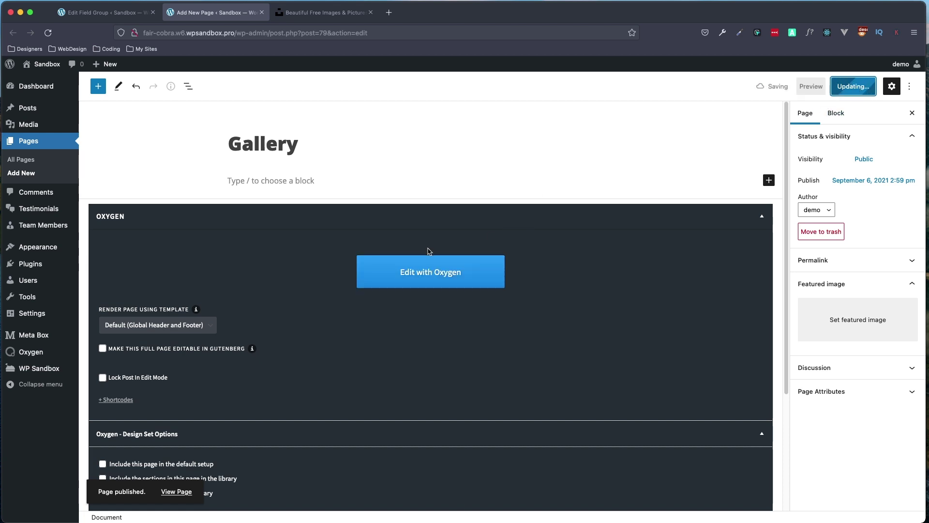
pyautogui.click(337, 220)
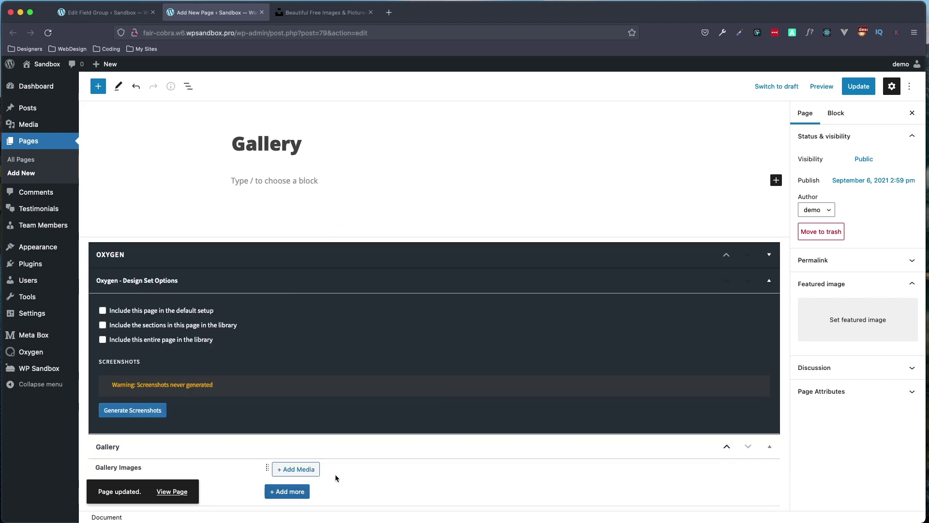
pyautogui.click(292, 473)
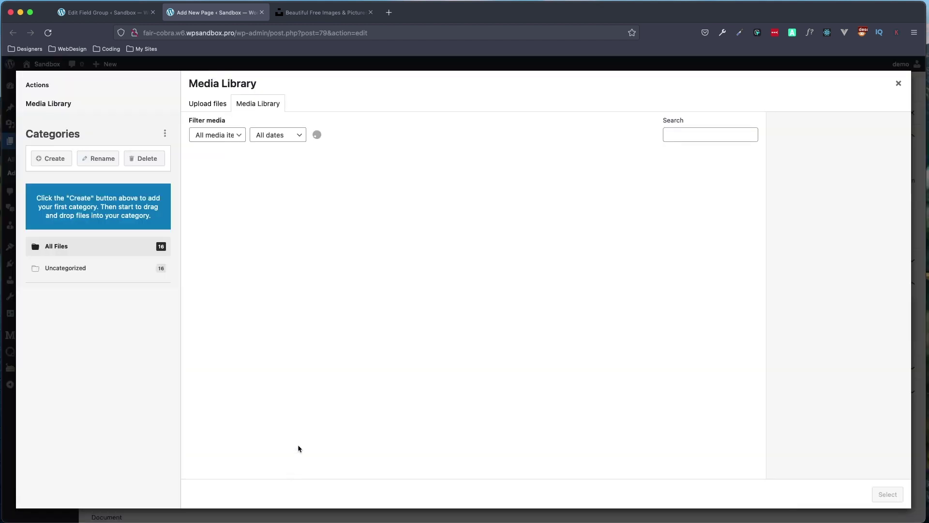
pyautogui.click(516, 177)
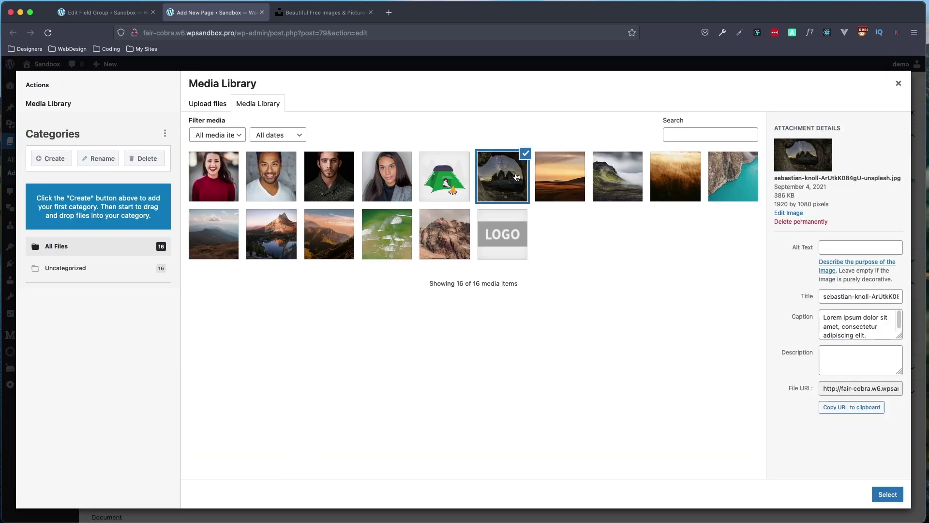
pyautogui.click(888, 494)
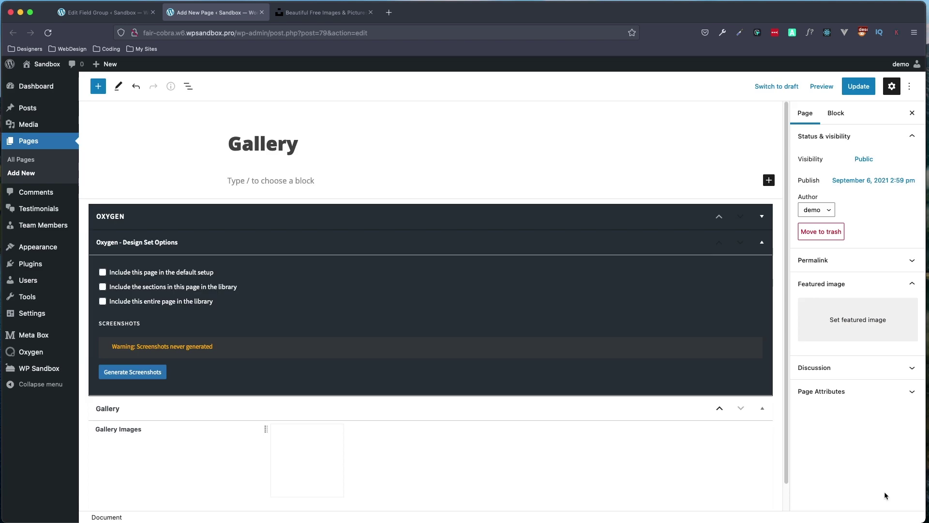
# Add the sunset desert photo and more landscape images, up to six in total
pyautogui.scroll(-1, 316, 364)
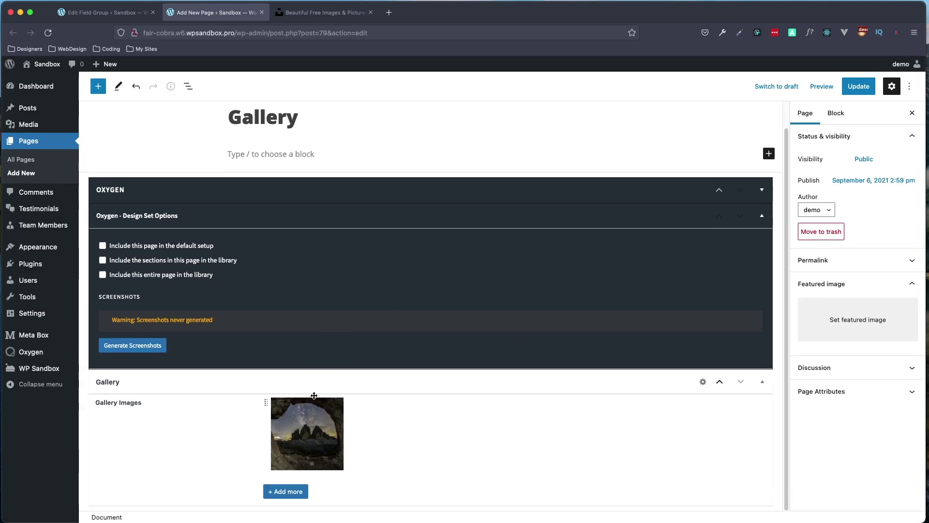
pyautogui.click(281, 492)
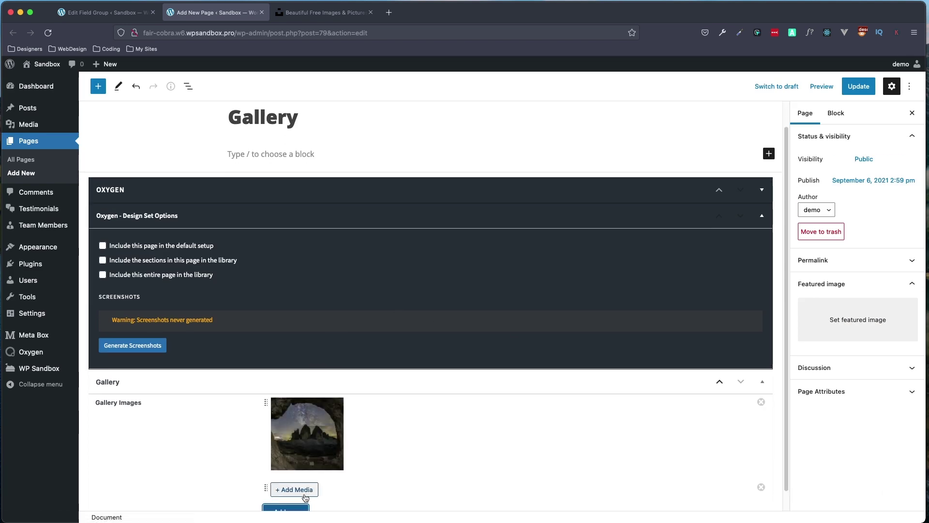
pyautogui.click(295, 490)
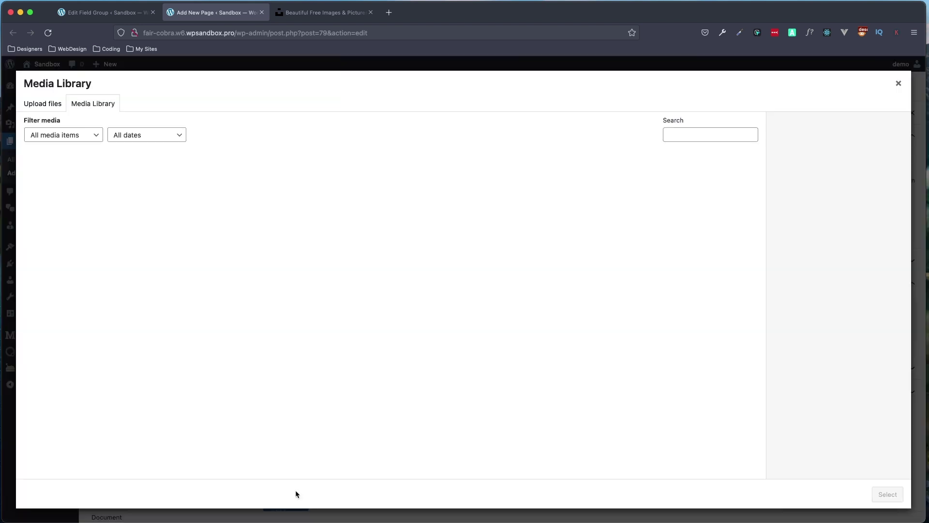
pyautogui.click(582, 194)
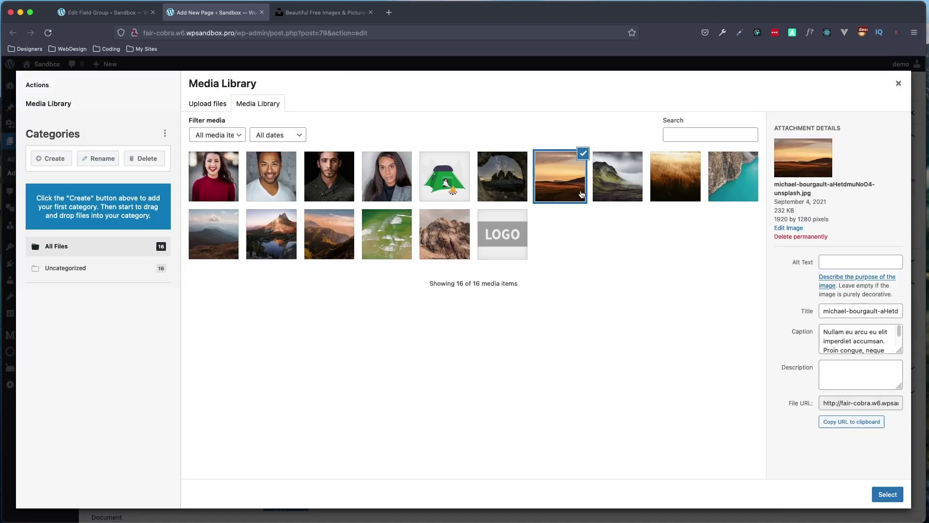
pyautogui.click(874, 486)
pyautogui.scroll(-3, 561, 442)
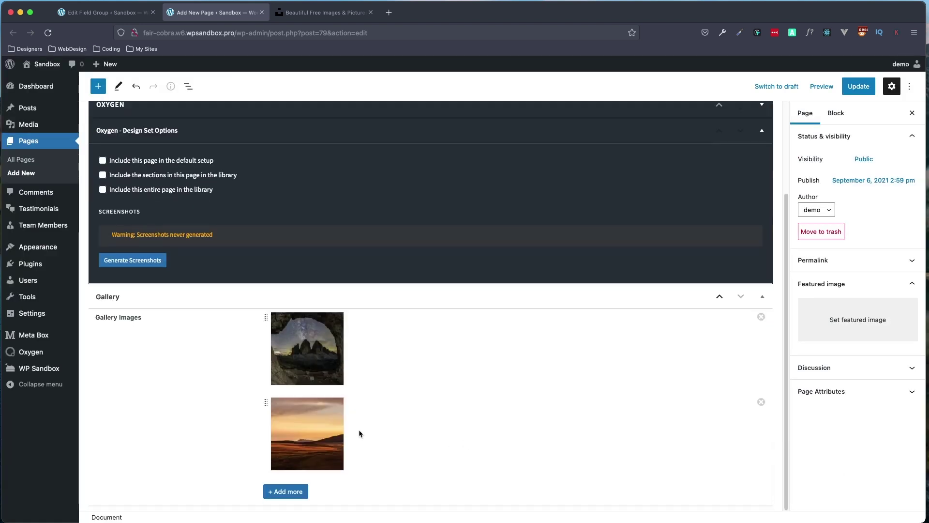
pyautogui.click(285, 492)
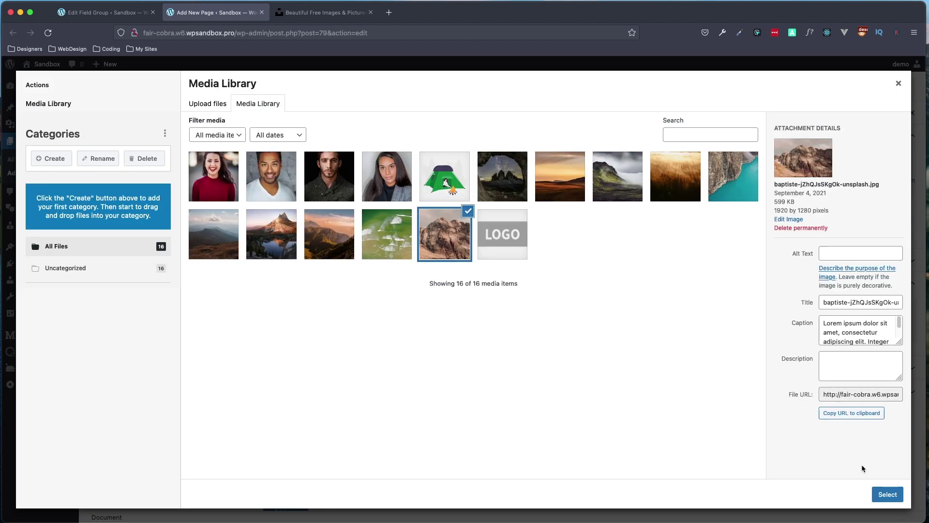
pyautogui.click(887, 494)
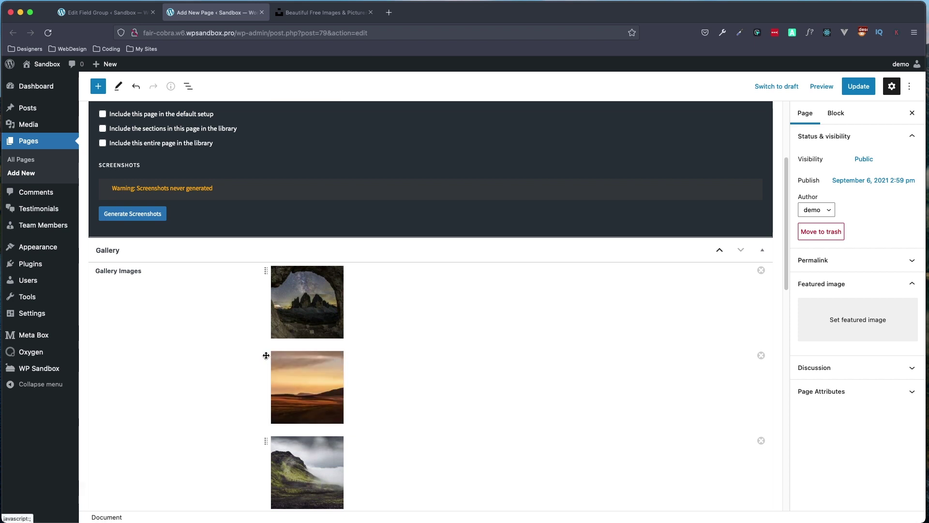
# Try reordering the gallery images, leaving the cave photo in first position
pyautogui.moveTo(267, 357); pyautogui.dragTo(274, 270)
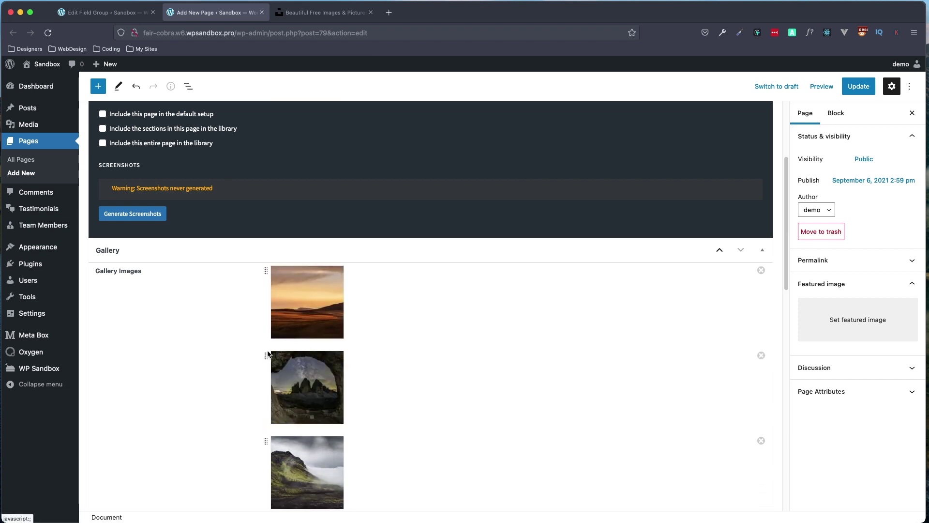
pyautogui.moveTo(265, 357); pyautogui.dragTo(267, 271)
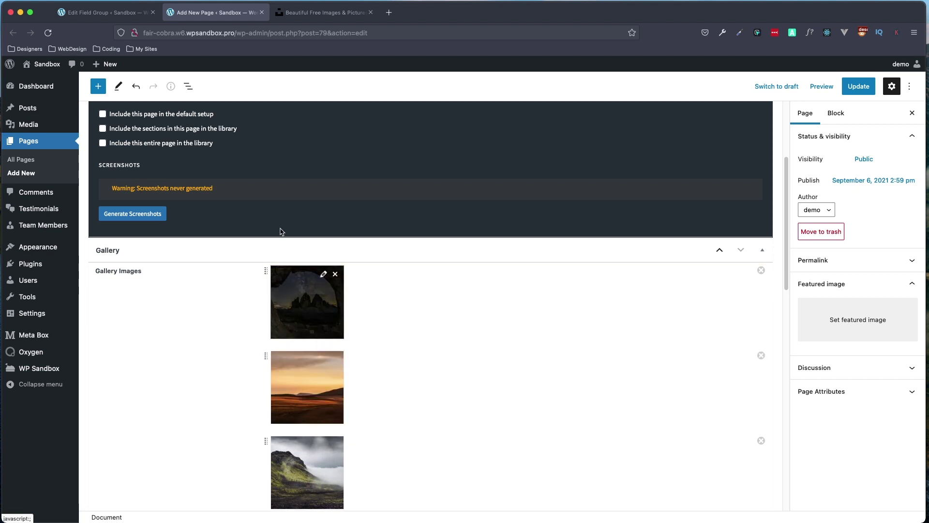
pyautogui.click(92, 13)
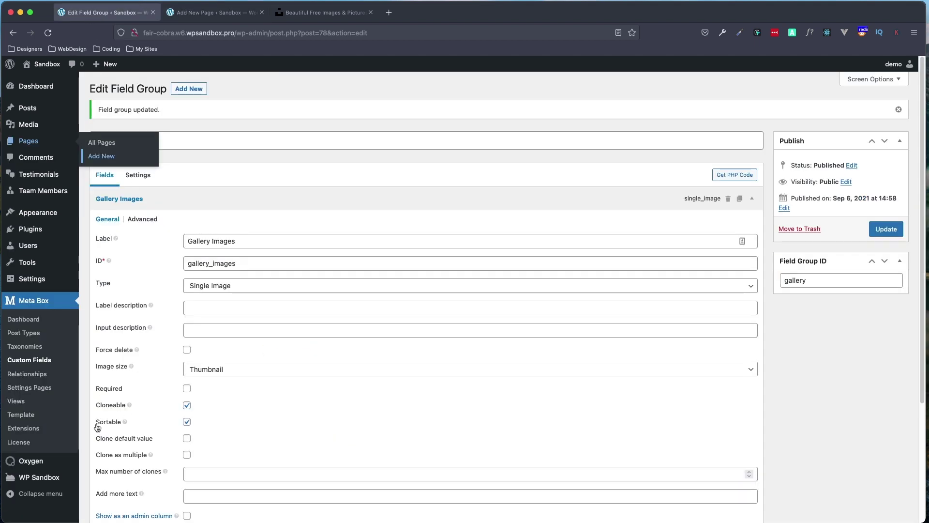
pyautogui.click(216, 11)
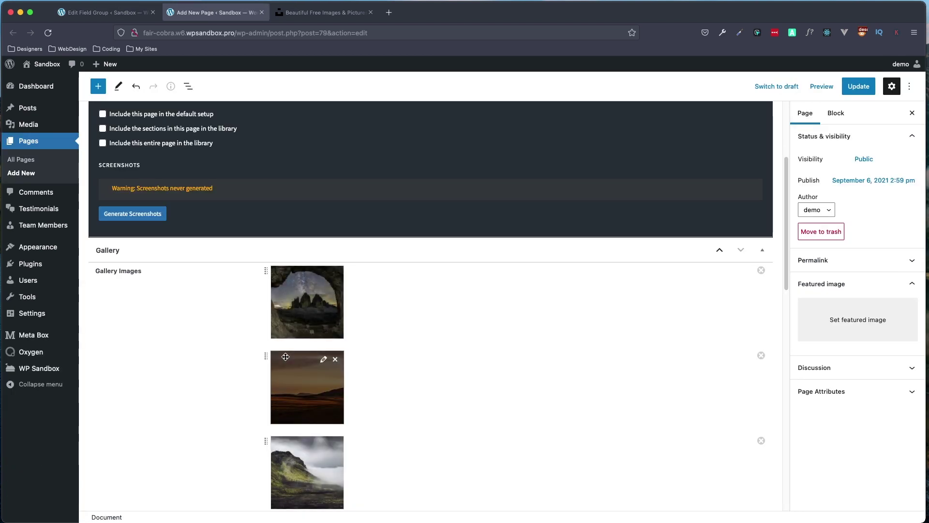
# Update the Gallery page to save its Gallery Images field
pyautogui.scroll(-4, 286, 357)
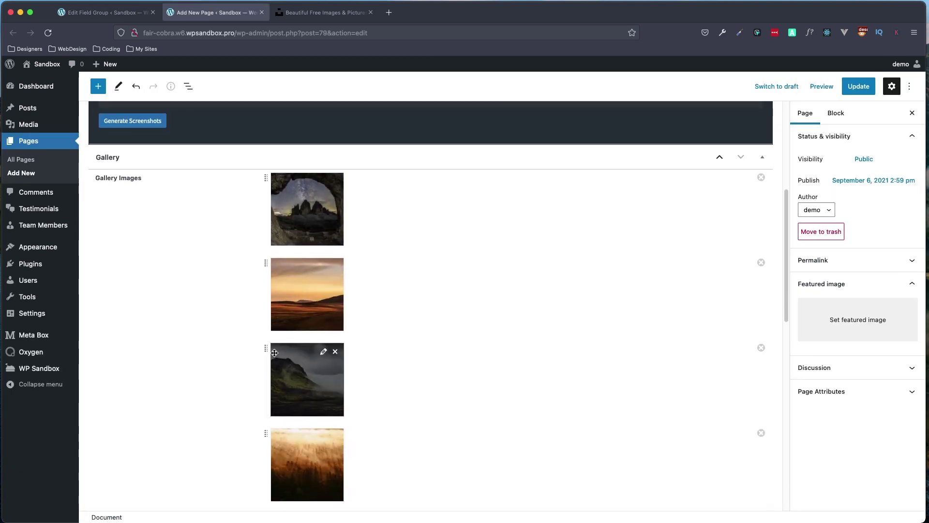
pyautogui.scroll(8, 263, 357)
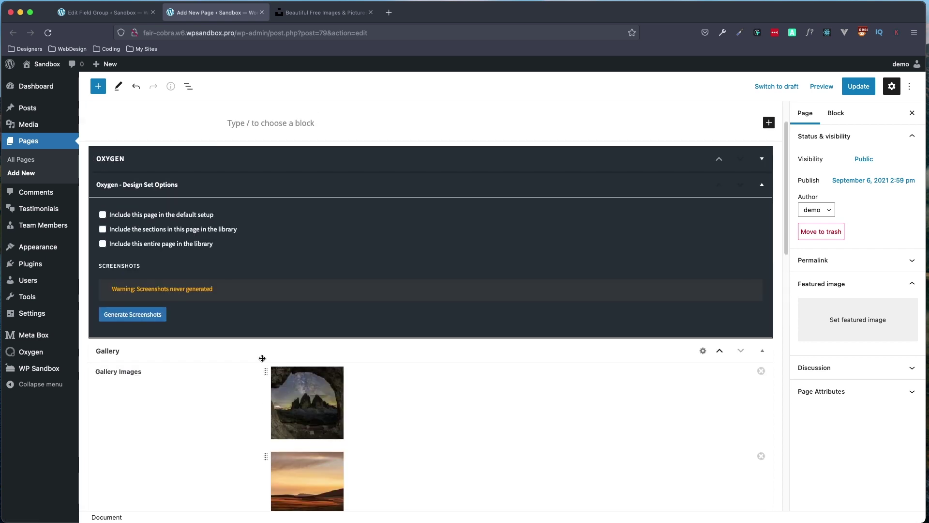
pyautogui.scroll(-1, 309, 387)
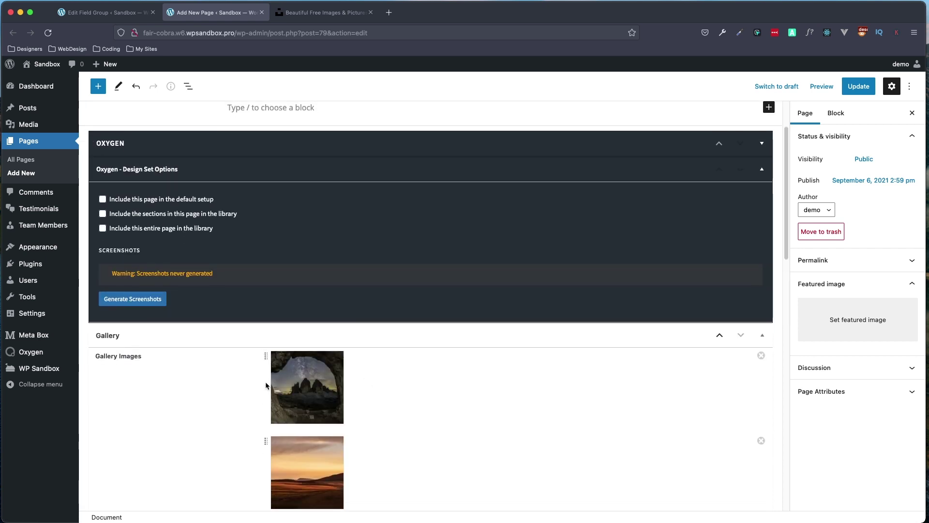
pyautogui.click(859, 87)
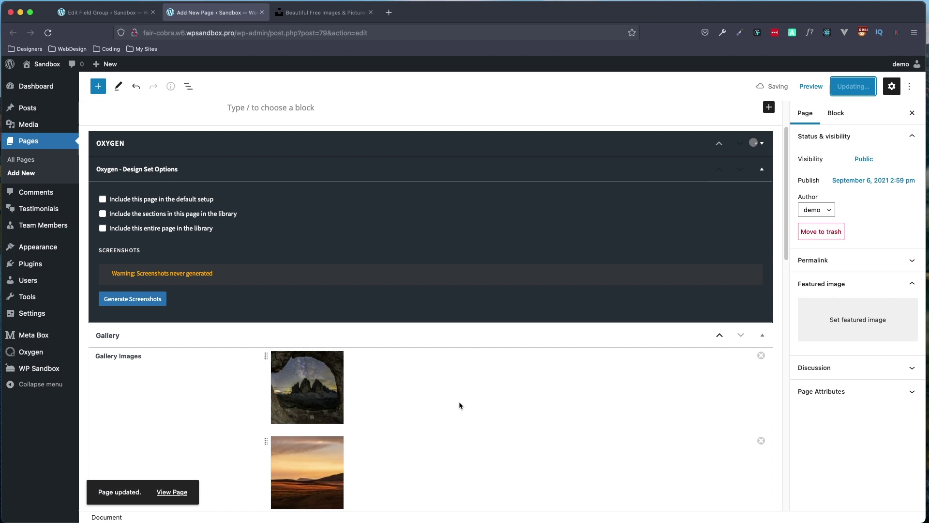
pyautogui.scroll(3, 455, 403)
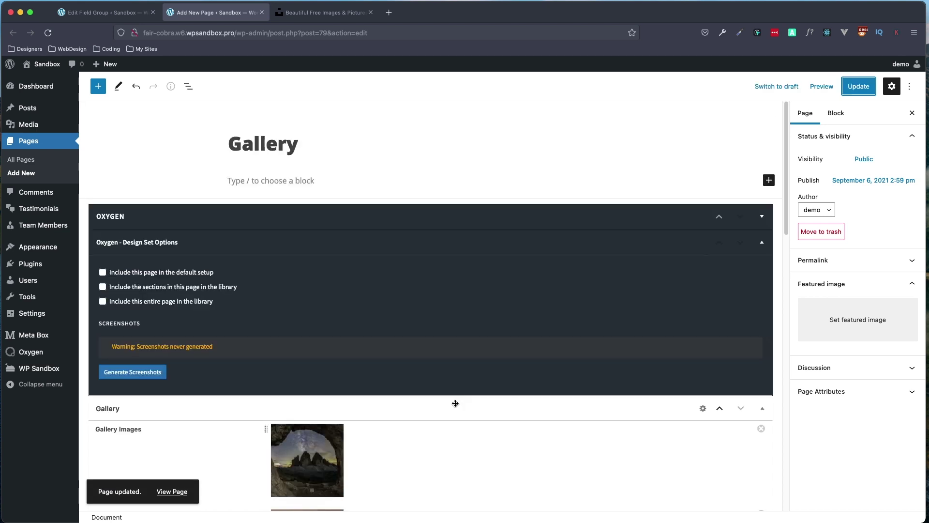
# Open the Gallery page in Oxygen Builder and add a new section
pyautogui.click(379, 218)
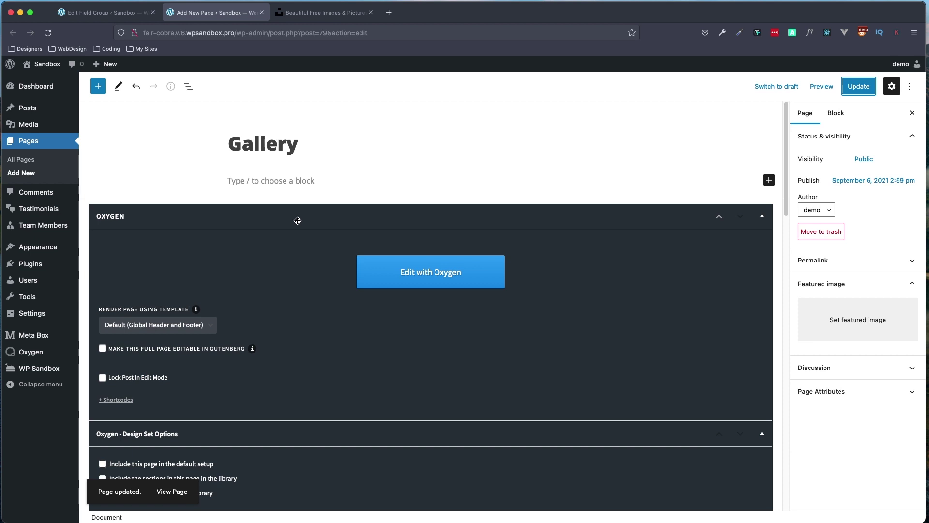
pyautogui.click(429, 278)
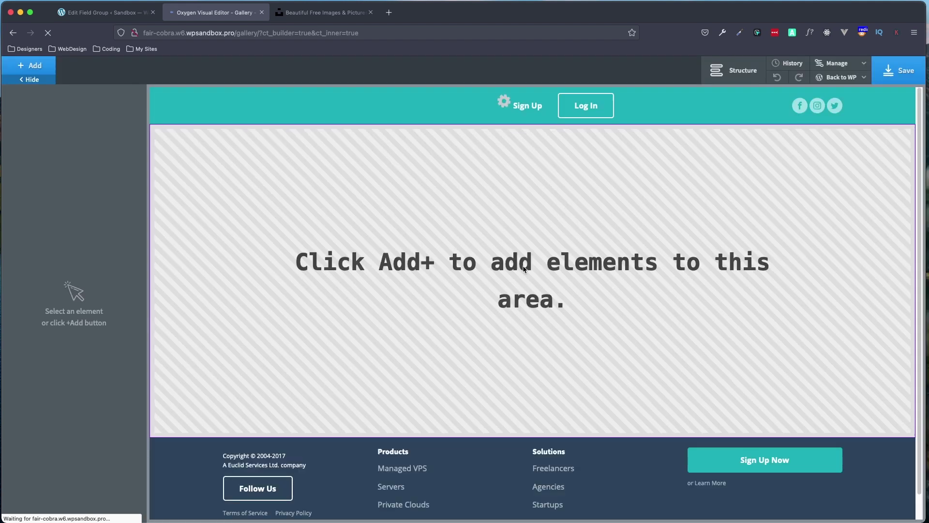
pyautogui.click(740, 77)
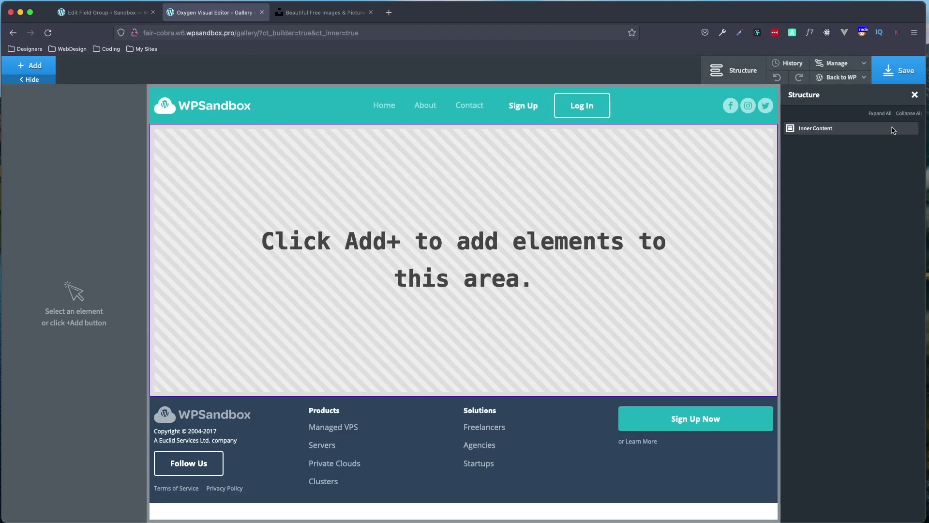
pyautogui.click(48, 67)
pyautogui.click(54, 169)
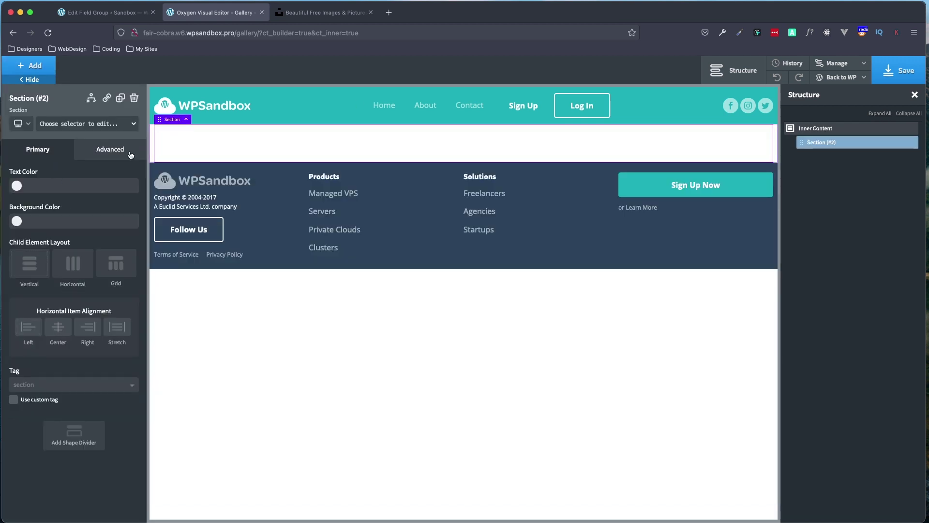
# Give the section 5rem top and bottom padding
pyautogui.click(102, 151)
pyautogui.click(54, 211)
pyautogui.click(72, 207)
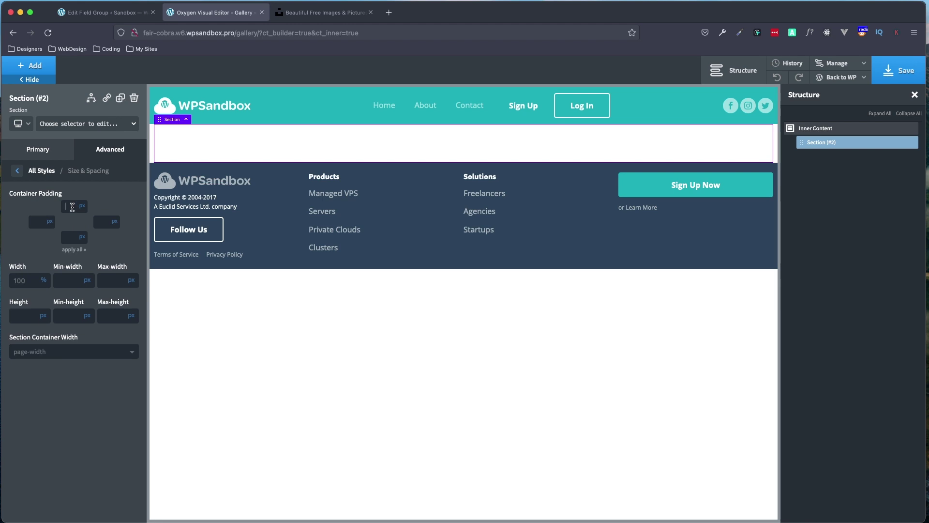
pyautogui.write('5')
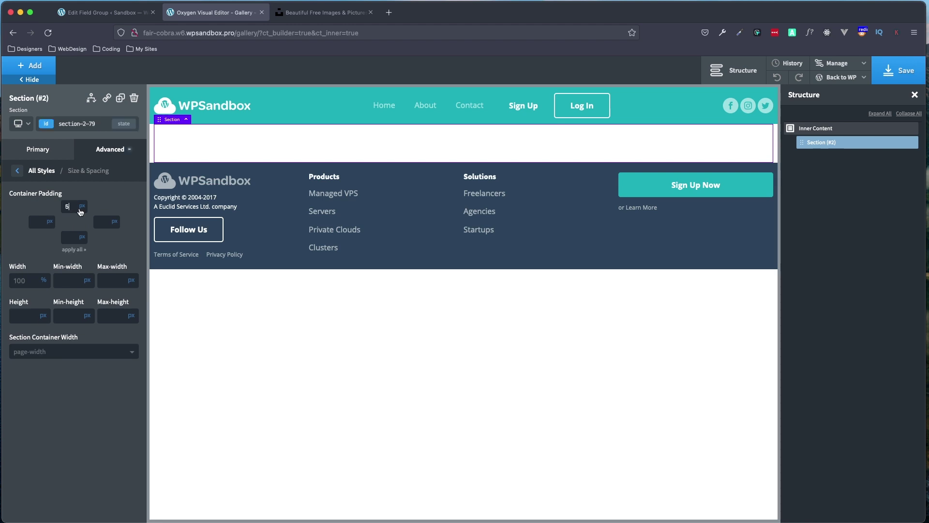
pyautogui.moveTo(90, 218)
pyautogui.click(83, 217)
pyautogui.click(82, 238)
pyautogui.write('5')
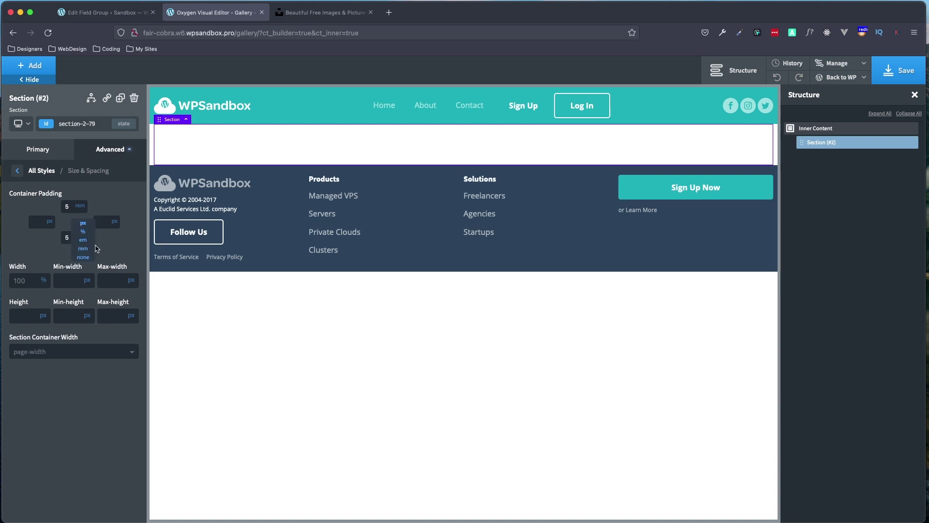
pyautogui.click(87, 250)
# Stack the section's content vertically with centre alignment
pyautogui.click(21, 148)
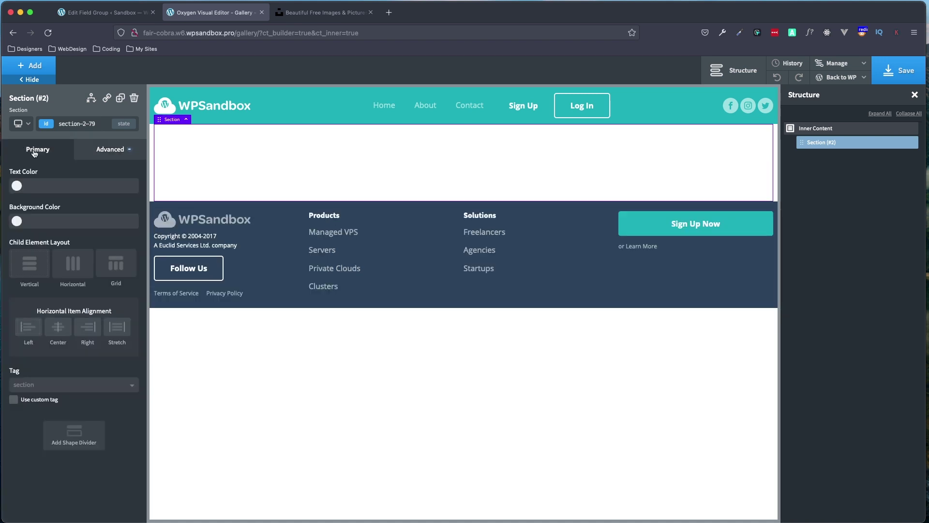
pyautogui.click(41, 268)
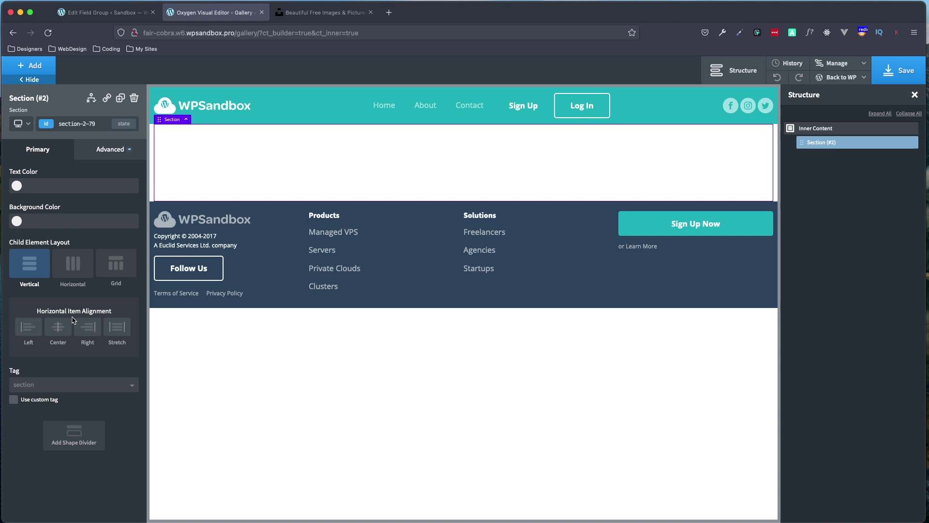
pyautogui.click(56, 329)
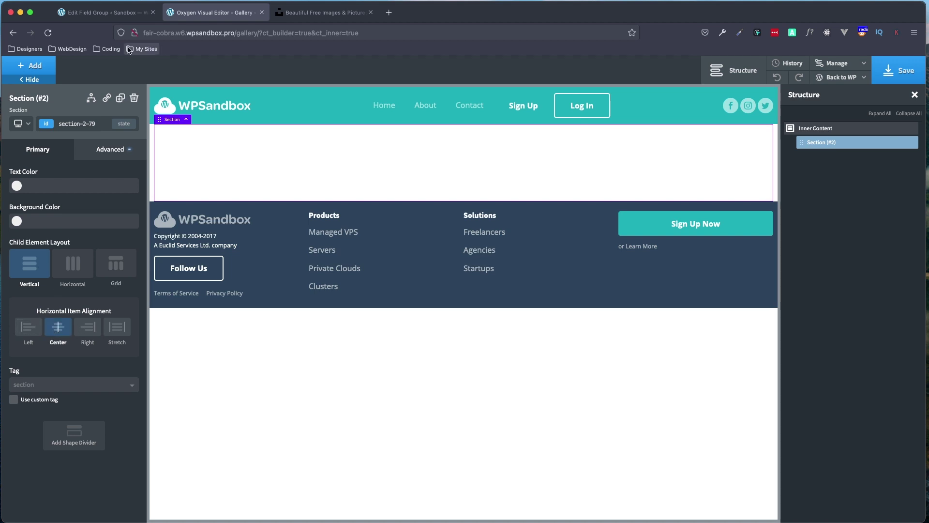
# Add a Div with centre and middle alignment and 90% width
pyautogui.click(30, 65)
pyautogui.click(104, 160)
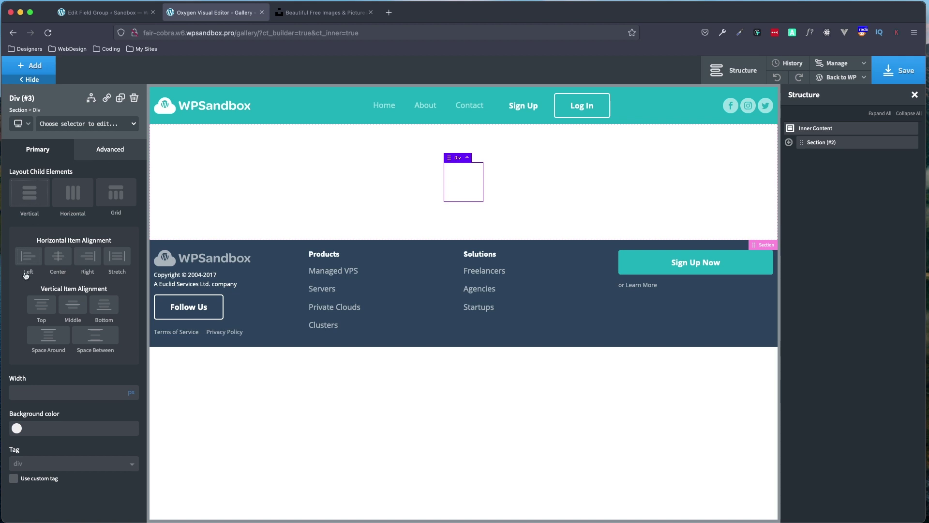
pyautogui.click(52, 256)
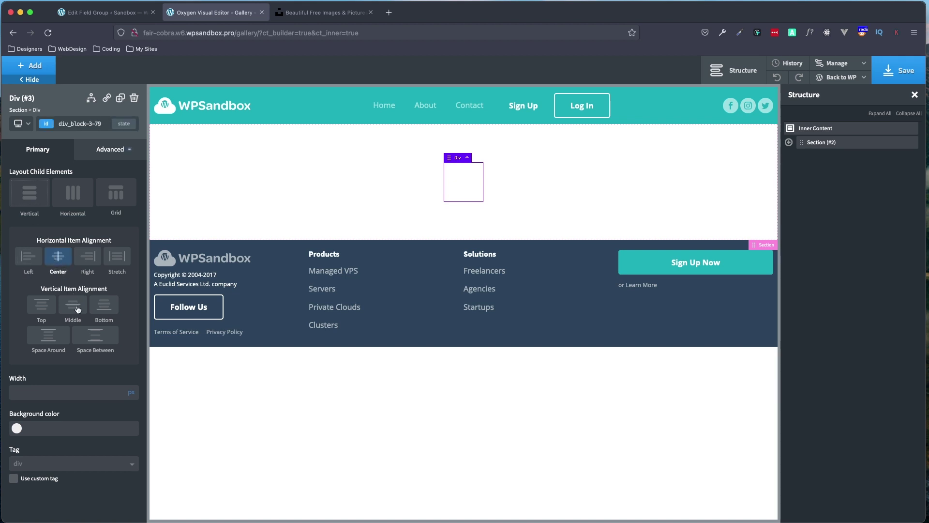
pyautogui.click(77, 310)
pyautogui.click(132, 393)
pyautogui.click(135, 387)
pyautogui.write('90')
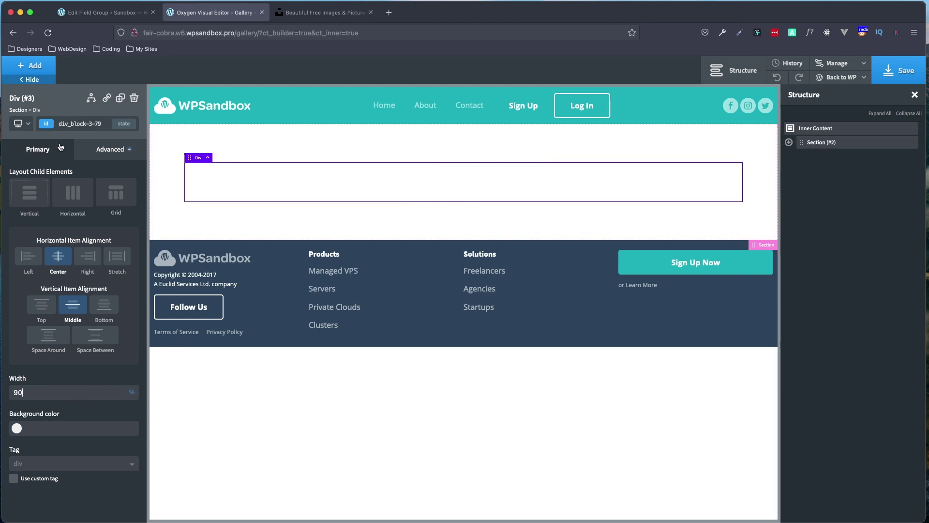
# Search the Add components list for 'ga'
pyautogui.click(28, 70)
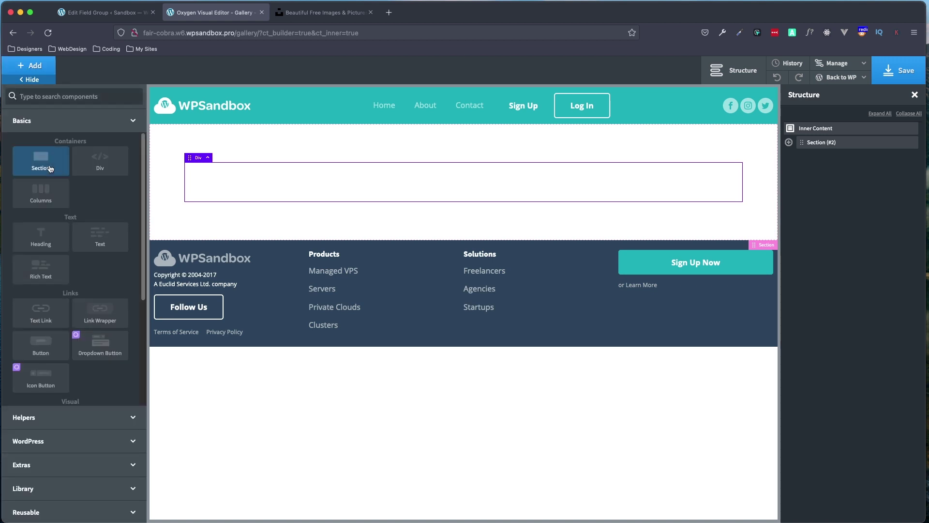
pyautogui.click(54, 98)
pyautogui.write('ga')
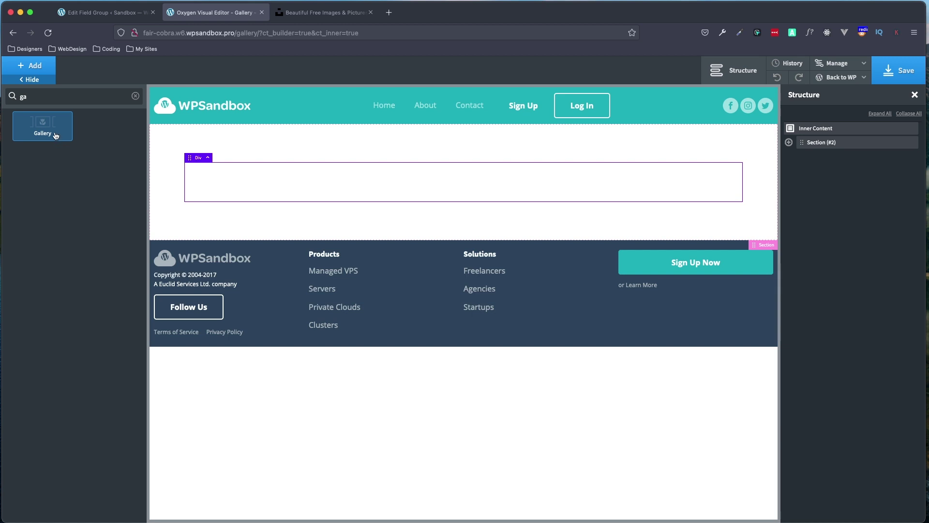
# Add a Gallery element sourced from the Meta Box field gallery_images
pyautogui.click(55, 136)
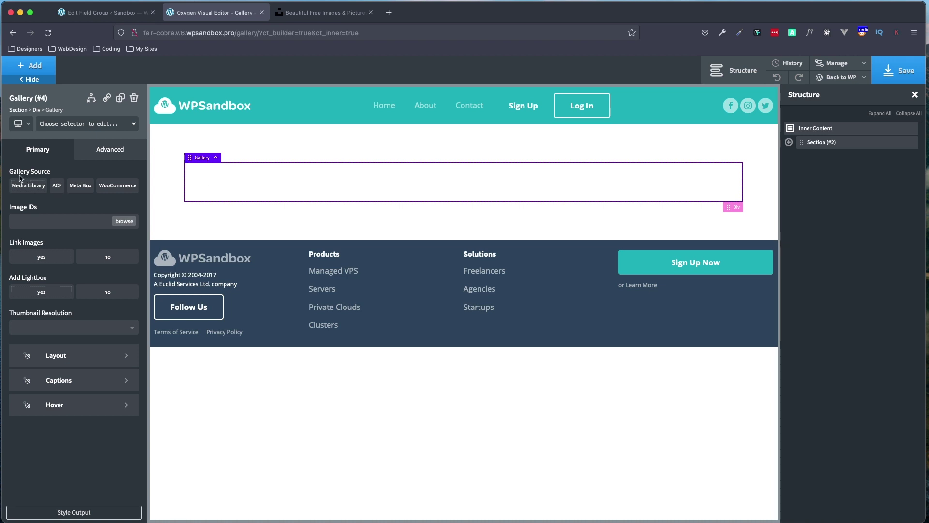
pyautogui.click(82, 190)
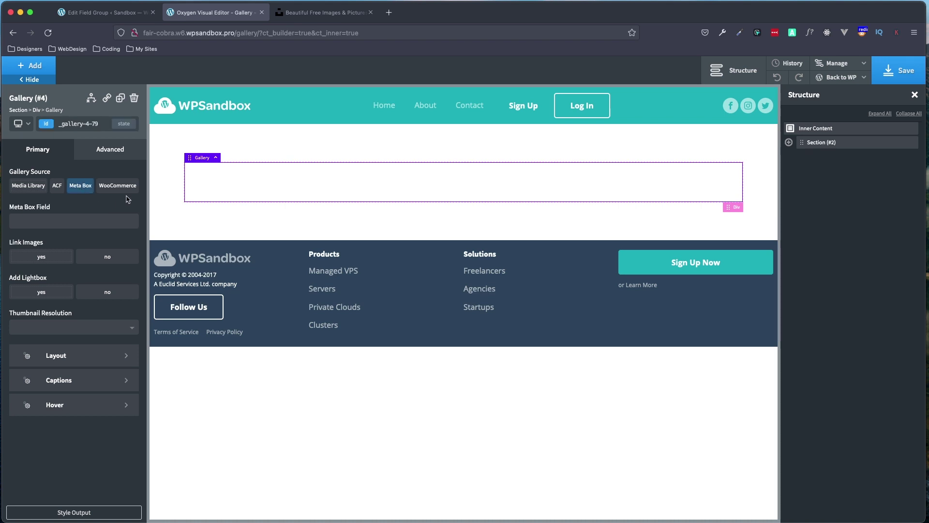
pyautogui.click(88, 15)
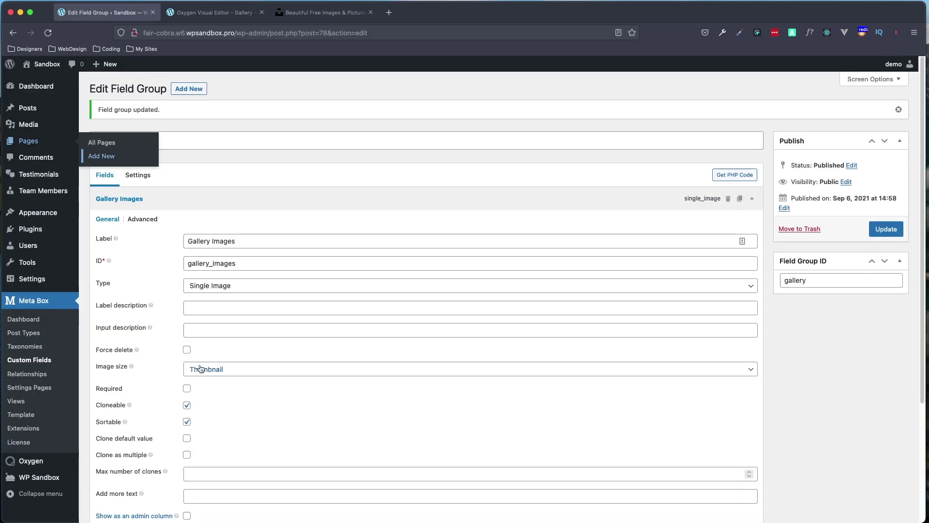
pyautogui.moveTo(244, 265); pyautogui.dragTo(169, 266)
pyautogui.press('super+c')
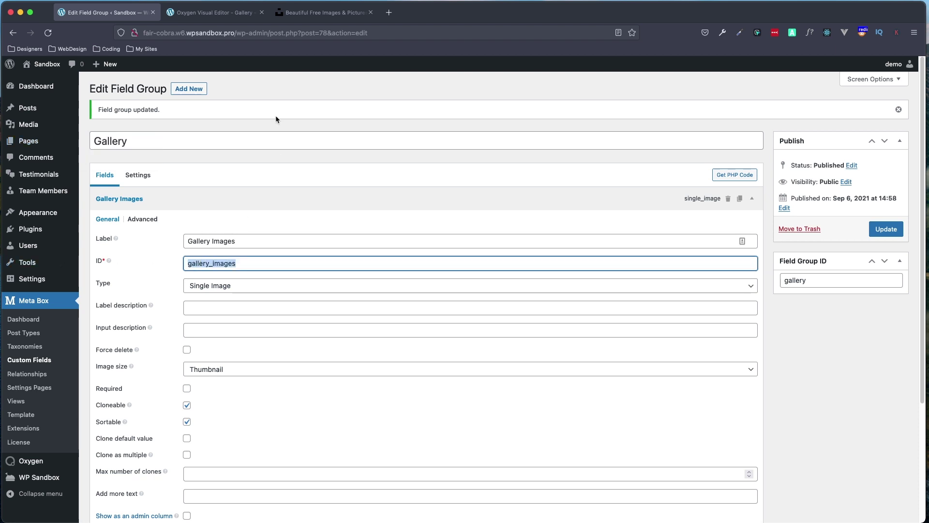
pyautogui.click(221, 14)
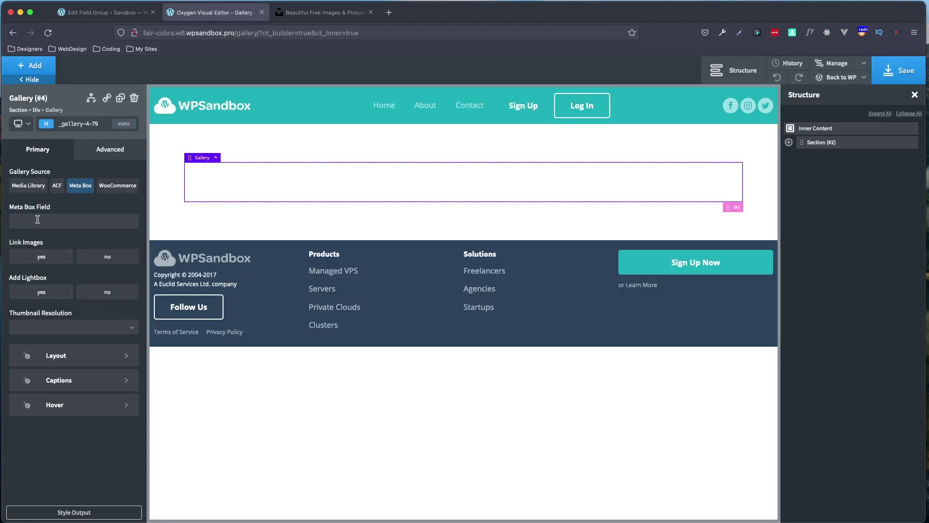
pyautogui.press('super+v')
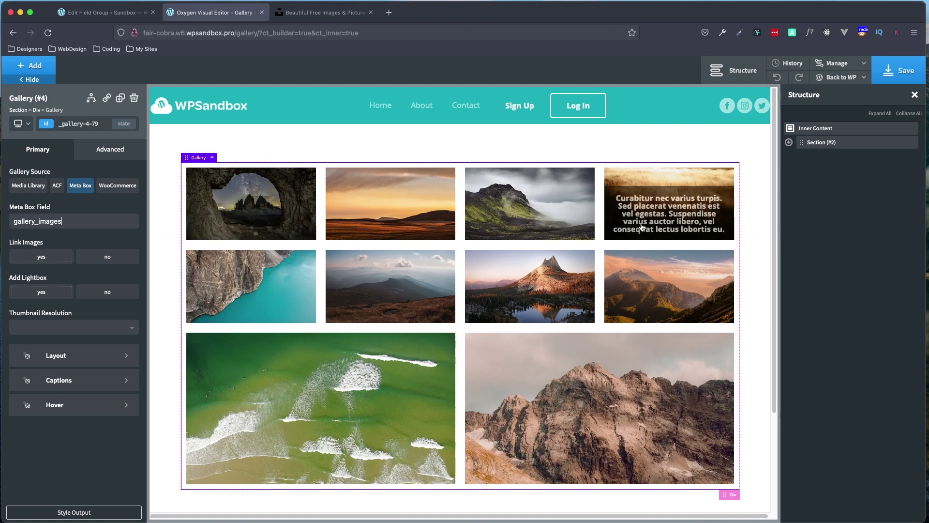
# Enable Link Images and Add Lightbox, and set Thumbnail Resolution to full
pyautogui.scroll(-2, 414, 264)
pyautogui.scroll(2, 413, 261)
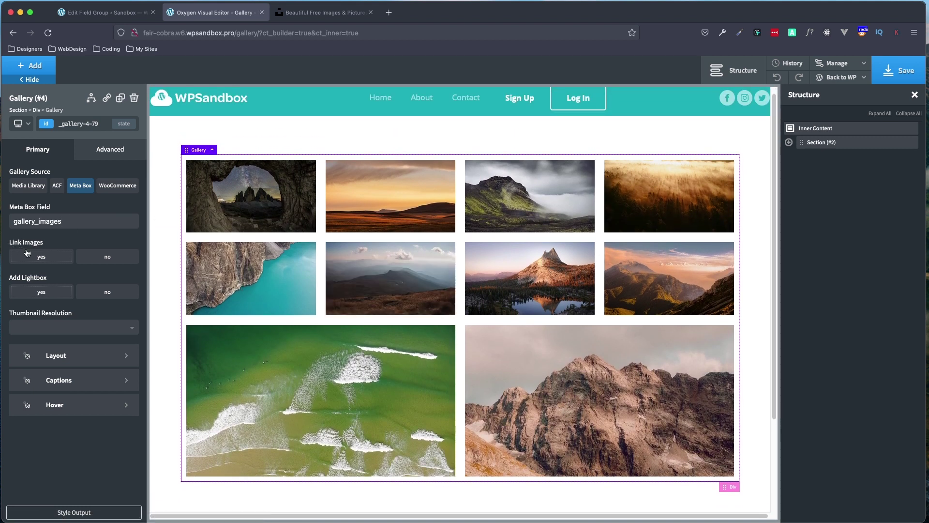
pyautogui.click(39, 260)
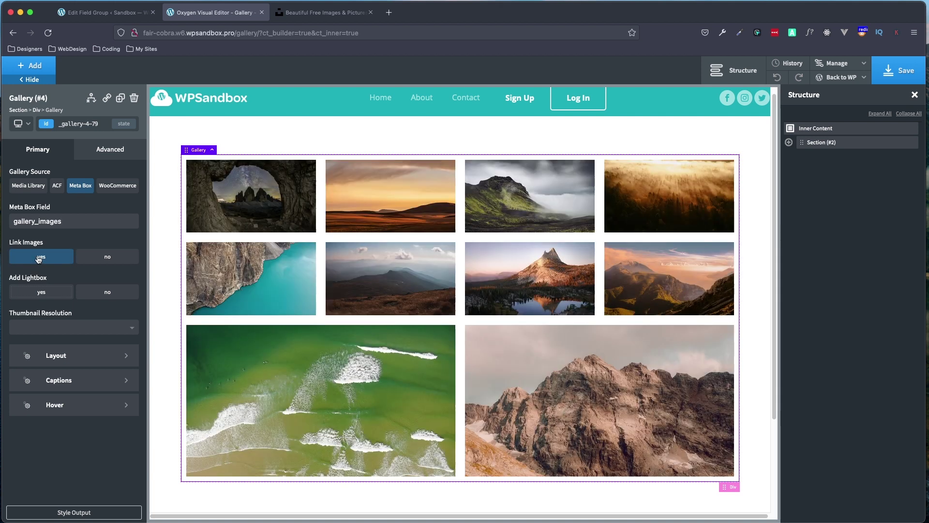
pyautogui.click(41, 296)
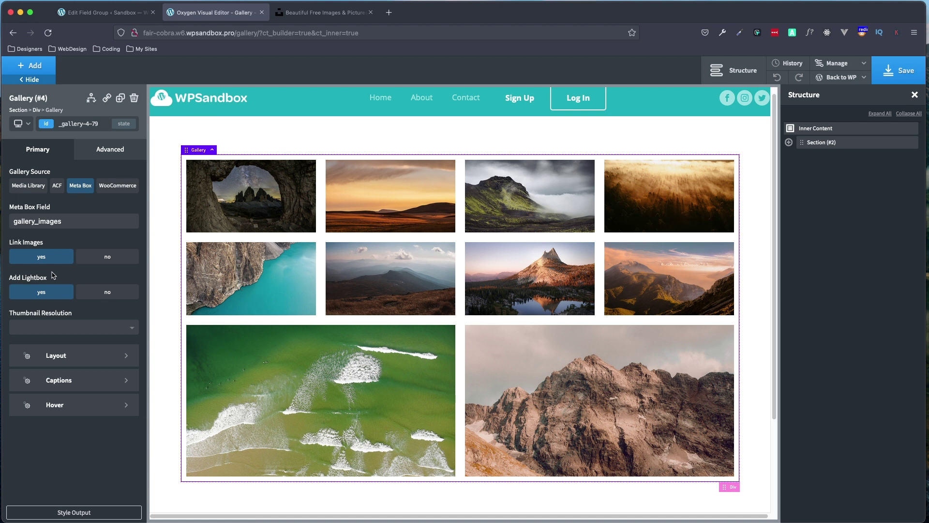
pyautogui.click(129, 262)
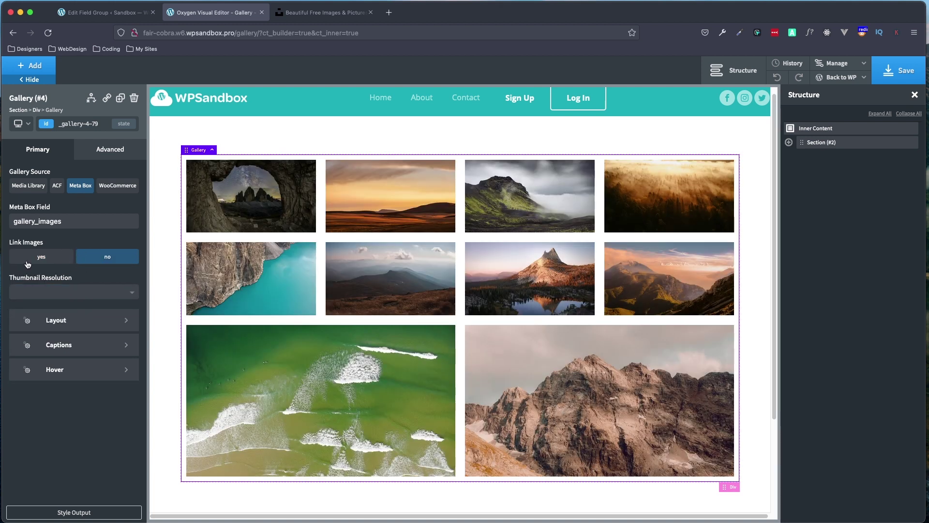
pyautogui.click(28, 261)
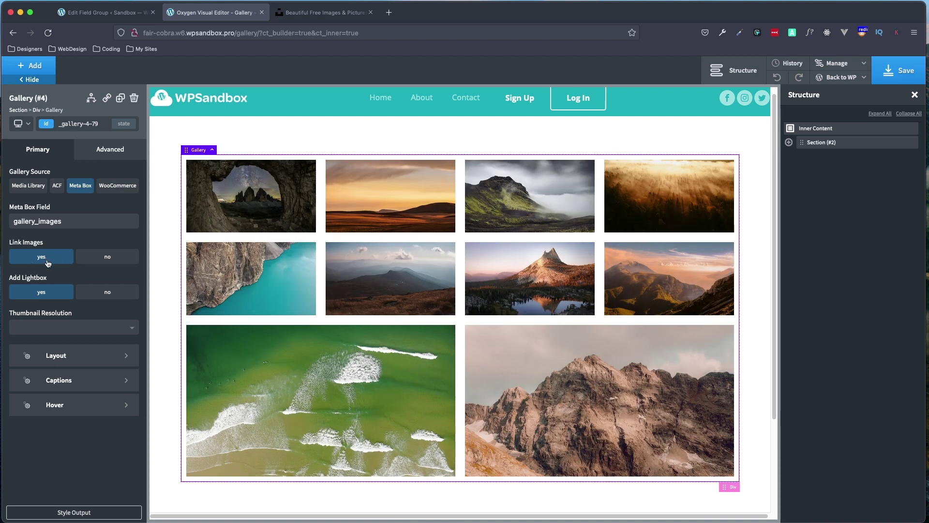
pyautogui.click(60, 334)
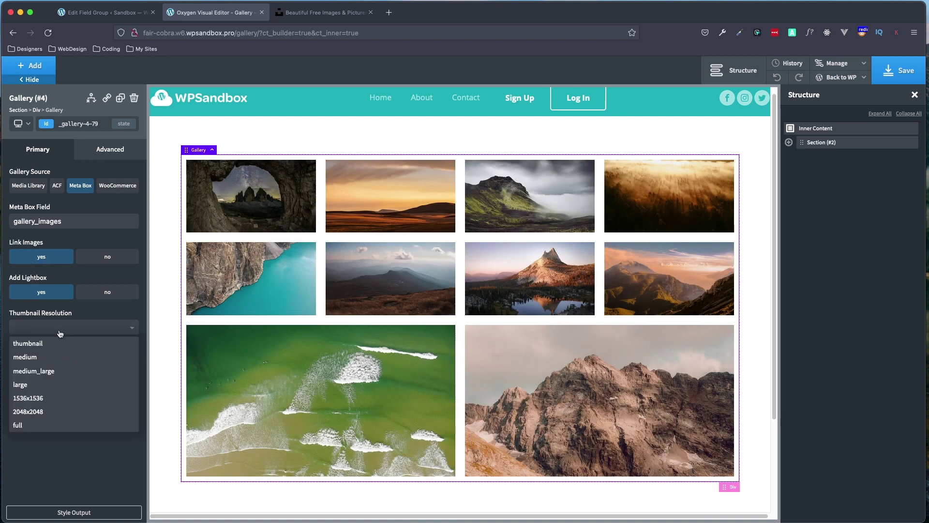
pyautogui.click(29, 425)
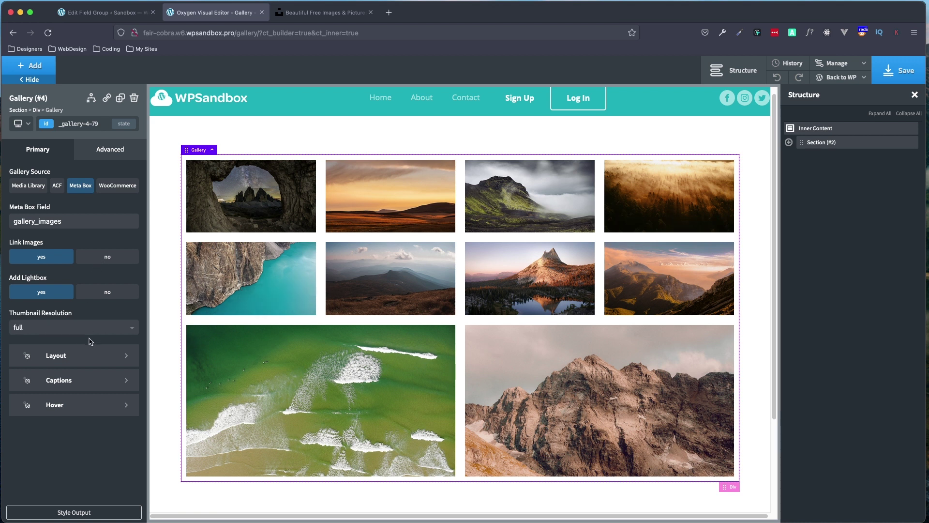
# Switch the gallery to a grid layout with 'Set Image Fit To Cover' checked, then review the canvas
pyautogui.click(43, 359)
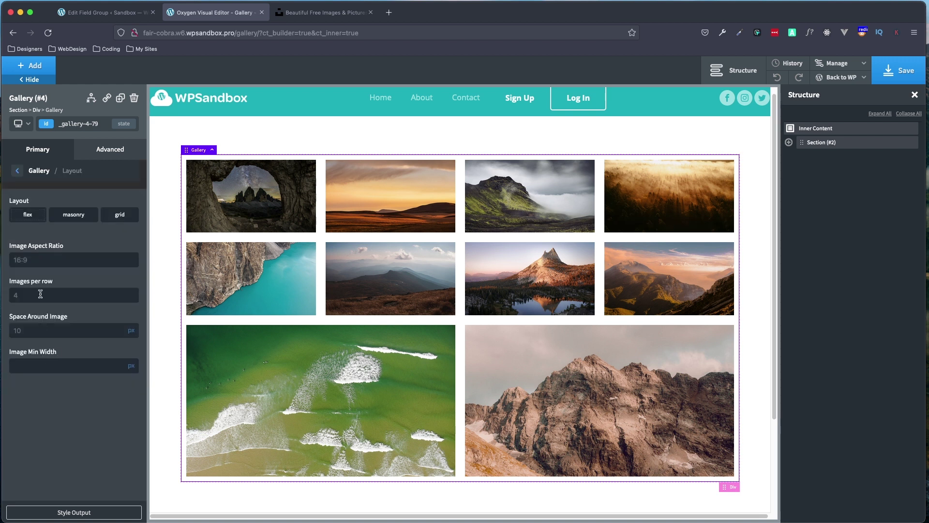
pyautogui.click(119, 215)
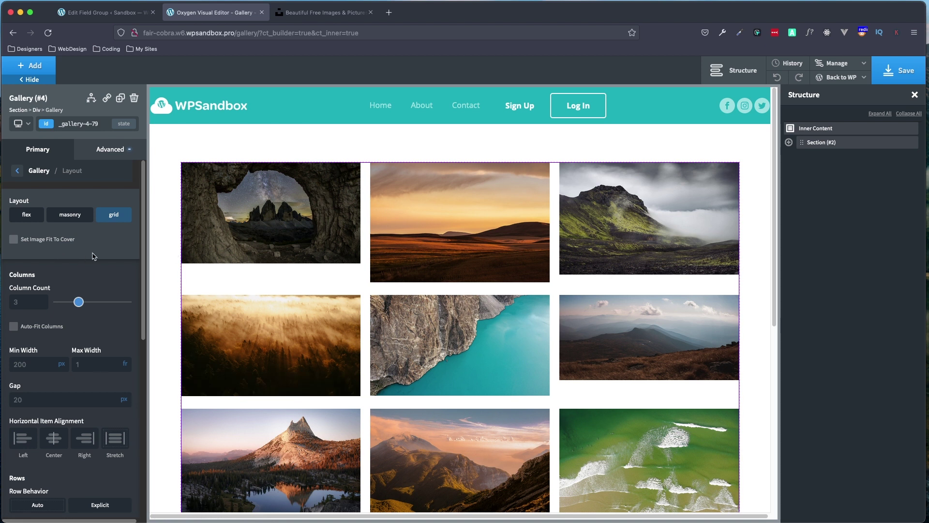
pyautogui.click(13, 240)
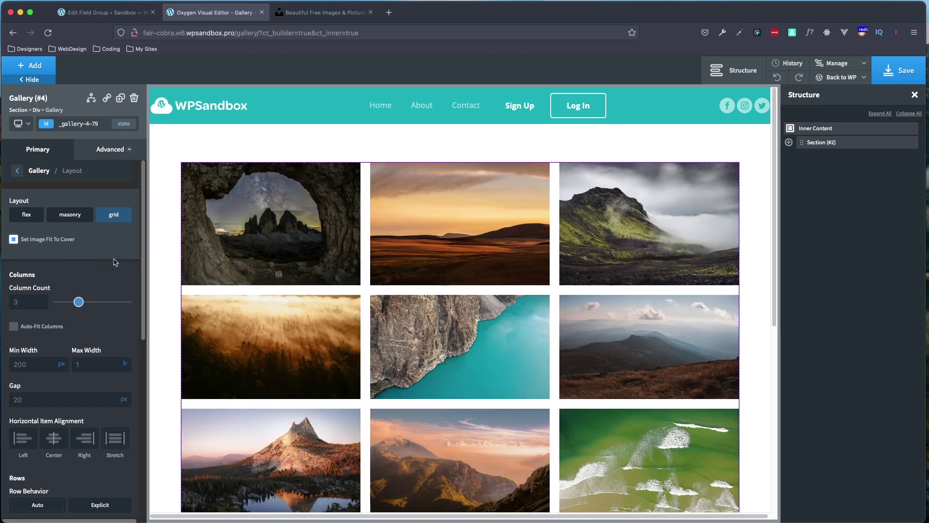
pyautogui.scroll(-6, 360, 257)
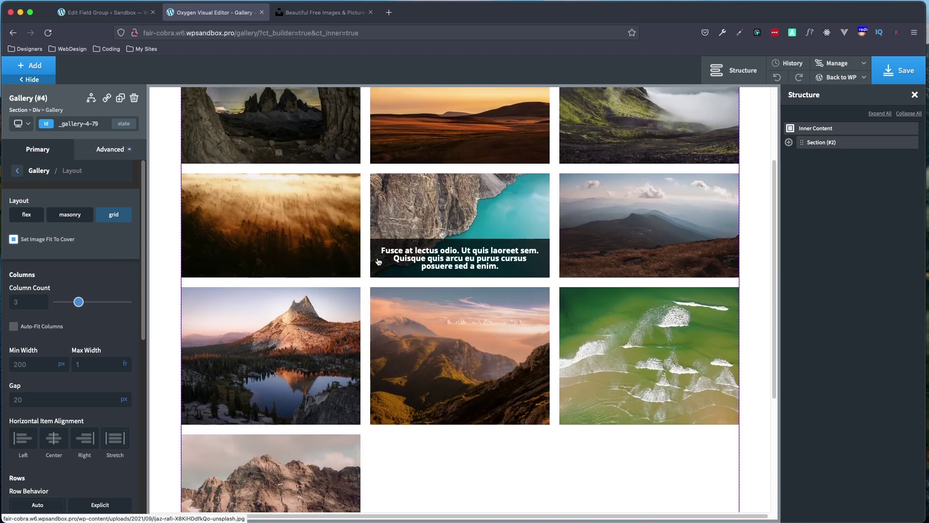
pyautogui.scroll(-3, 88, 296)
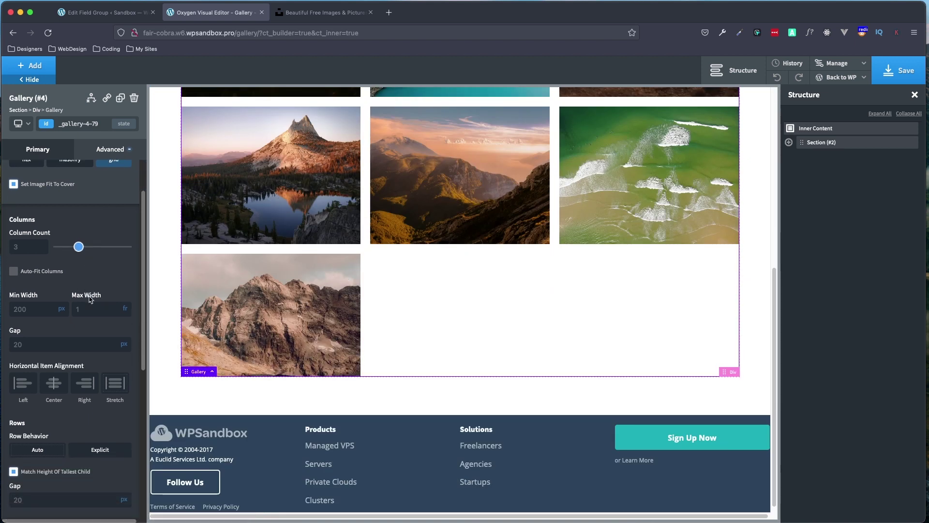
pyautogui.scroll(-5, 88, 296)
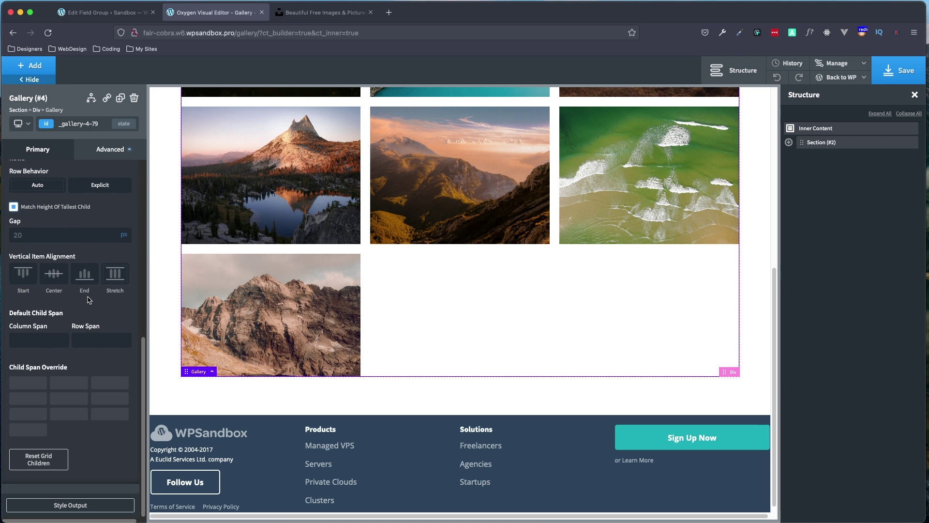
# Override the first image's span (the starry cave arch) to 2 columns and 2 rows
pyautogui.click(26, 387)
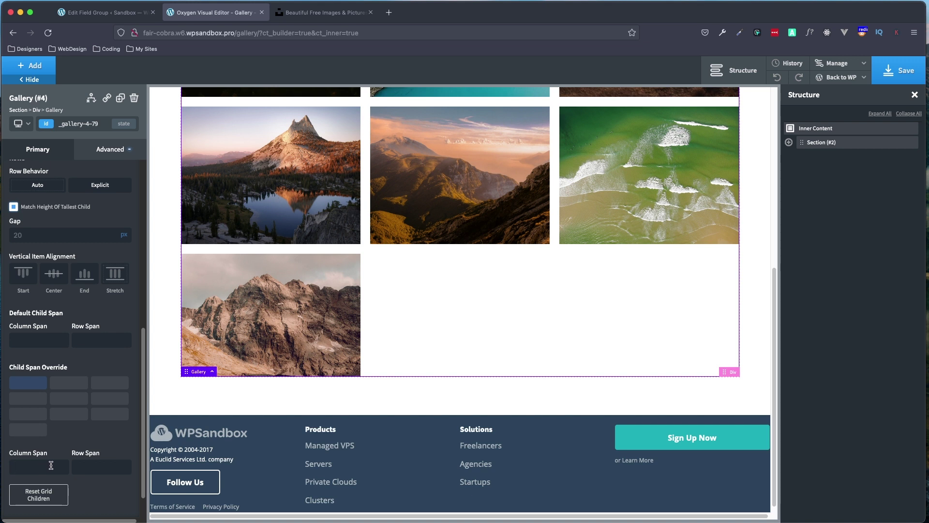
pyautogui.write('2')
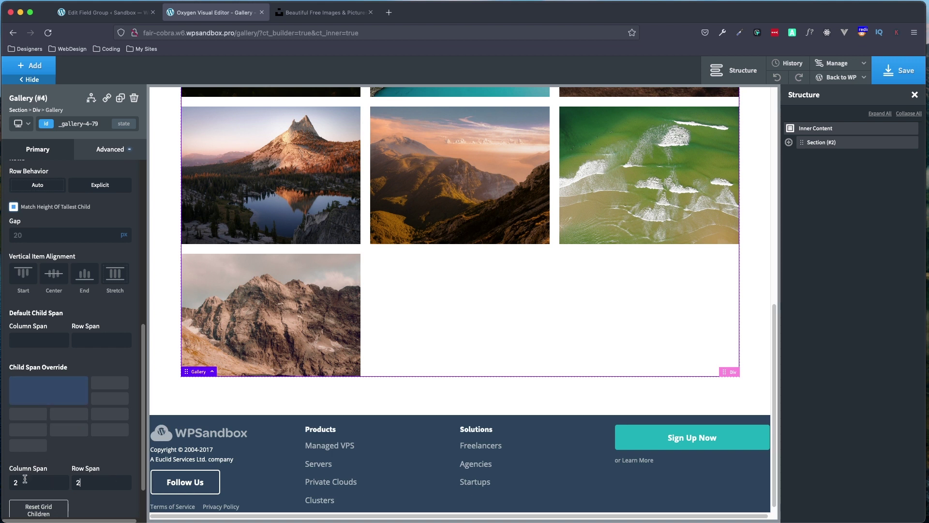
pyautogui.scroll(7, 355, 232)
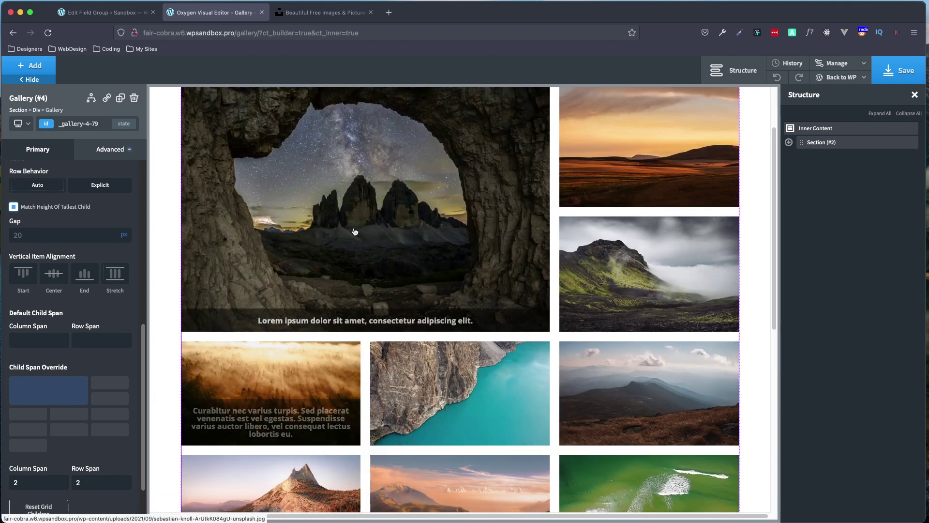
pyautogui.scroll(2, 334, 237)
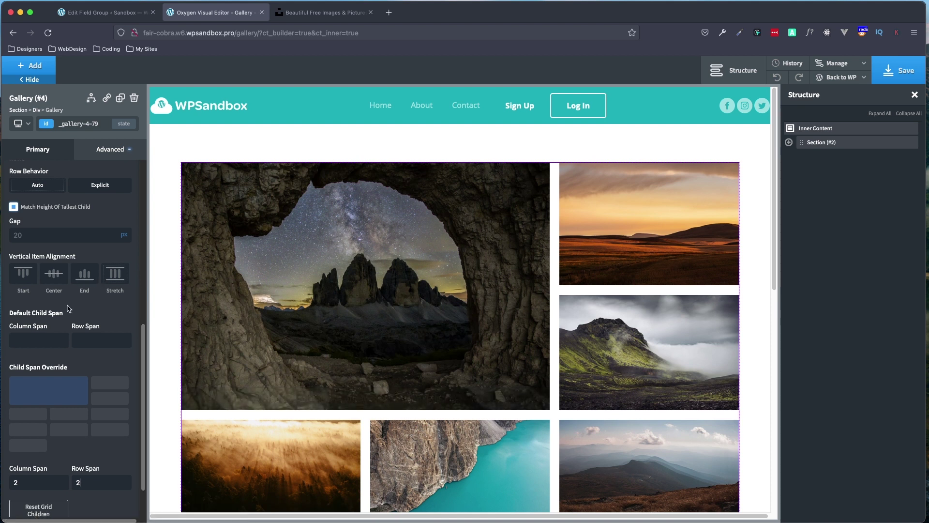
pyautogui.scroll(-1, 83, 416)
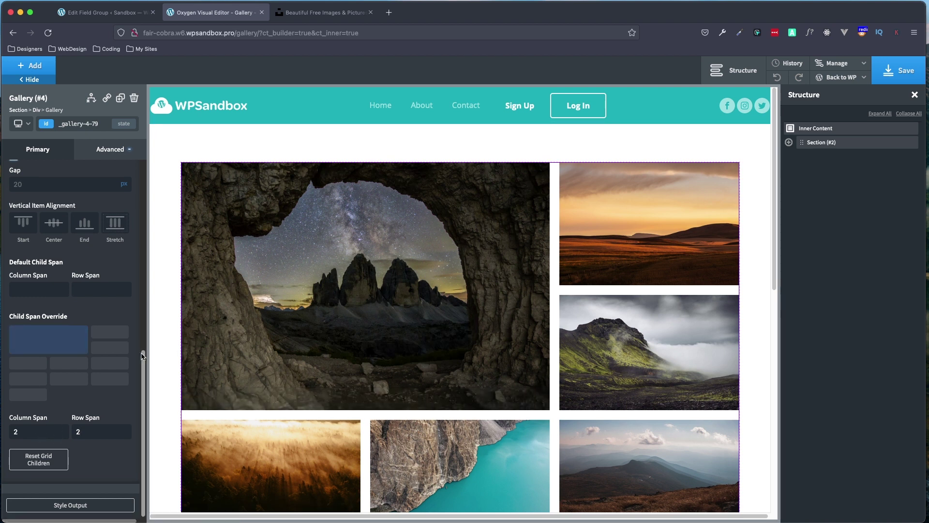
pyautogui.scroll(4, 87, 377)
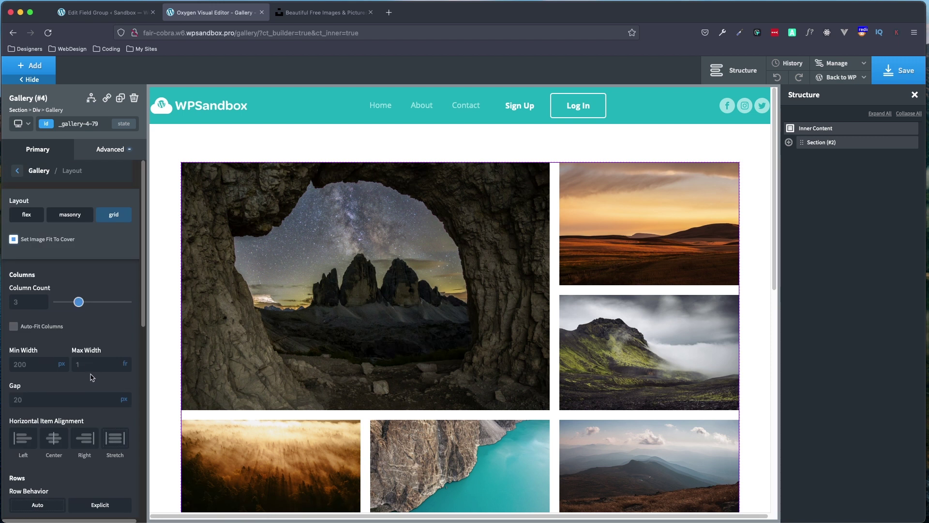
# Enable Show Captions and set Hide Captions Below to 'Less than 768px'
pyautogui.click(18, 171)
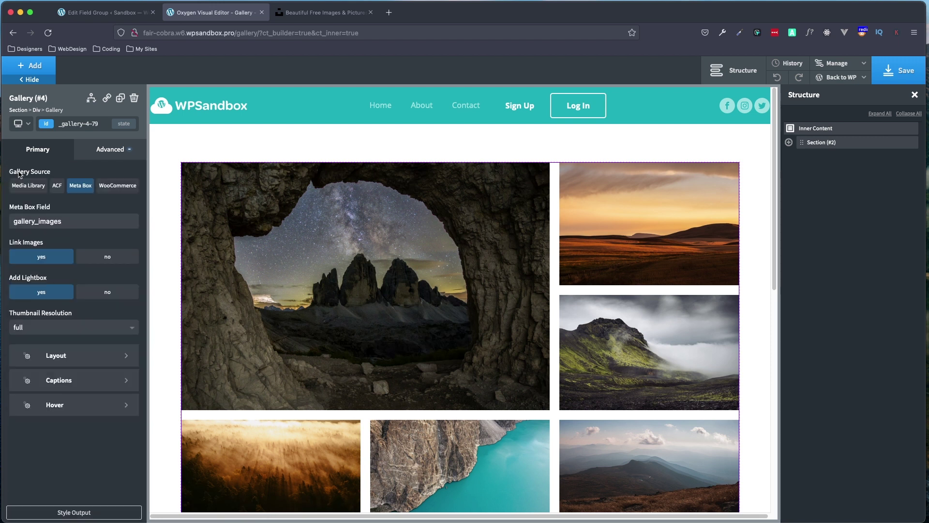
pyautogui.click(43, 384)
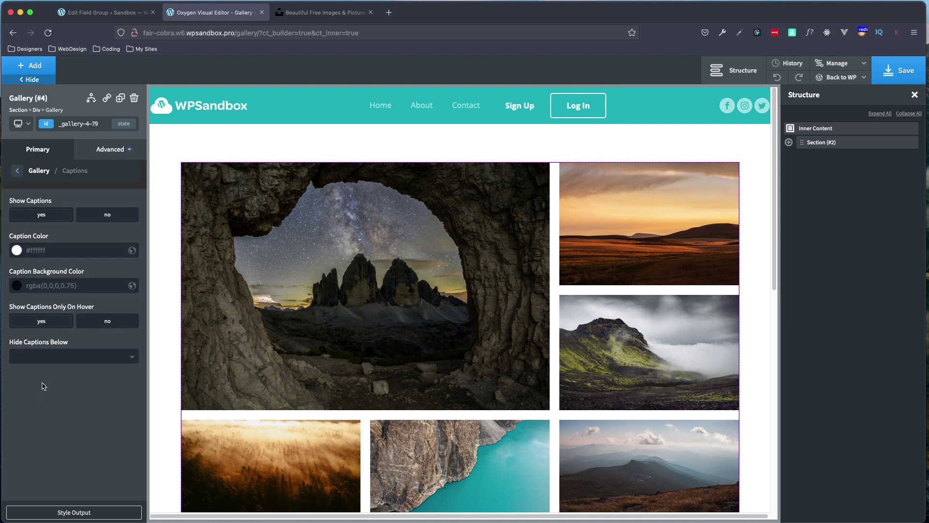
pyautogui.click(46, 220)
pyautogui.click(54, 360)
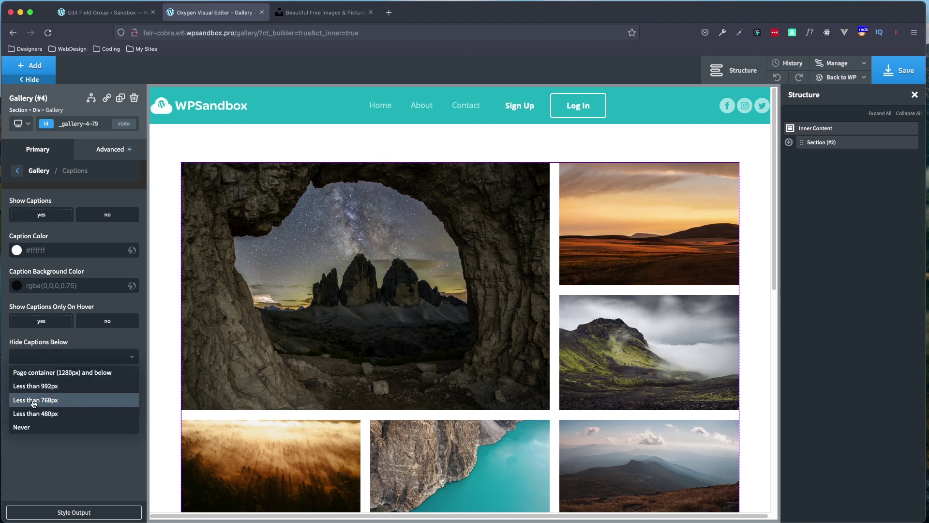
pyautogui.click(61, 403)
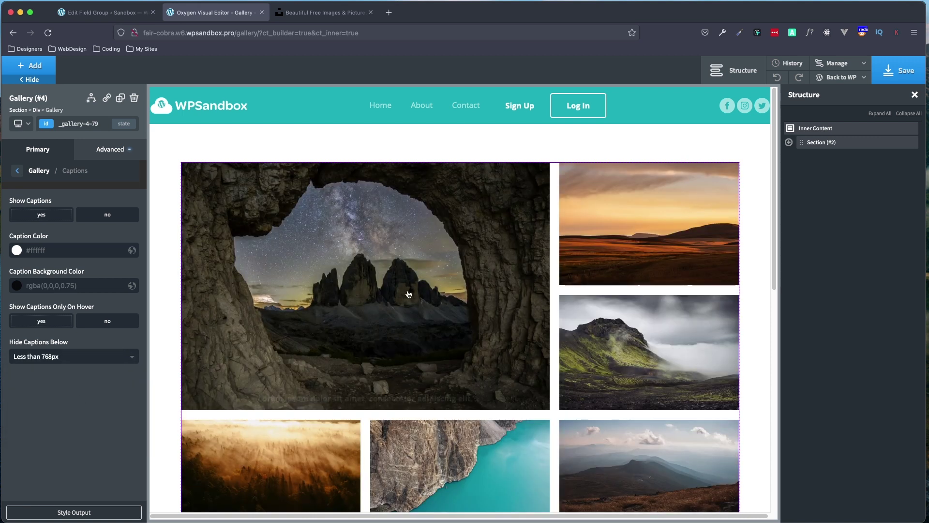
pyautogui.click(16, 175)
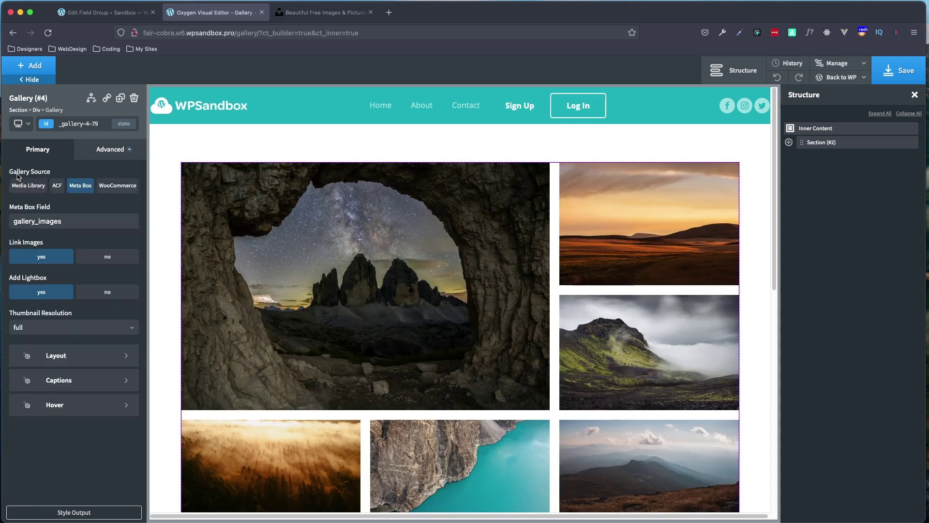
# Set Hover Image Opacity to .9 in the Hover subpanel
pyautogui.click(52, 411)
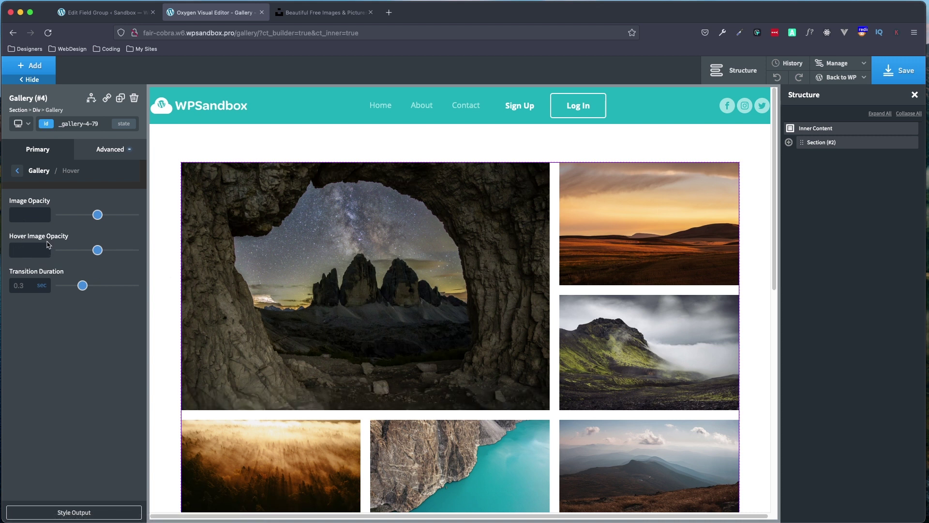
pyautogui.click(126, 250)
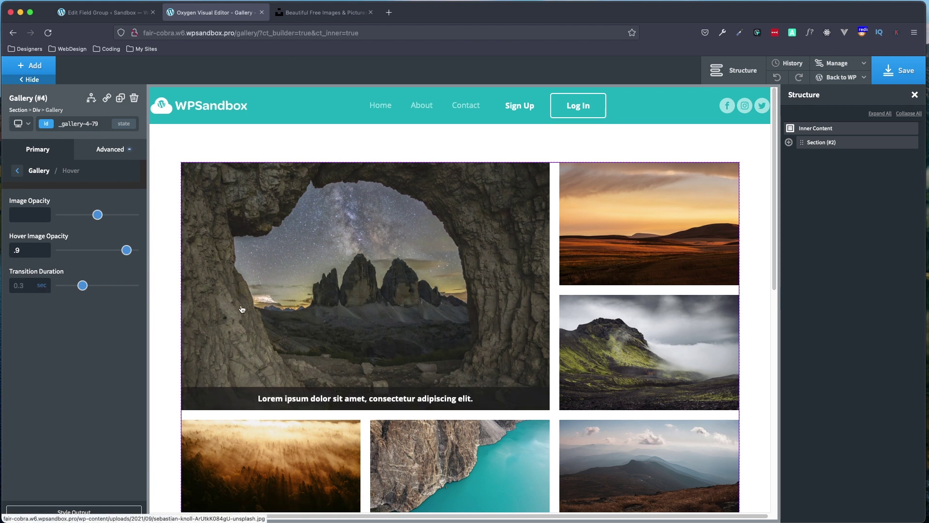
# Save the page and switch to the 'Page container (1280px) and below' breakpoint
pyautogui.click(17, 170)
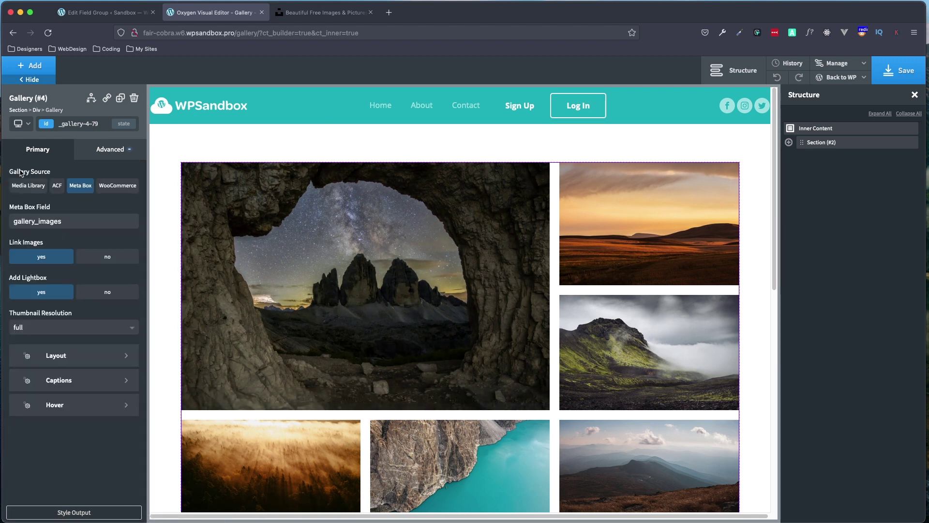
pyautogui.click(893, 77)
pyautogui.click(29, 127)
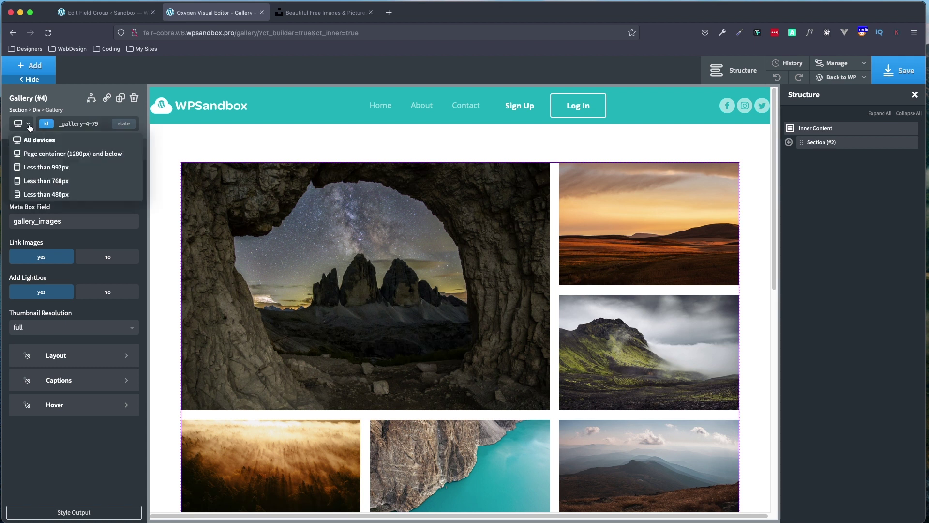
pyautogui.click(32, 154)
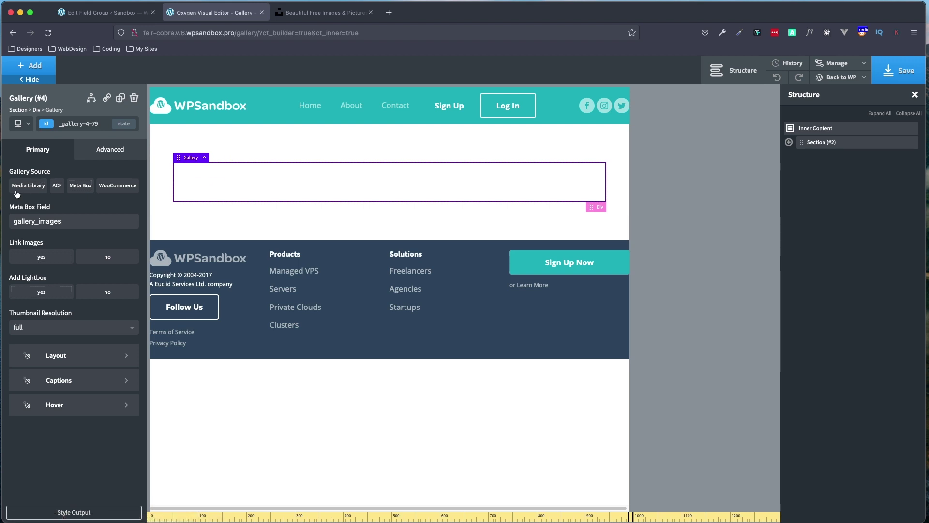
# Set Gallery Source to Meta Box with Link Images and Lightbox turned on
pyautogui.click(80, 186)
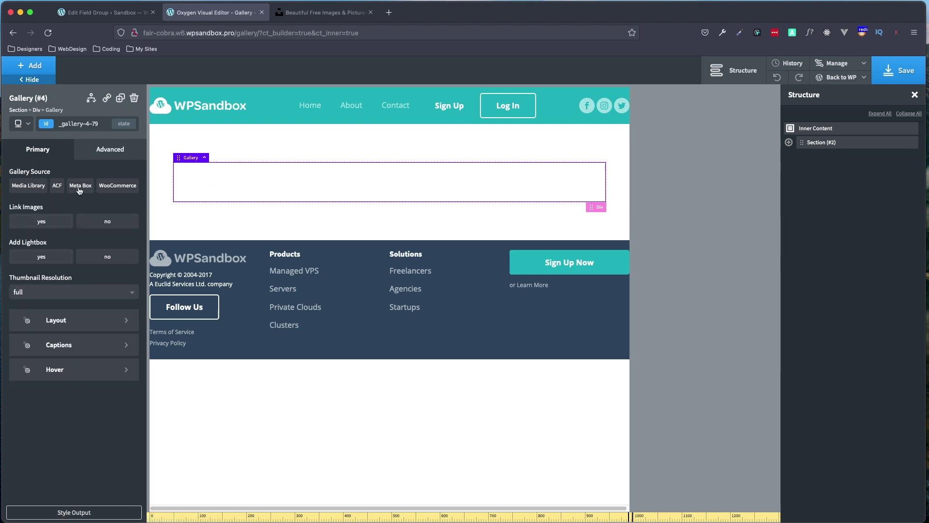
pyautogui.click(80, 189)
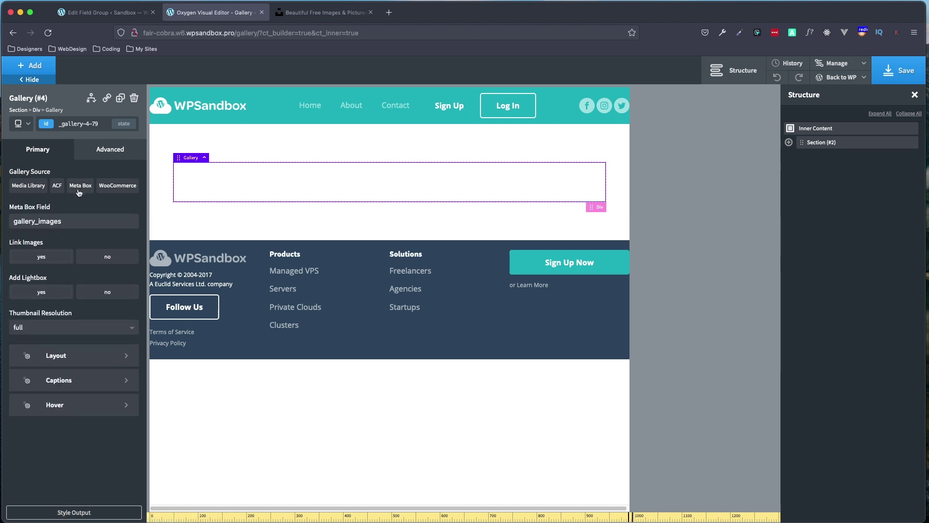
pyautogui.click(41, 257)
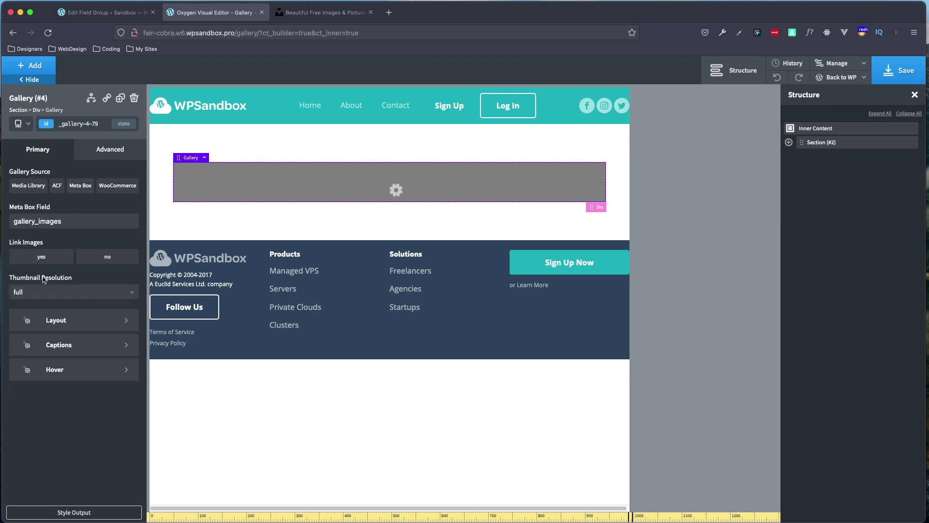
pyautogui.click(49, 289)
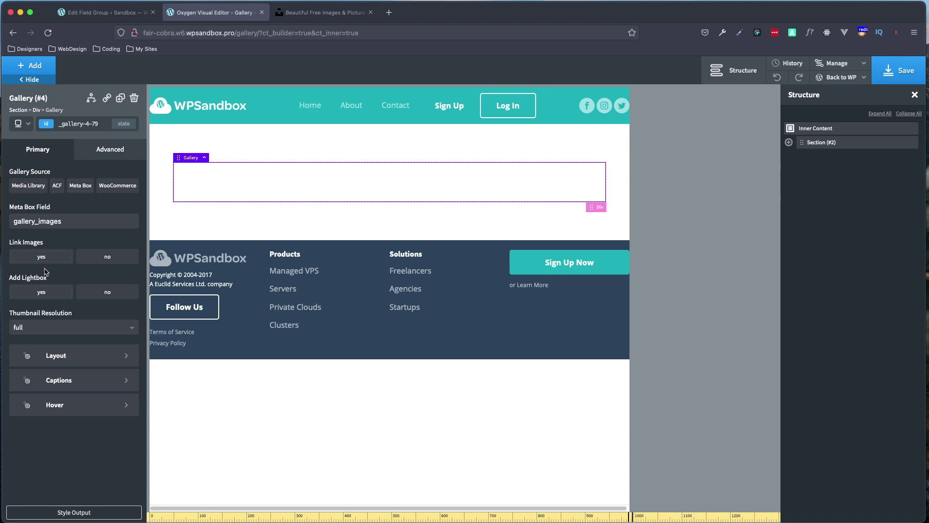
# Use a grid layout at the 1280px-and-below breakpoint and review the grid options
pyautogui.click(44, 360)
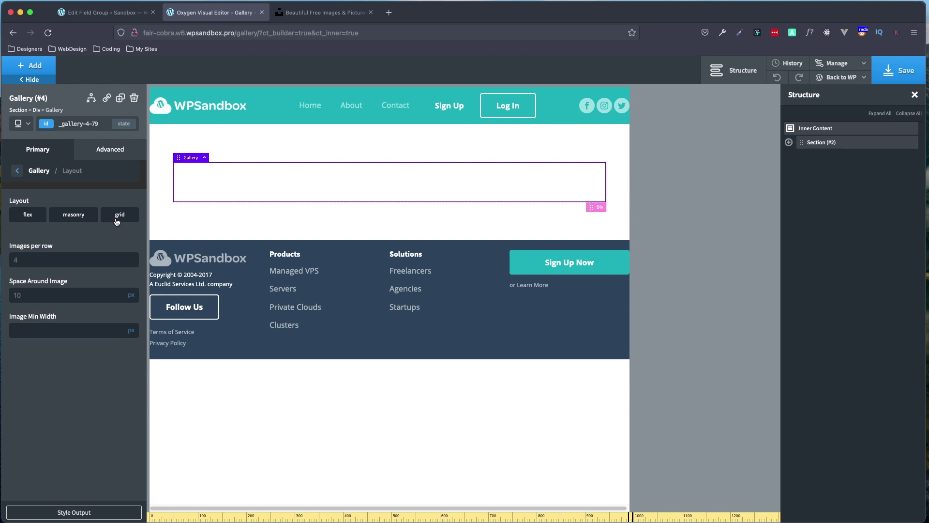
pyautogui.click(117, 220)
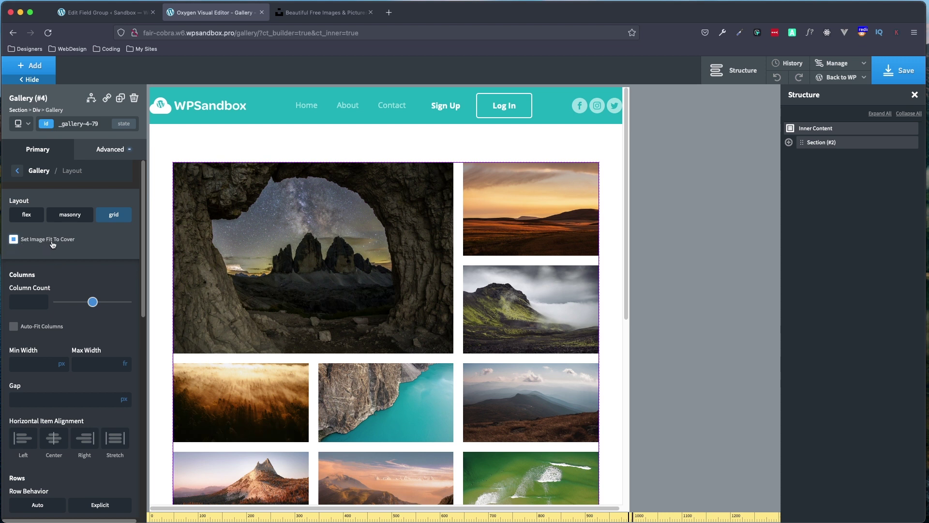
pyautogui.scroll(-1, 63, 252)
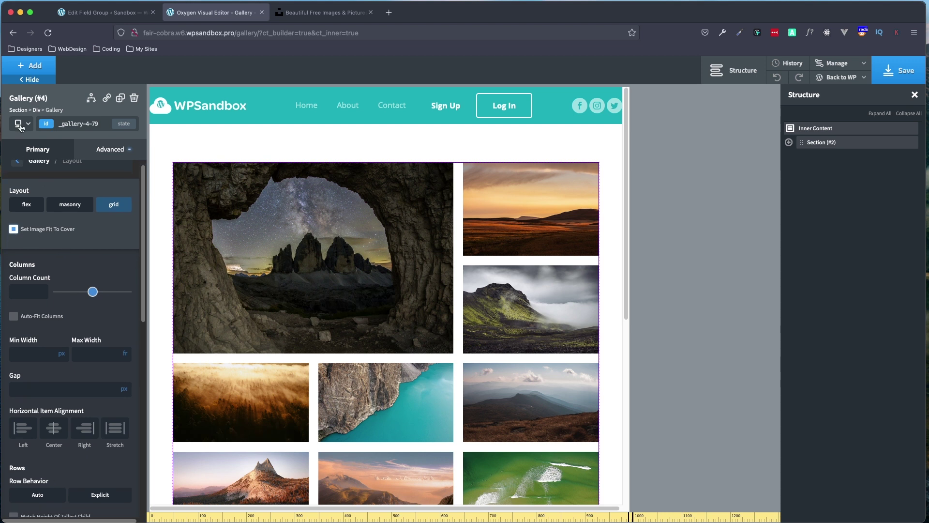
pyautogui.click(22, 123)
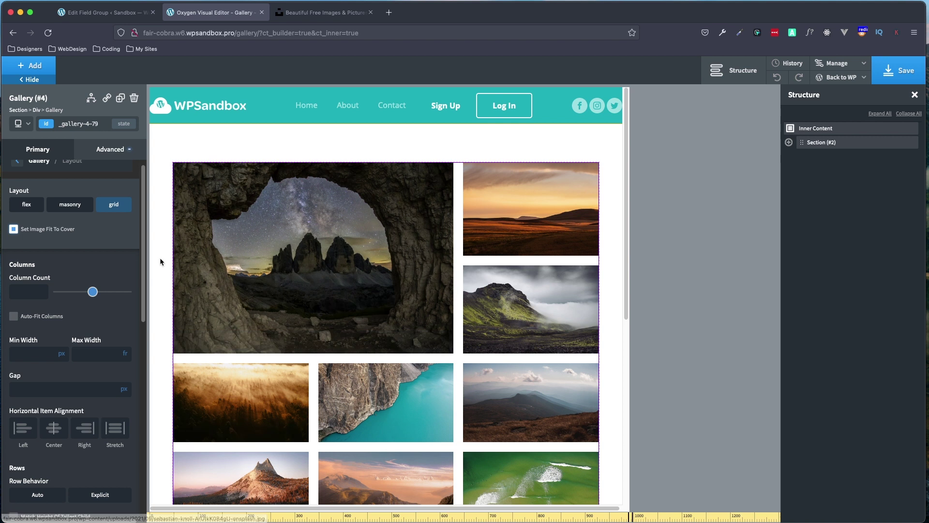
pyautogui.scroll(-5, 86, 302)
pyautogui.scroll(-3, 87, 303)
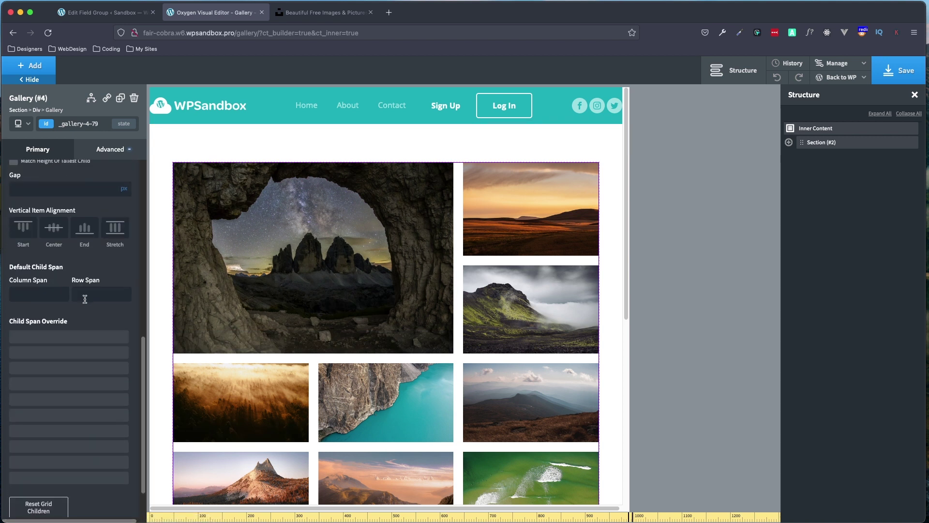
pyautogui.scroll(8, 83, 299)
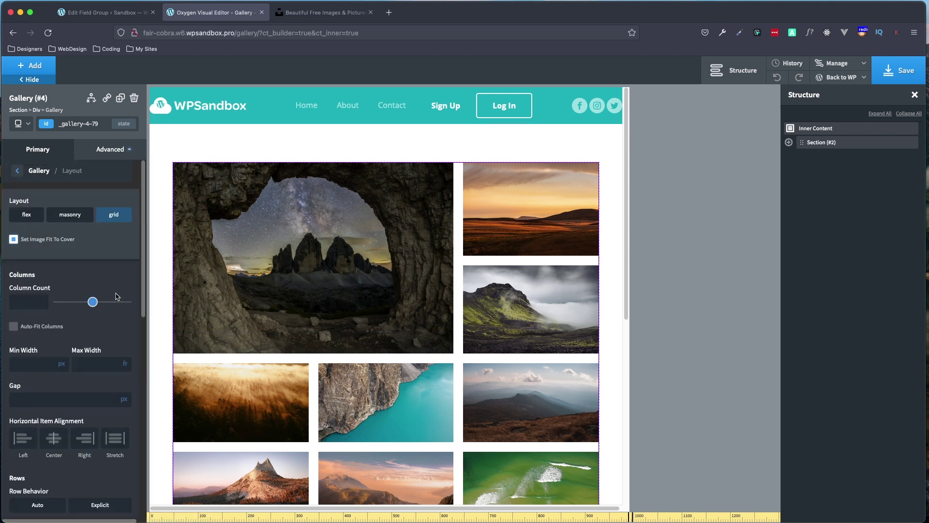
# Switch to the 'Less than 992px' breakpoint and give the gallery a grid layout
pyautogui.click(21, 123)
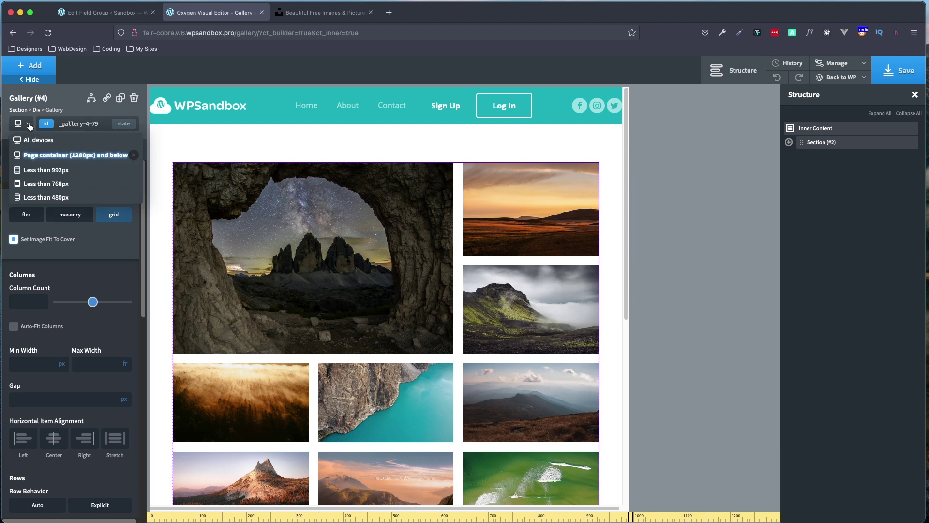
pyautogui.click(38, 171)
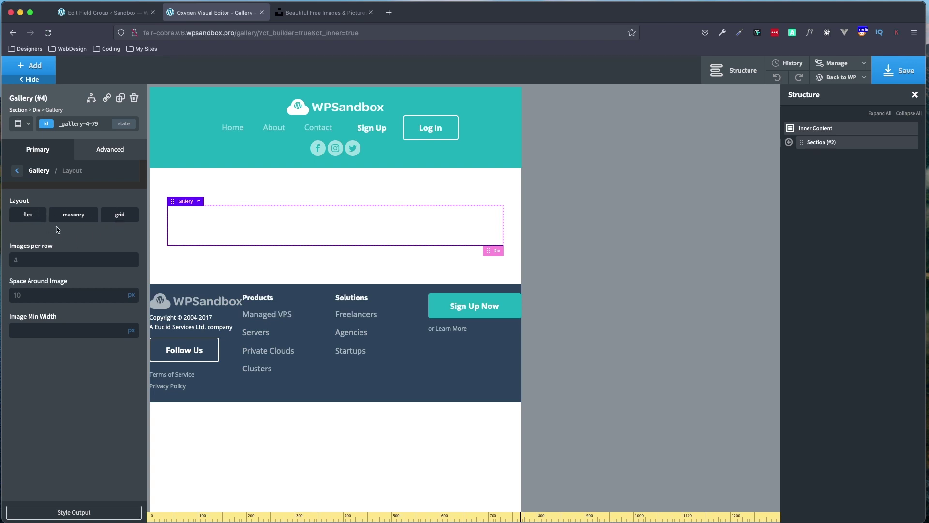
pyautogui.click(128, 215)
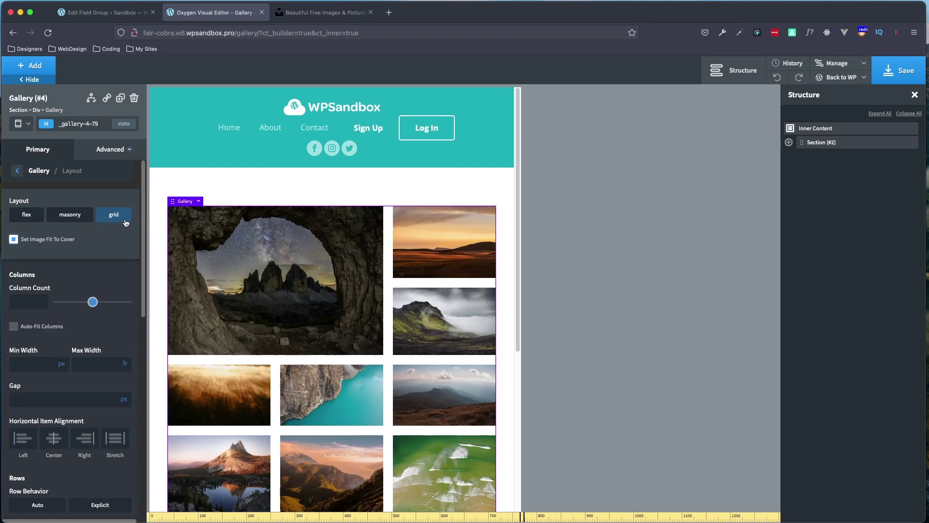
pyautogui.scroll(-1, 41, 275)
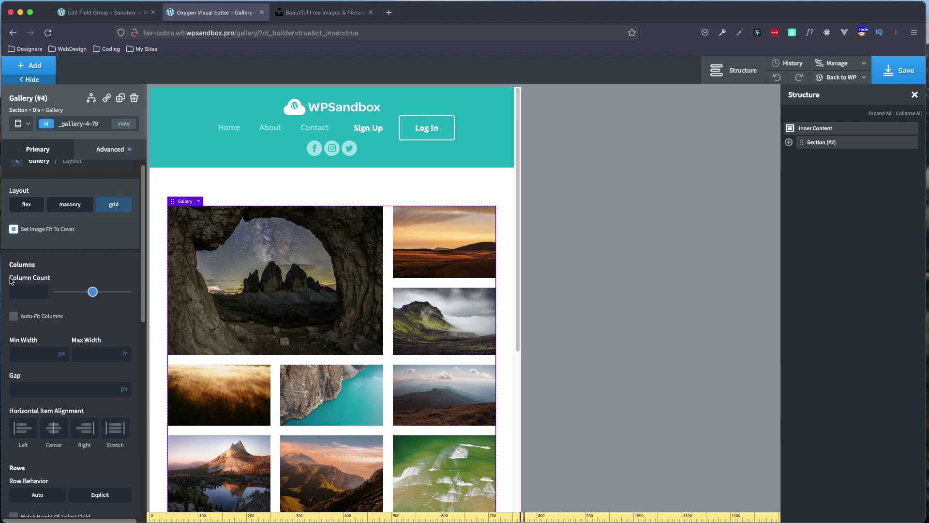
pyautogui.scroll(1, 43, 294)
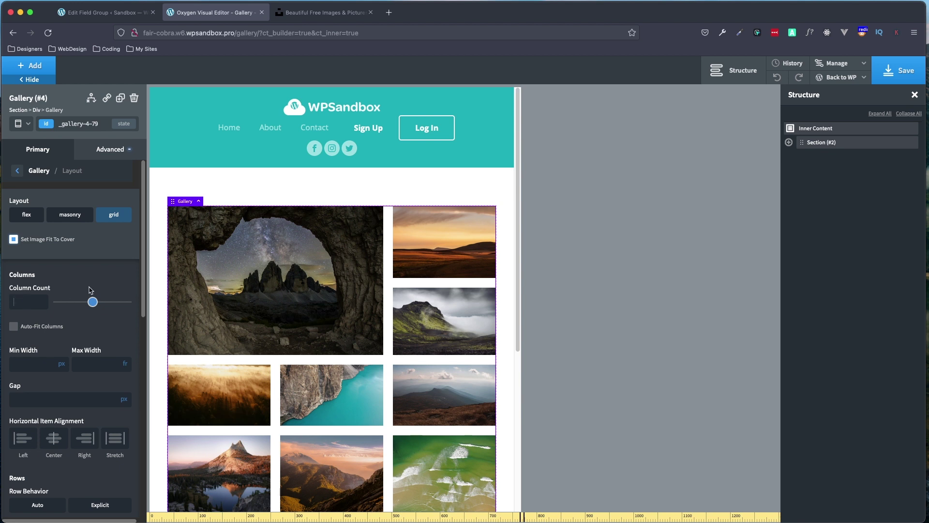
# Set Column Count to 2 and make the first image span the full width
pyautogui.write('2')
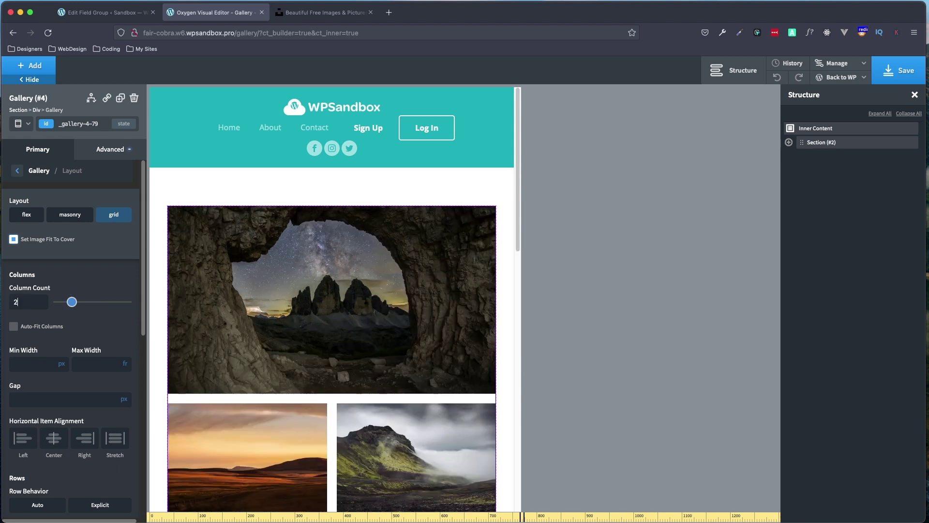
pyautogui.scroll(-10, 72, 279)
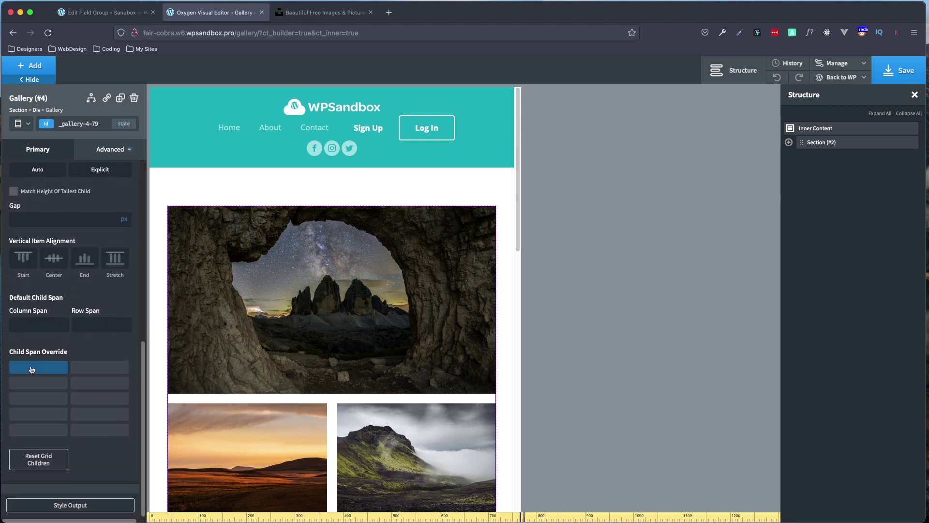
pyautogui.click(30, 371)
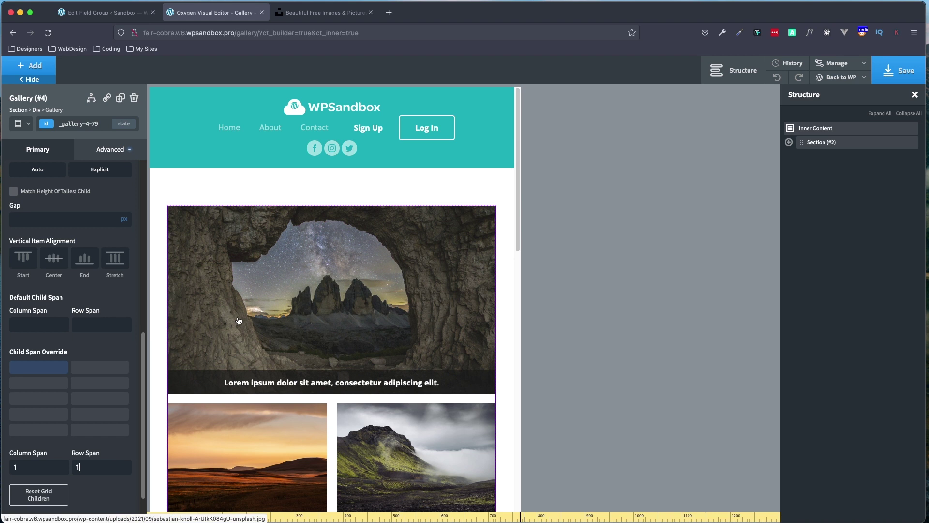
pyautogui.scroll(-3, 238, 320)
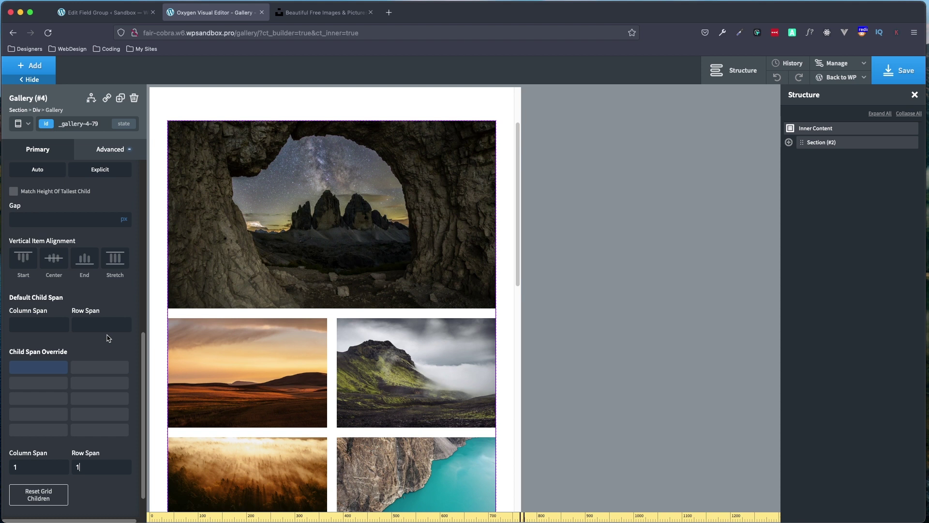
pyautogui.scroll(10, 106, 334)
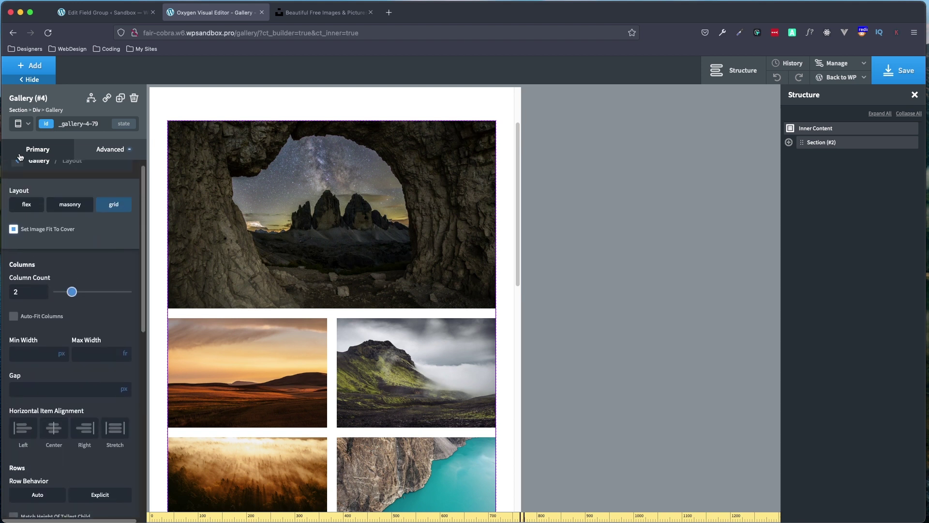
# At the 'Less than 768px' breakpoint, use a grid layout with Column Count 1
pyautogui.click(28, 124)
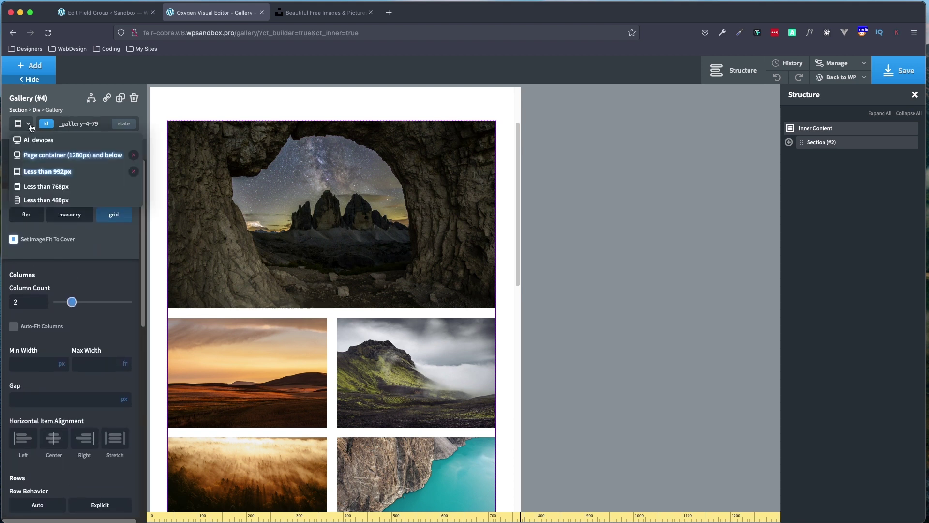
pyautogui.click(37, 188)
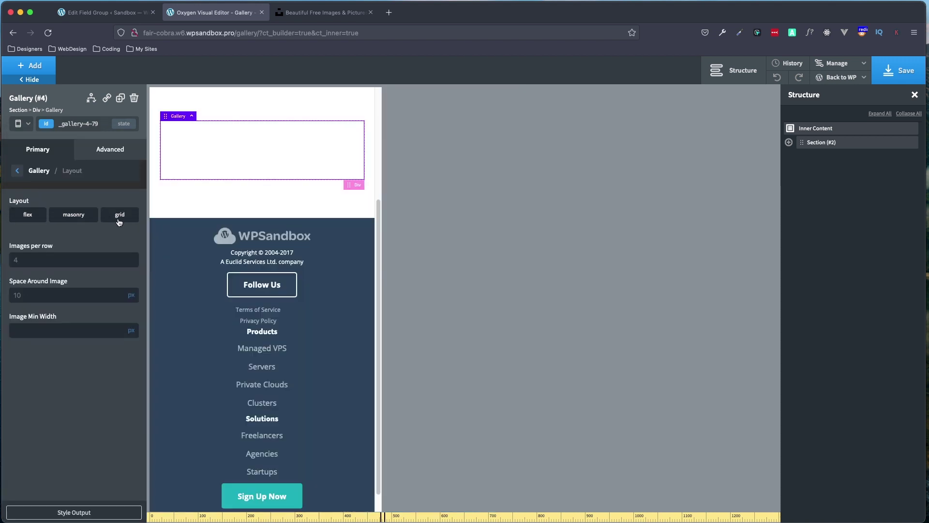
pyautogui.click(119, 215)
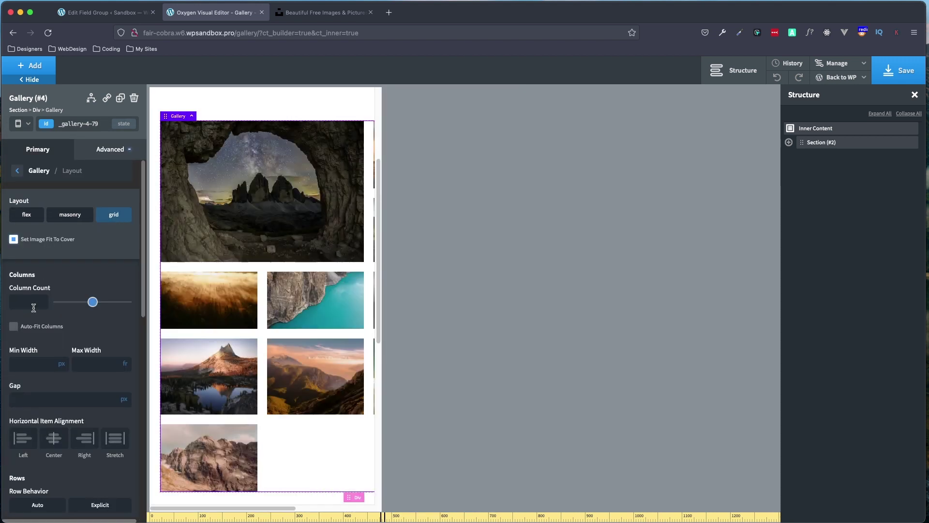
pyautogui.click(27, 304)
pyautogui.click(73, 302)
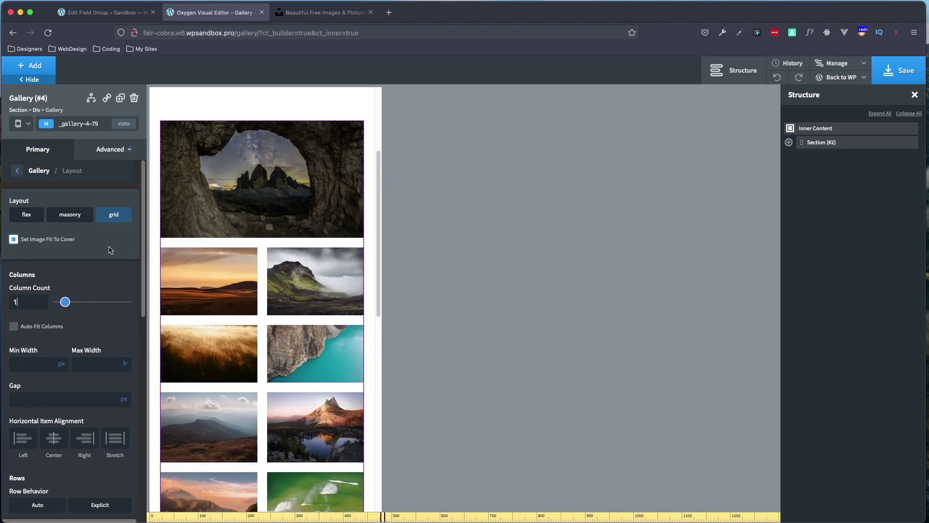
pyautogui.scroll(-3, 110, 250)
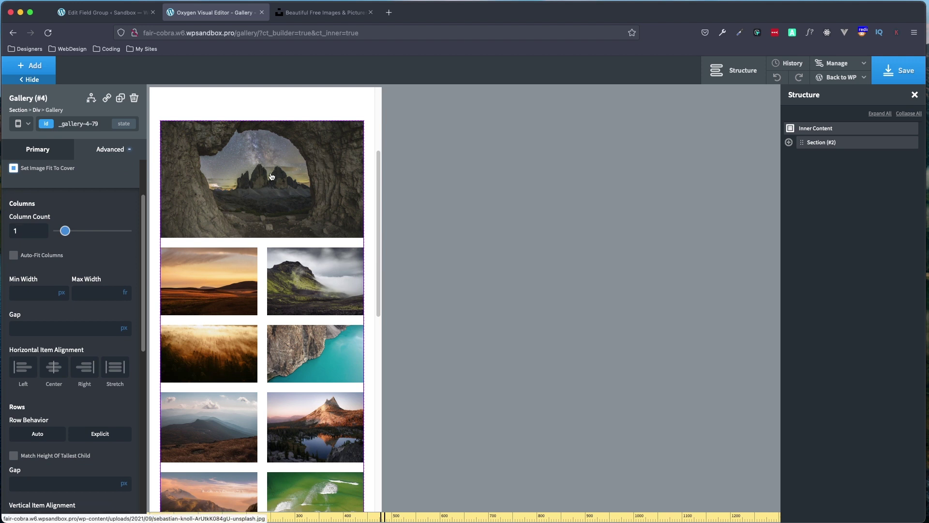
pyautogui.scroll(-2, 220, 226)
pyautogui.scroll(-5, 103, 272)
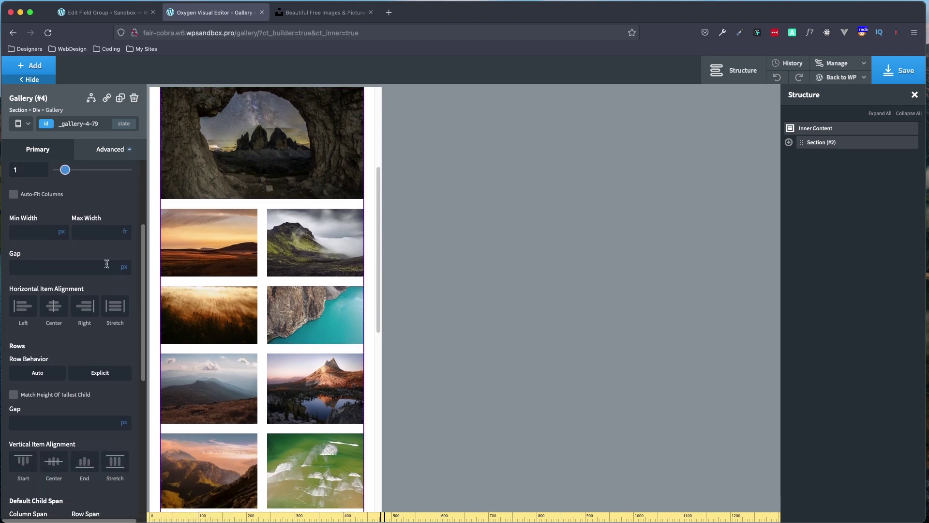
pyautogui.scroll(-8, 103, 272)
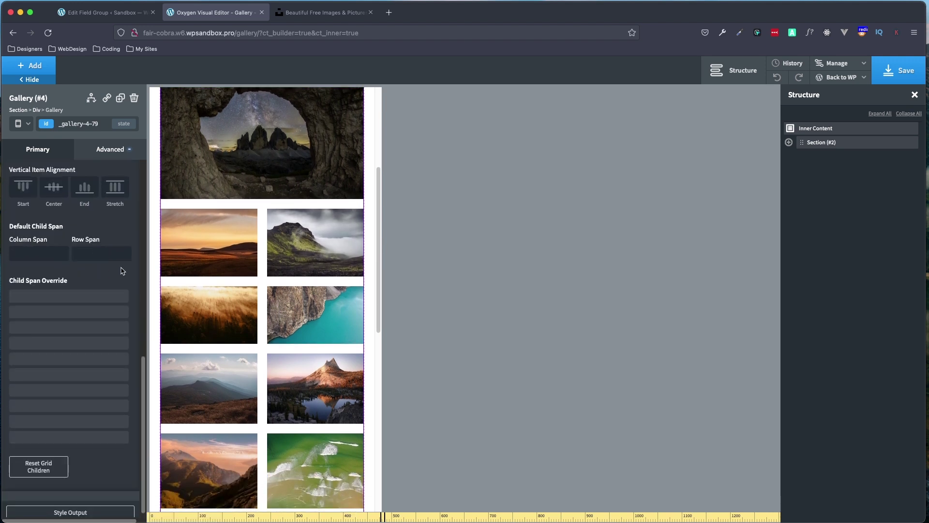
pyautogui.scroll(-1, 118, 269)
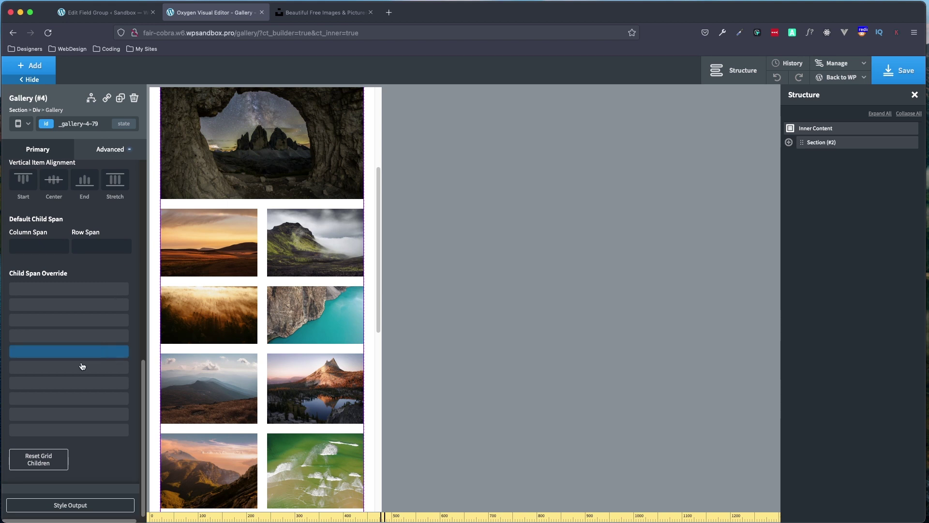
pyautogui.scroll(16, 68, 369)
# At the 'Less than 480px' breakpoint, use a grid layout with Column Count 1
pyautogui.click(22, 127)
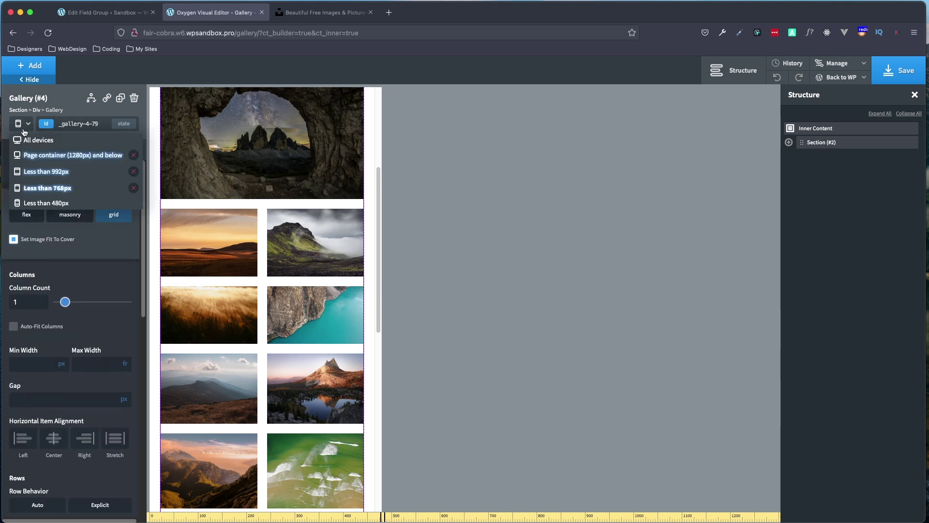
pyautogui.click(42, 203)
pyautogui.click(119, 215)
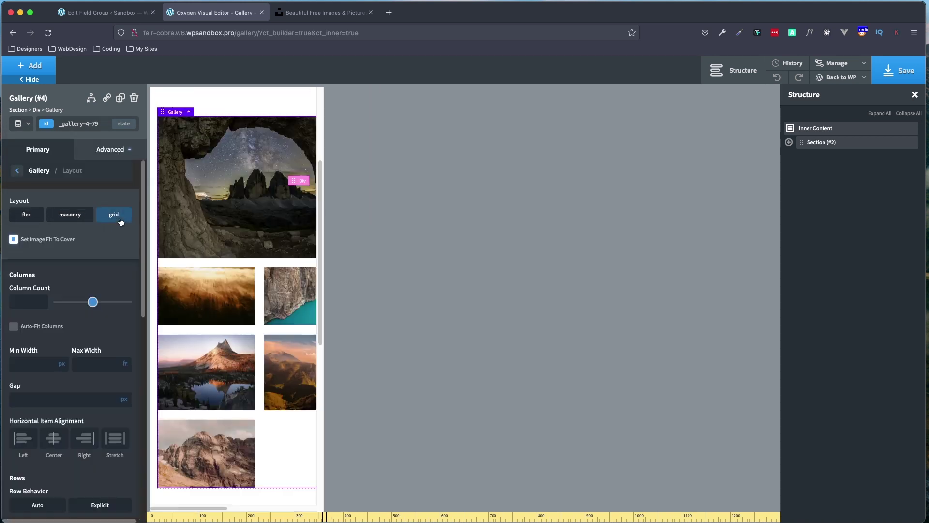
pyautogui.click(25, 301)
pyautogui.write('1')
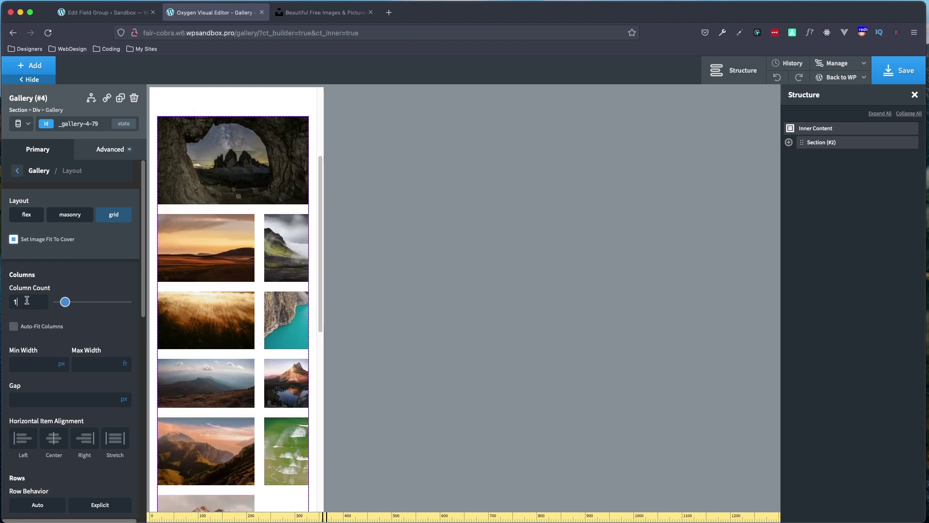
# Save the page and open the WordPress admin editor in a new tab
pyautogui.click(895, 71)
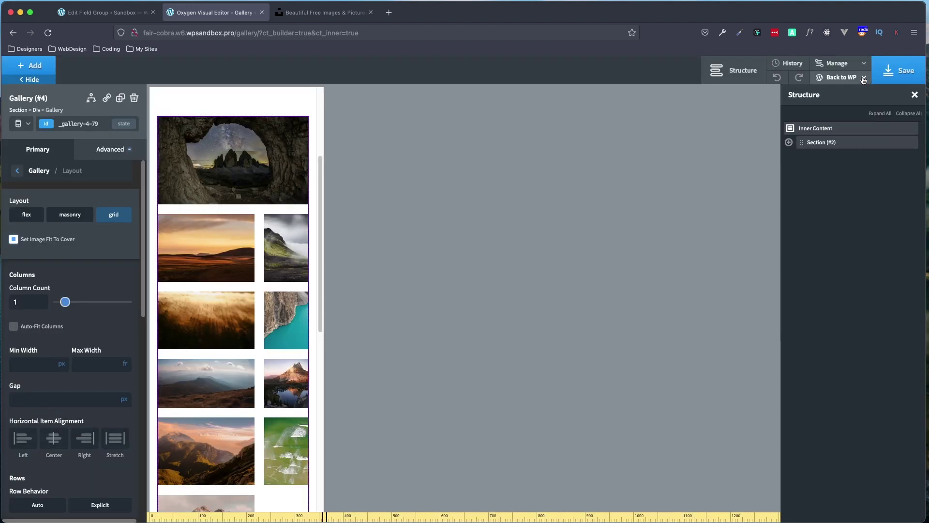
pyautogui.moveTo(864, 80)
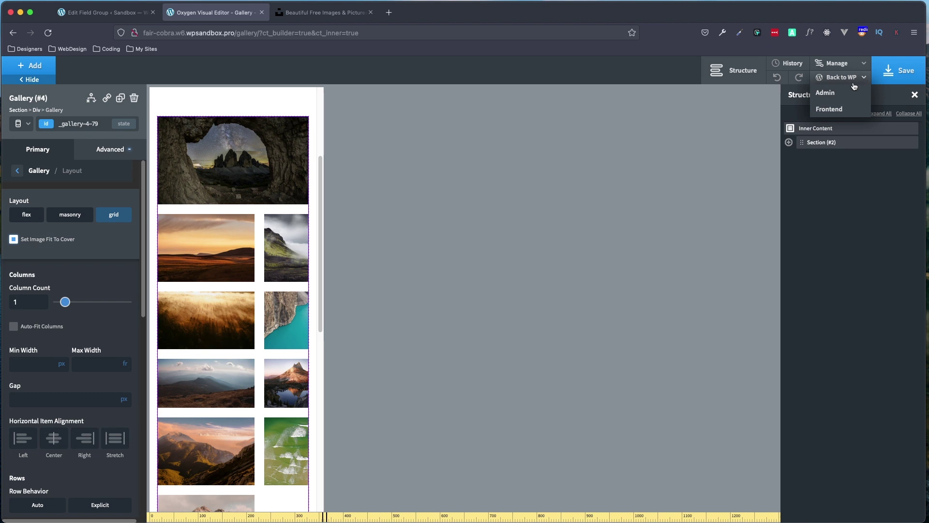
pyautogui.rightClick(835, 93)
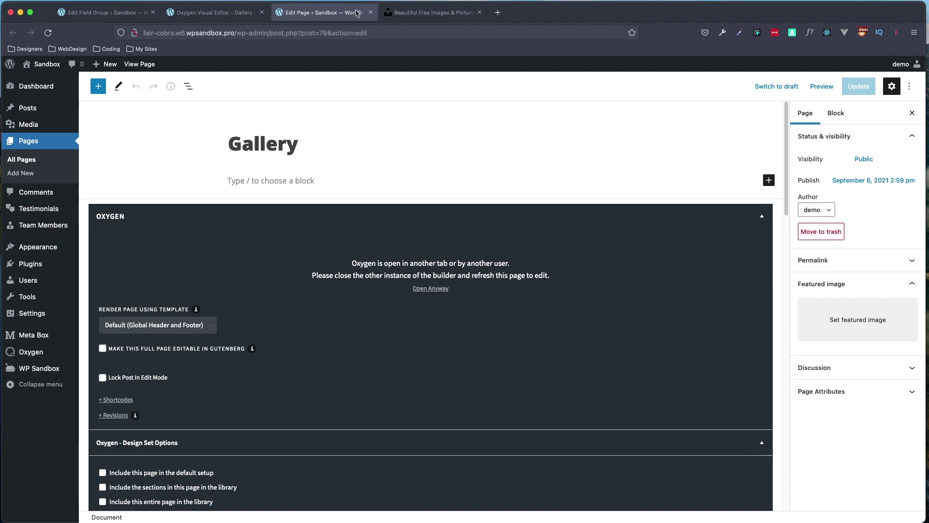
# Open the live Gallery page from the Permalink panel's View Page link and scroll through it
pyautogui.click(885, 263)
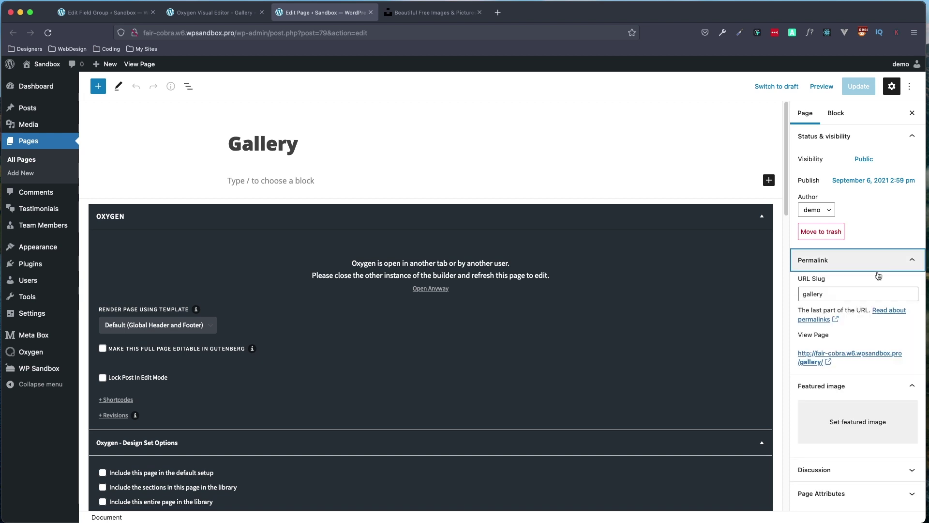
pyautogui.click(845, 357)
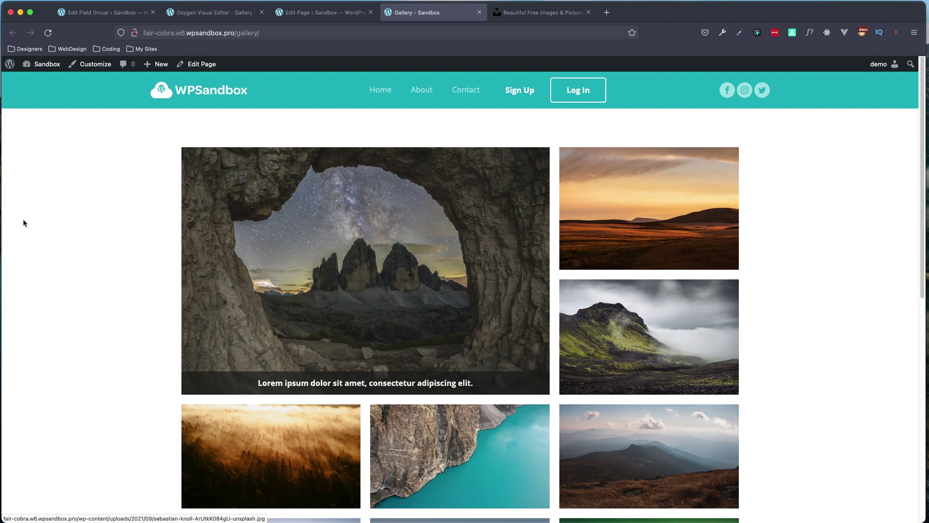
pyautogui.scroll(-3, 117, 230)
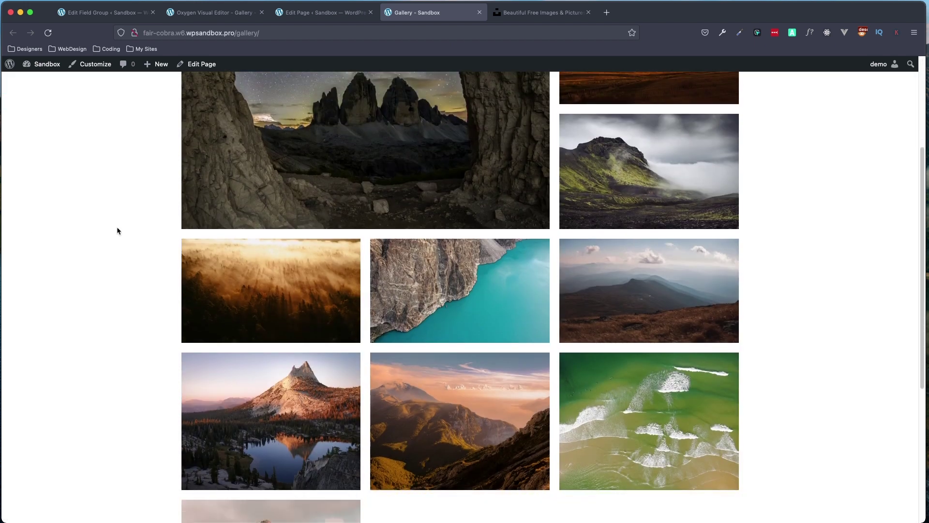
pyautogui.scroll(-5, 117, 231)
pyautogui.scroll(8, 112, 235)
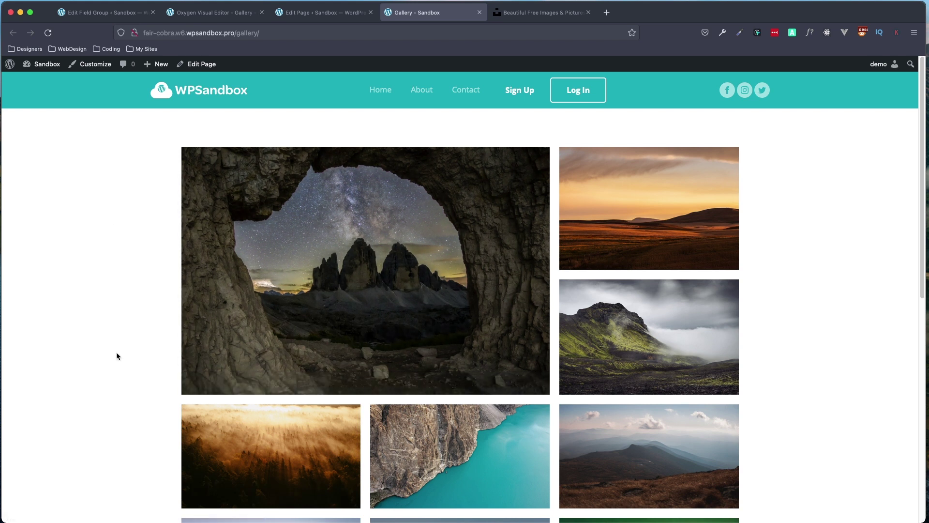
# Open the cave image in the lightbox, step through ten more captioned photos, then close it
pyautogui.click(297, 304)
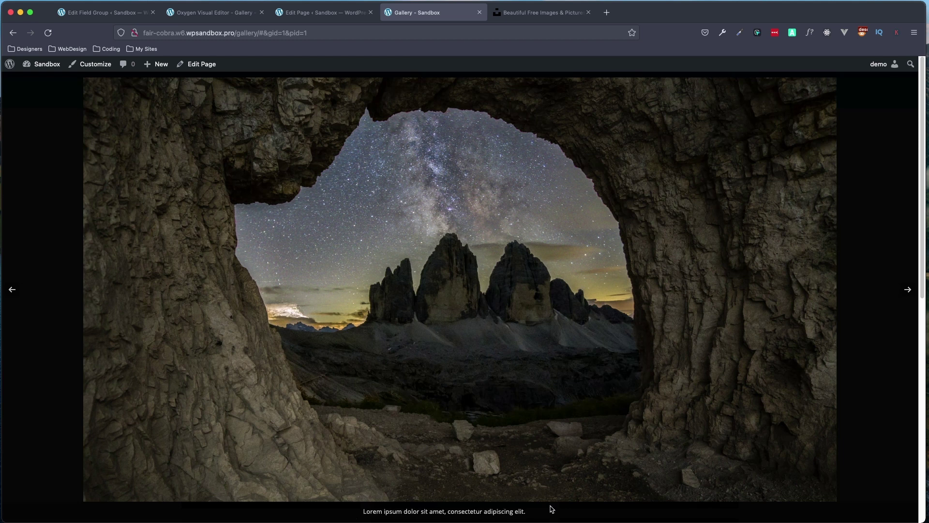
pyautogui.click(908, 290)
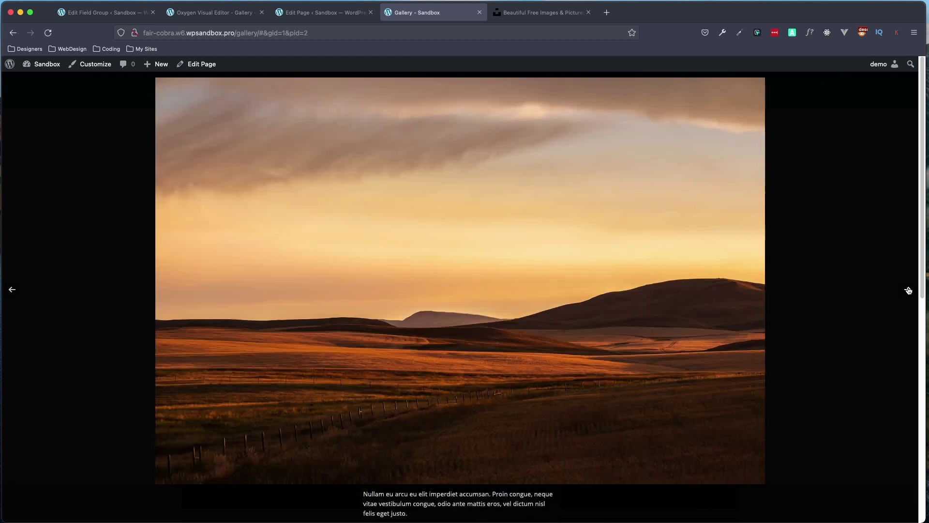
pyautogui.click(908, 290)
pyautogui.click(908, 291)
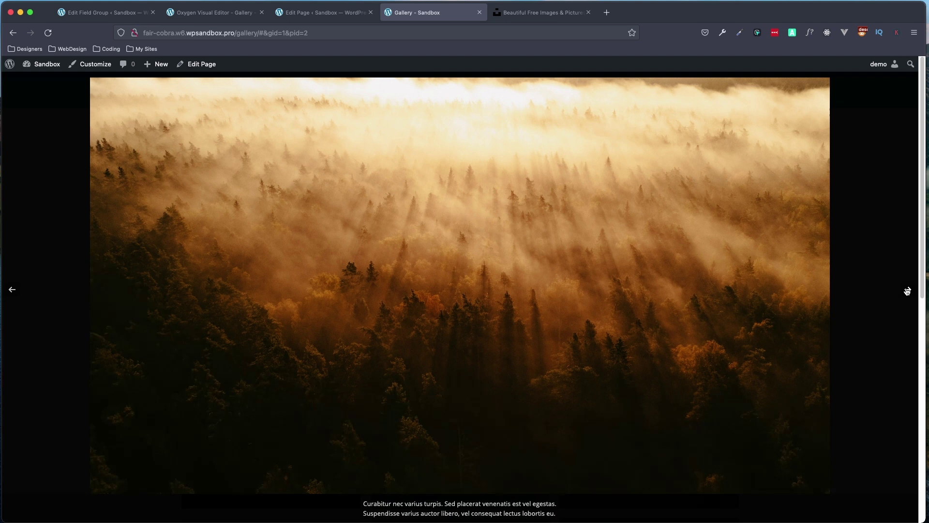
pyautogui.click(907, 291)
pyautogui.click(908, 290)
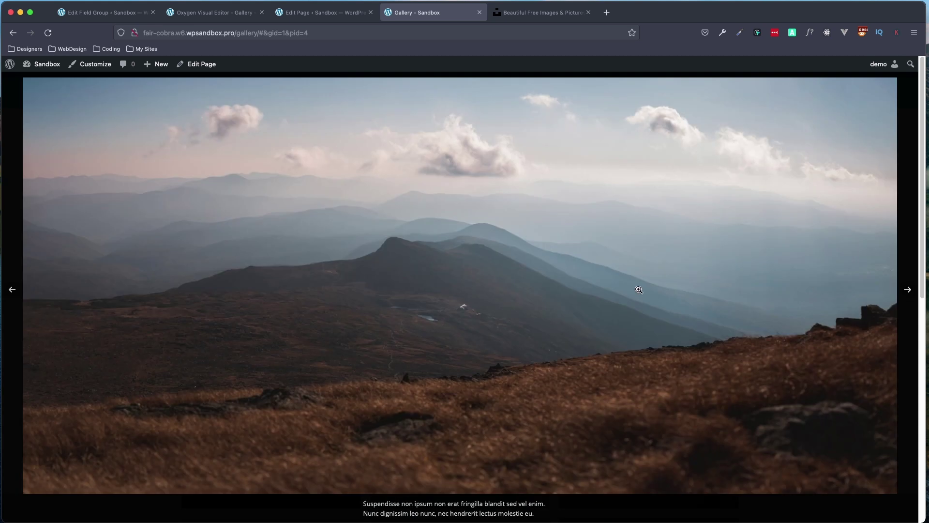
pyautogui.click(908, 290)
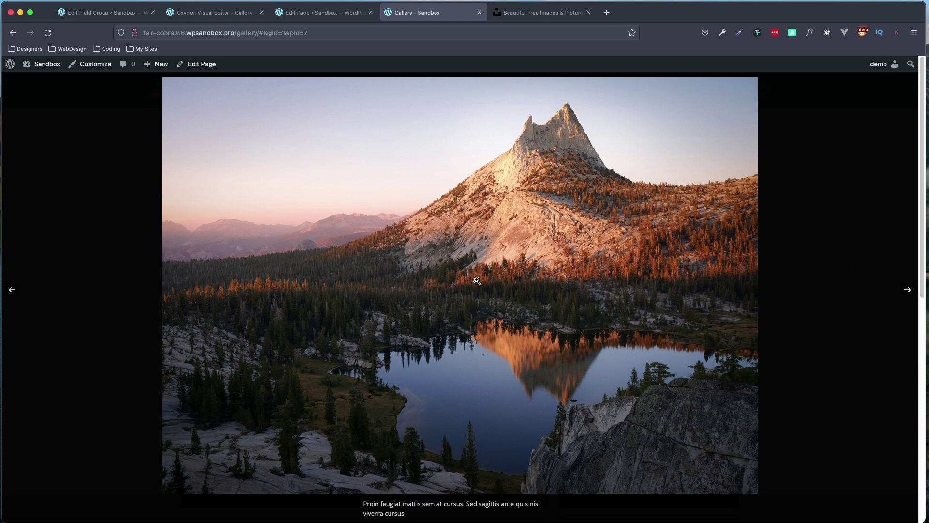
pyautogui.click(908, 289)
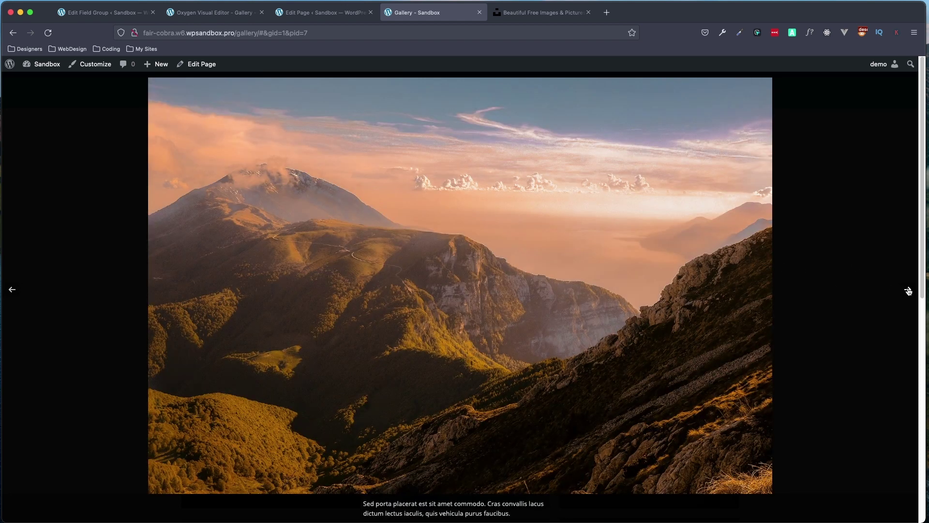
pyautogui.click(908, 290)
pyautogui.click(908, 291)
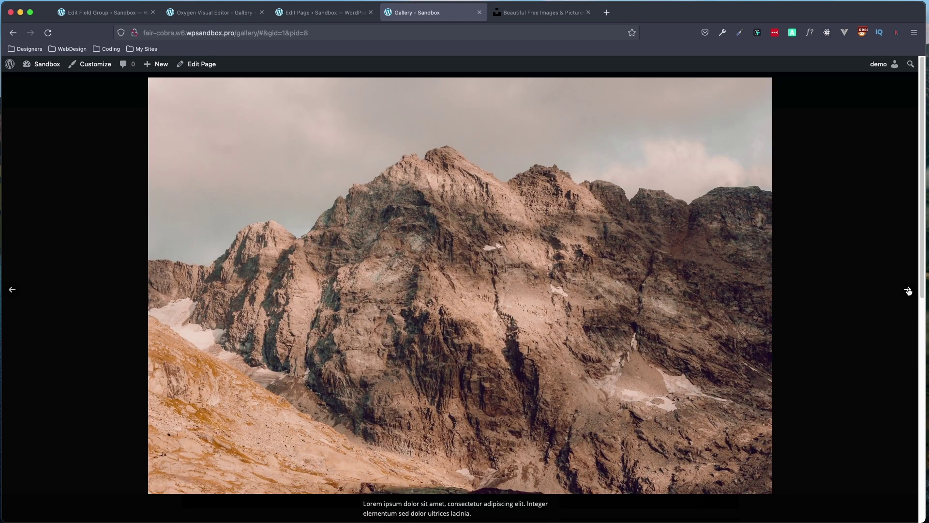
pyautogui.click(908, 290)
pyautogui.click(893, 130)
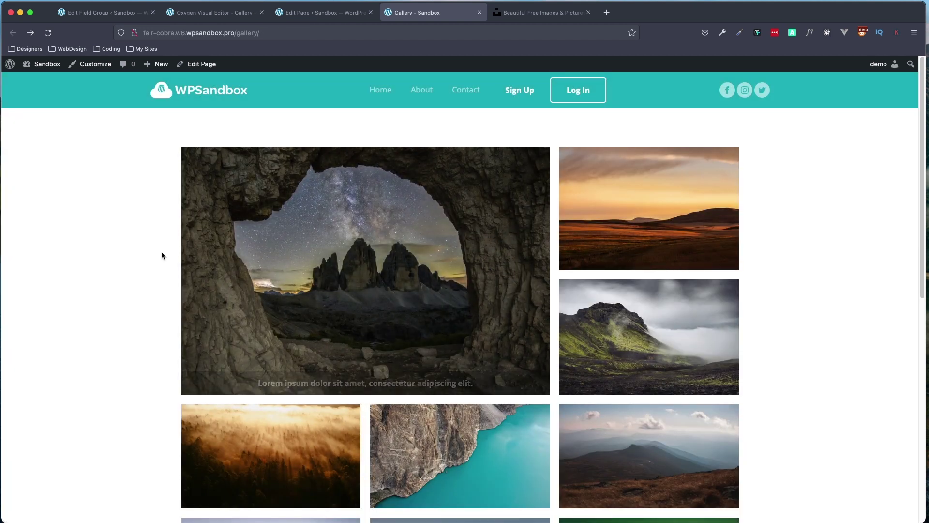
# Inspect the Gallery page and turn on Responsive Design Mode with a taller preview
pyautogui.scroll(-1, 156, 251)
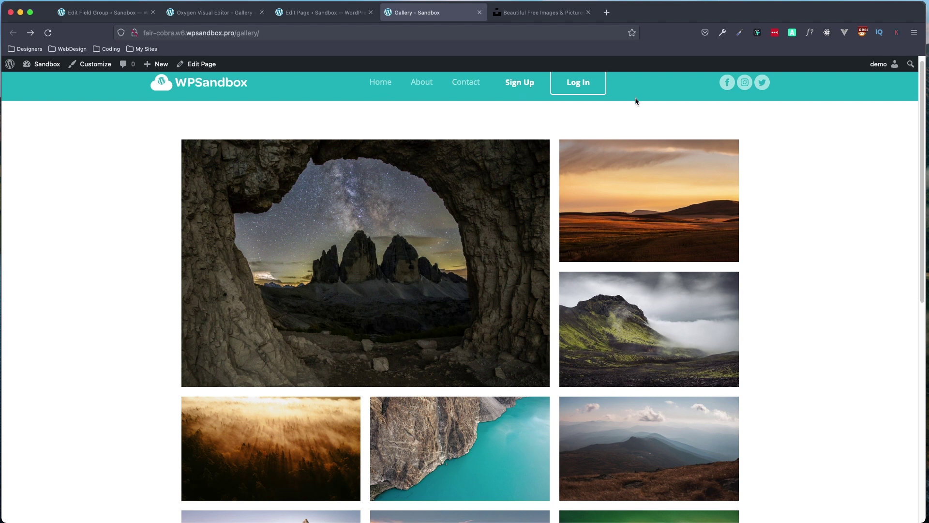
pyautogui.rightClick(780, 149)
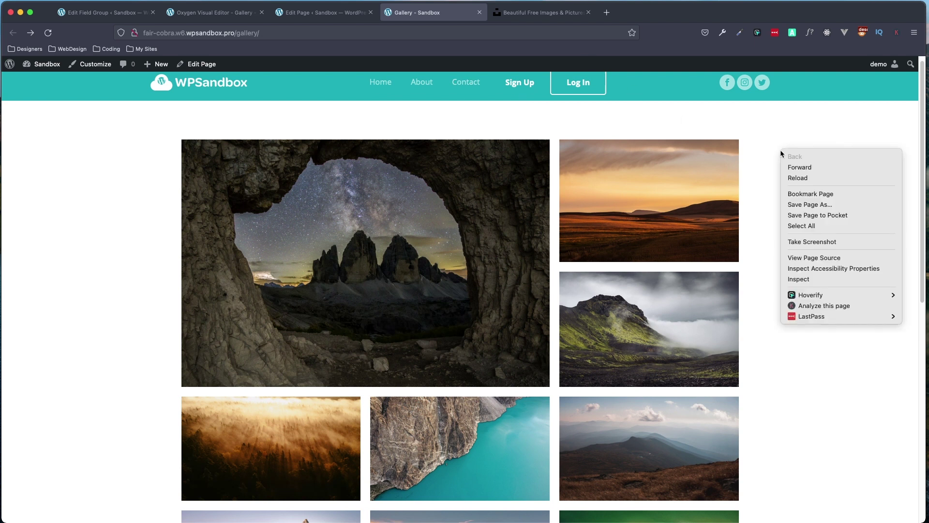
pyautogui.click(821, 280)
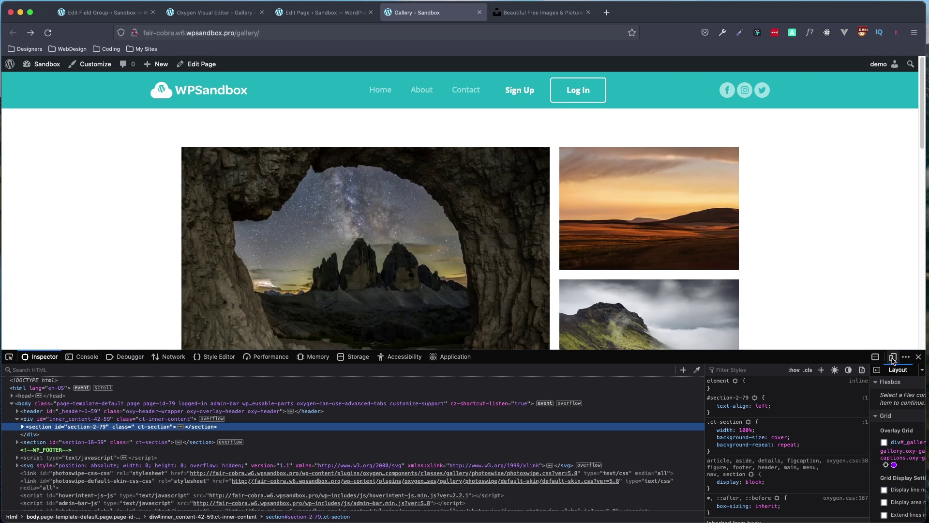
pyautogui.click(893, 358)
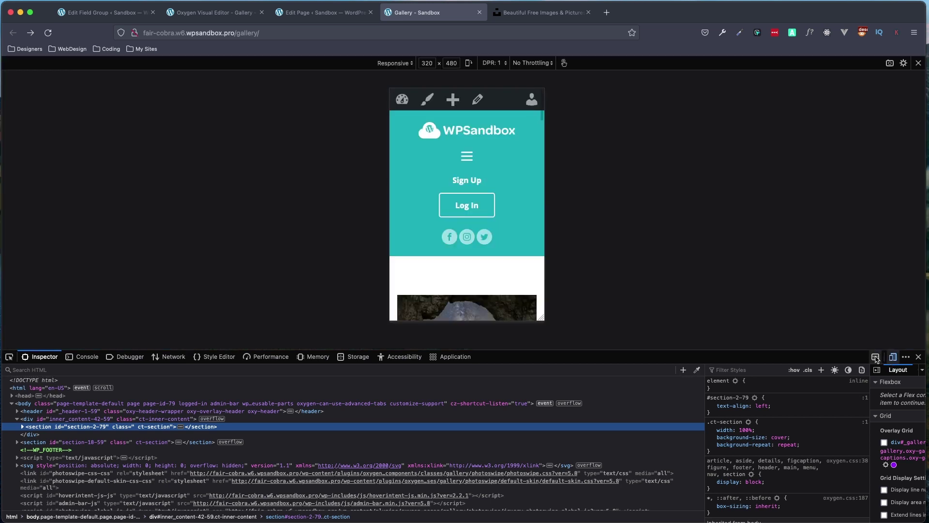
pyautogui.moveTo(849, 351); pyautogui.dragTo(839, 476)
# Scroll through the gallery in the default responsive viewport
pyautogui.click(409, 64)
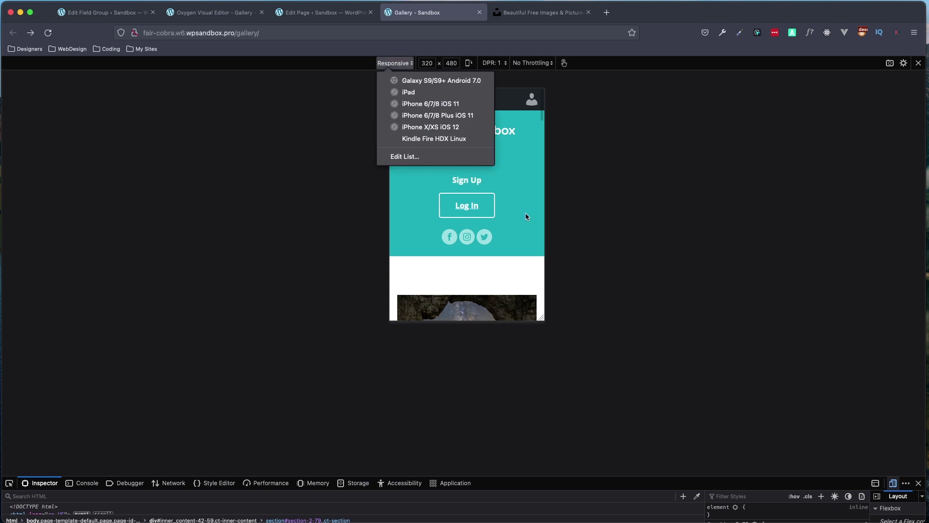
pyautogui.scroll(-3, 527, 213)
pyautogui.scroll(-1, 534, 173)
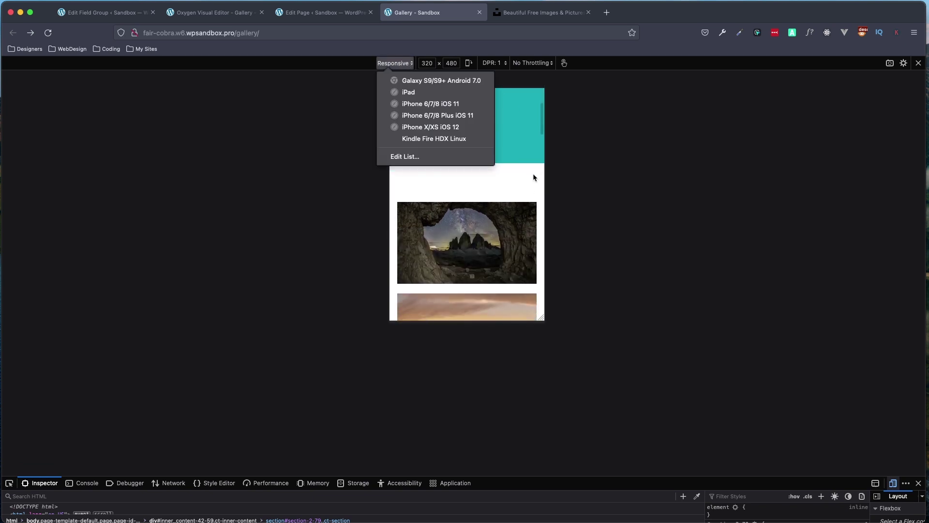
pyautogui.click(524, 138)
pyautogui.scroll(-3, 527, 140)
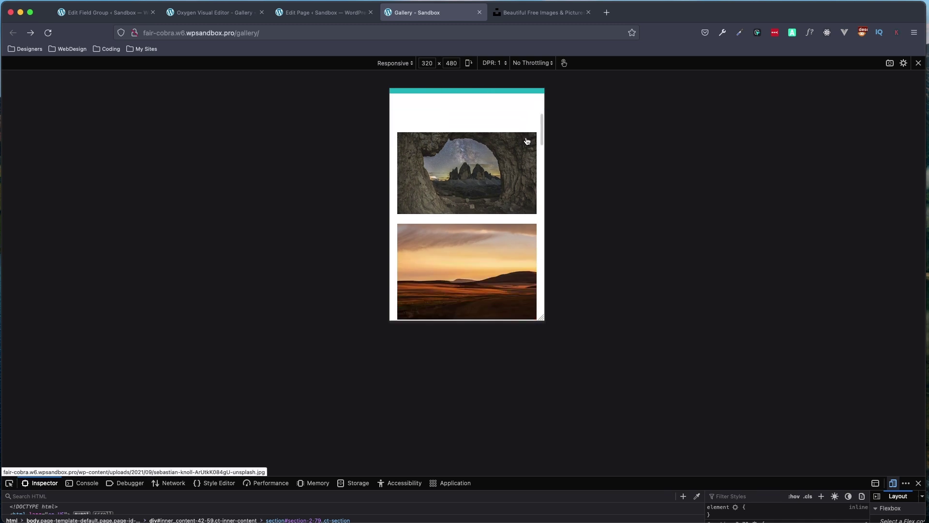
pyautogui.scroll(-2, 527, 141)
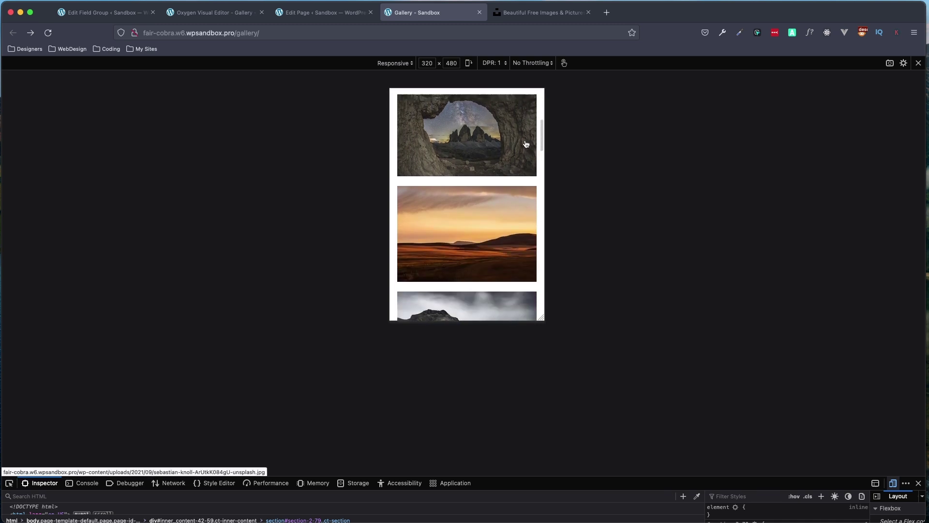
pyautogui.scroll(5, 524, 141)
pyautogui.scroll(-4, 521, 148)
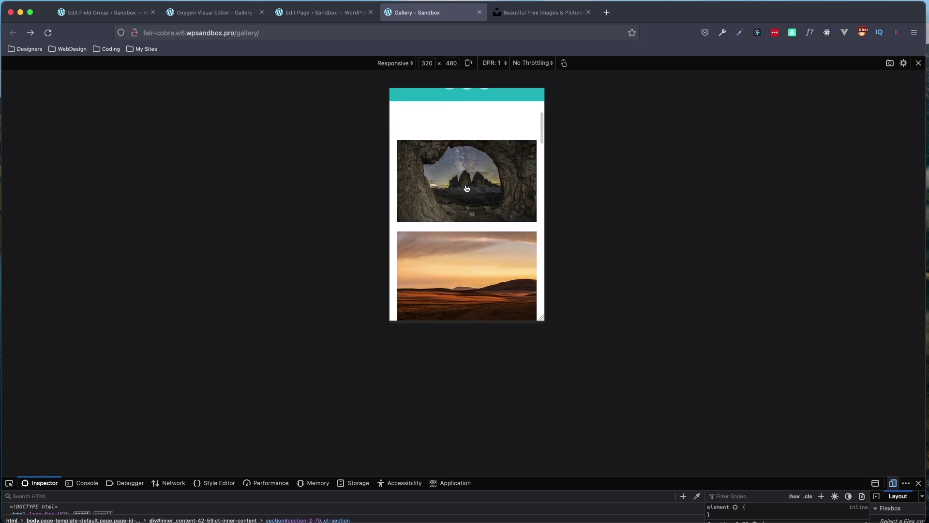
pyautogui.scroll(-2, 472, 194)
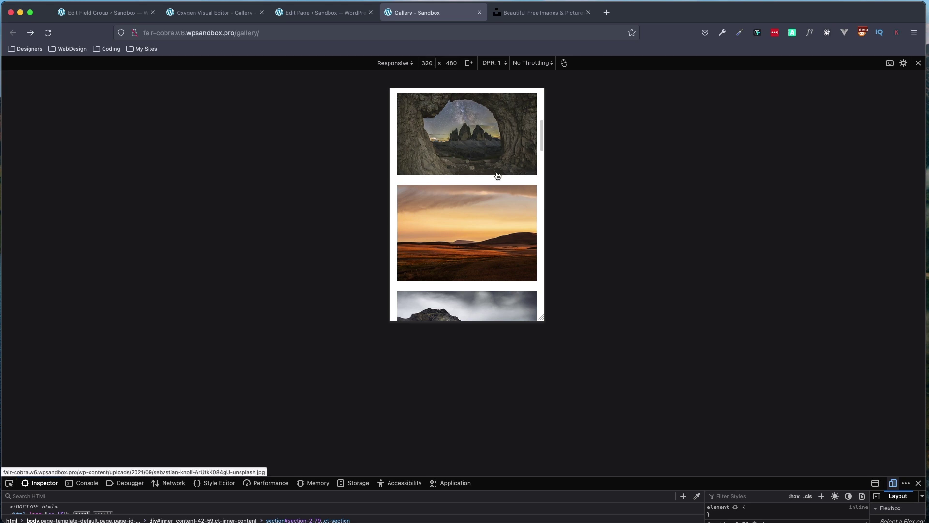
pyautogui.scroll(-1, 513, 160)
pyautogui.scroll(3, 479, 182)
pyautogui.scroll(-10, 484, 193)
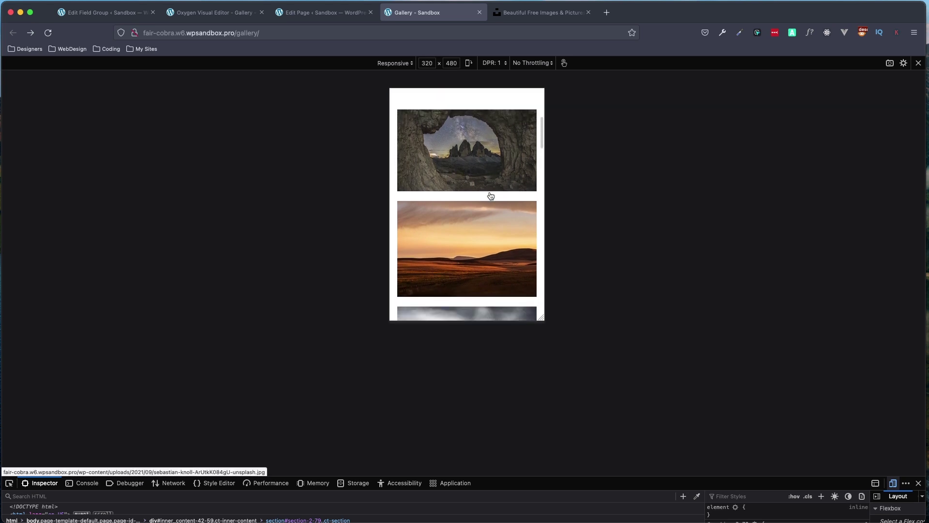
pyautogui.scroll(-10, 491, 235)
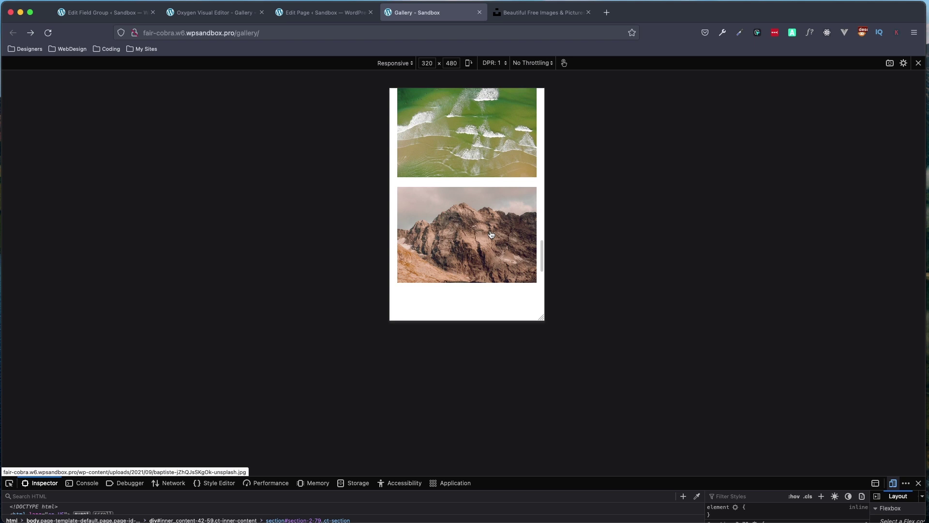
pyautogui.scroll(15, 491, 234)
pyautogui.scroll(5, 491, 235)
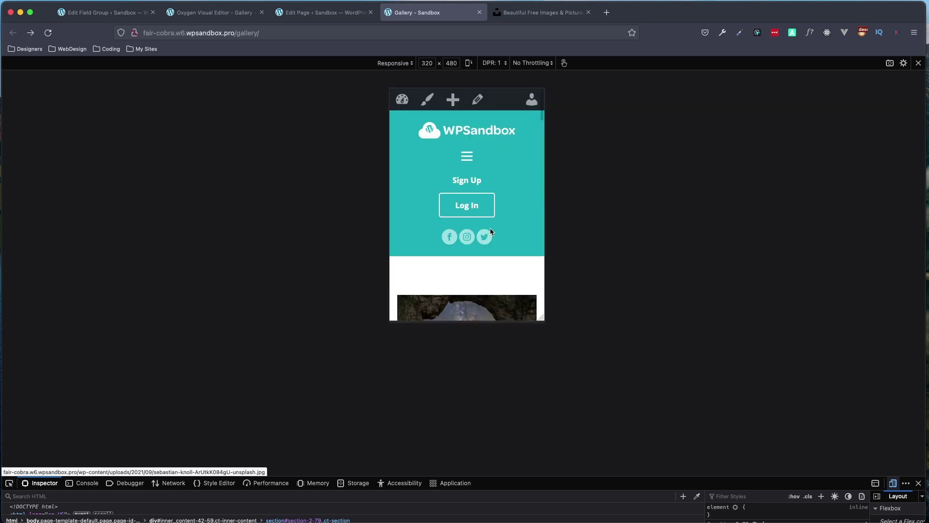
# Preview the gallery as an iPhone X/XS and scroll through it
pyautogui.click(411, 64)
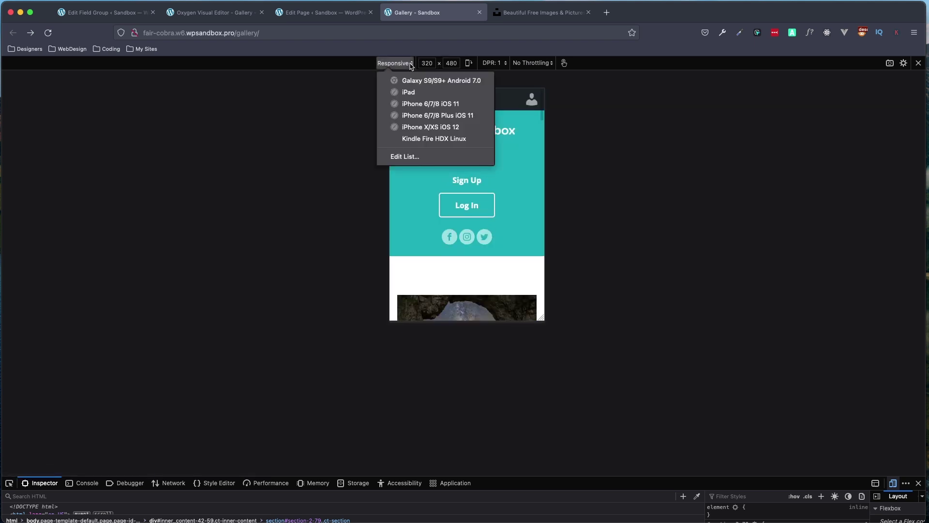
pyautogui.click(430, 127)
pyautogui.scroll(-2, 548, 231)
pyautogui.scroll(-10, 547, 230)
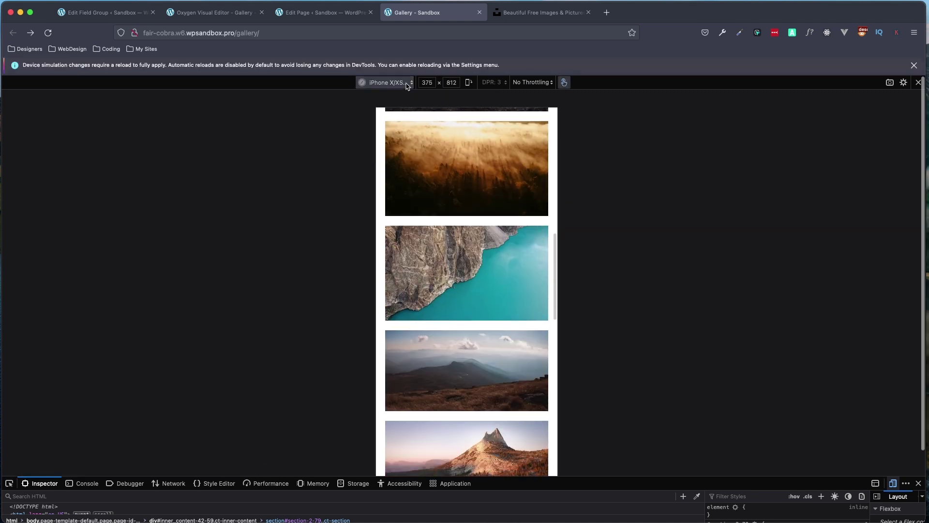
# Switch the preview device to iPad and scroll the gallery
pyautogui.click(373, 83)
pyautogui.click(411, 116)
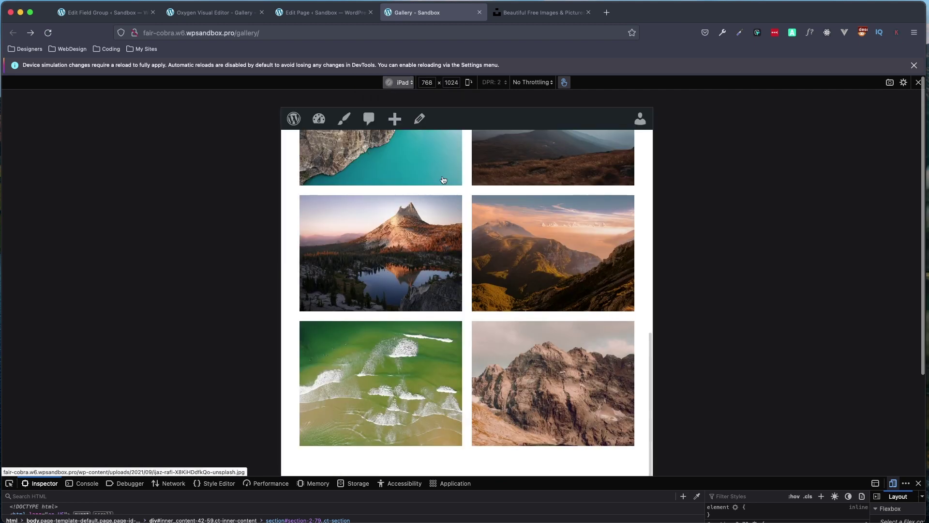
pyautogui.scroll(8, 484, 232)
pyautogui.scroll(2, 494, 247)
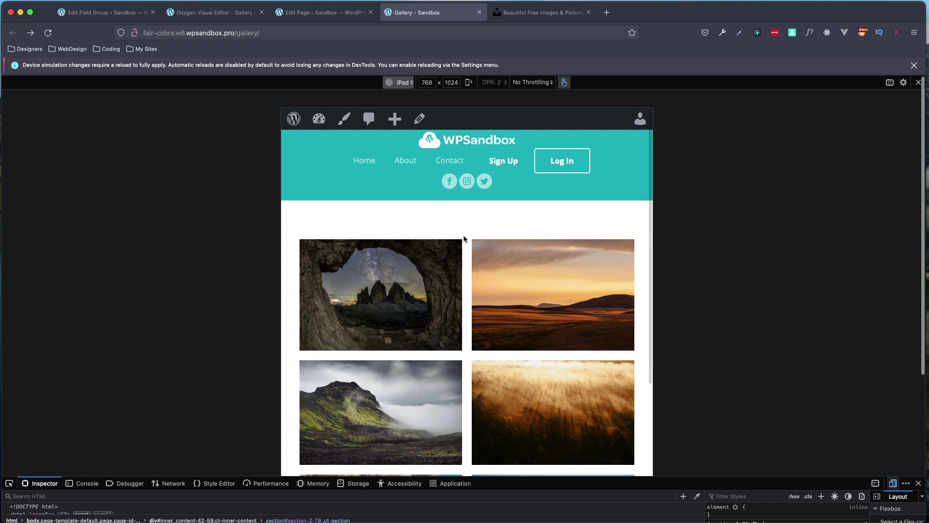
pyautogui.scroll(-10, 463, 235)
pyautogui.scroll(10, 462, 239)
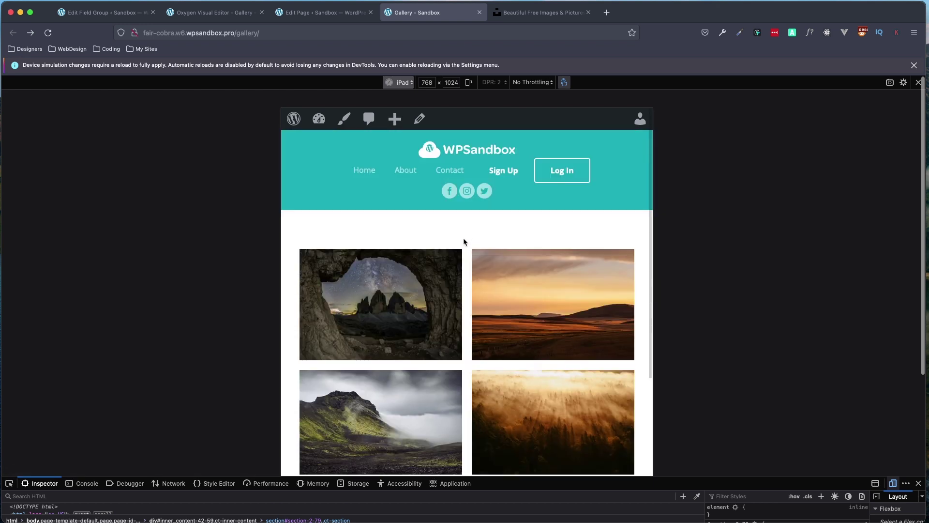
# Rotate the iPad preview to 1024×768 landscape and scroll the gallery grid
pyautogui.click(406, 83)
pyautogui.click(468, 83)
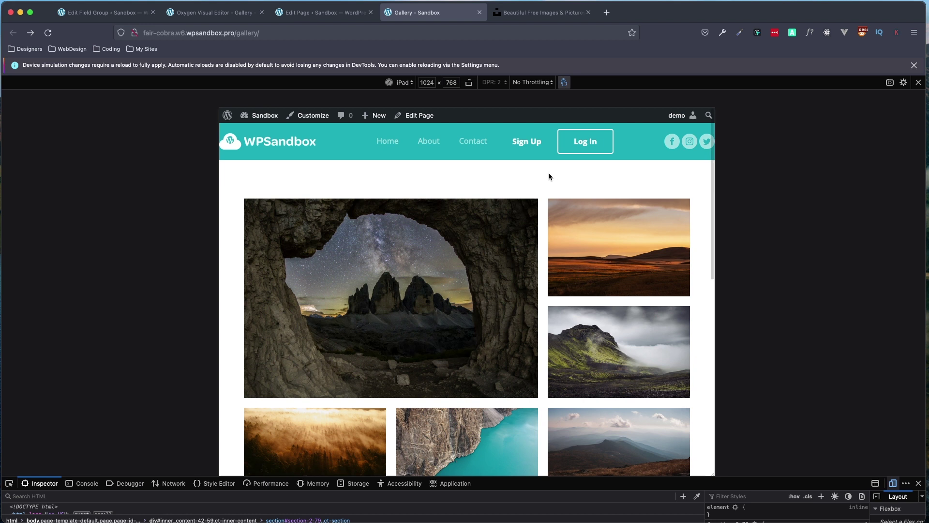
pyautogui.scroll(-2, 484, 189)
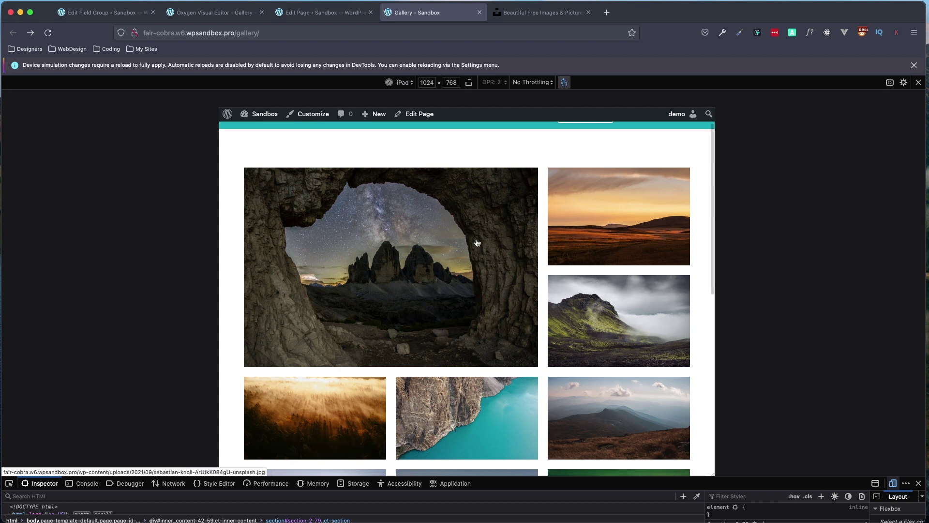
pyautogui.scroll(-1, 477, 243)
pyautogui.scroll(-3, 334, 342)
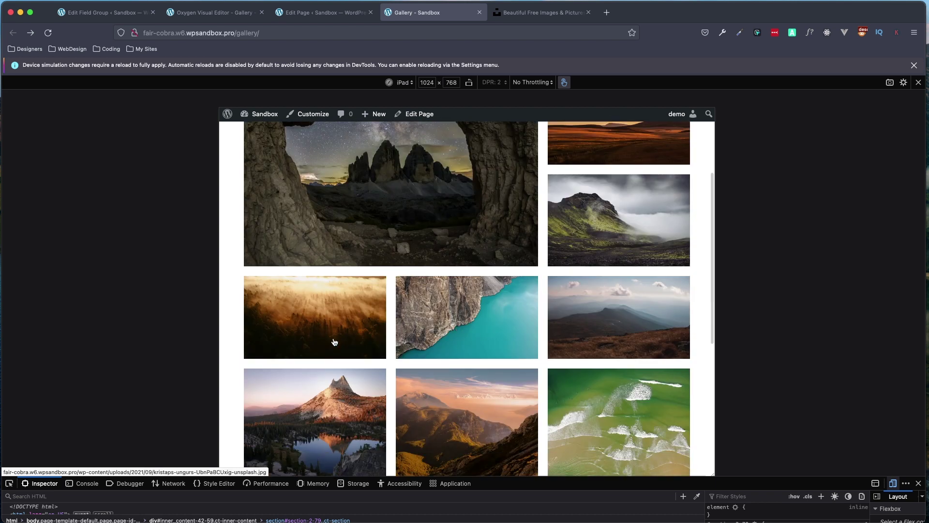
pyautogui.scroll(-5, 564, 325)
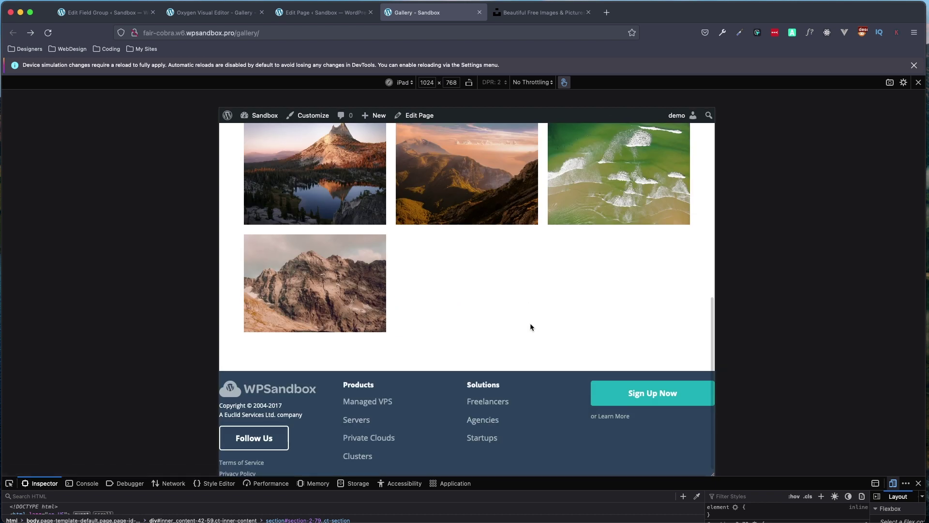
pyautogui.scroll(12, 530, 325)
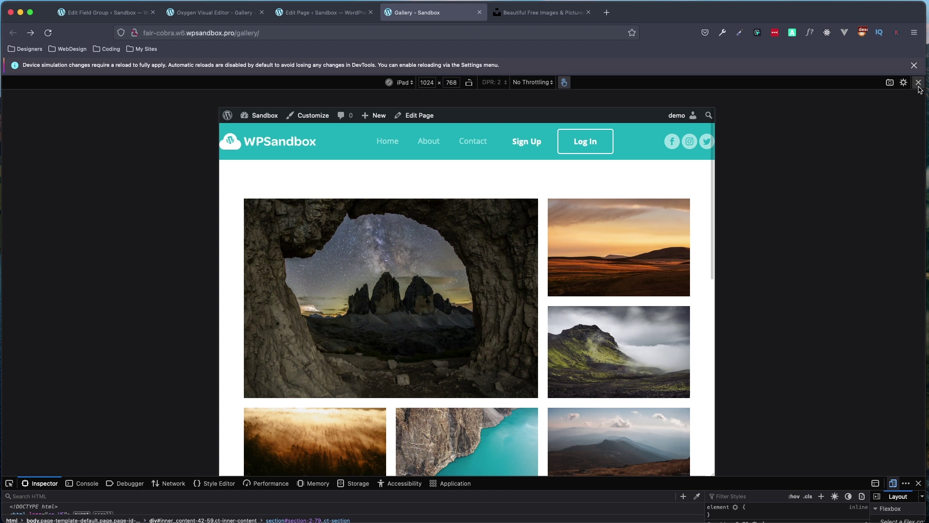
# Close developer tools and the responsive preview, then review the gallery in the Oxygen editor
pyautogui.click(919, 483)
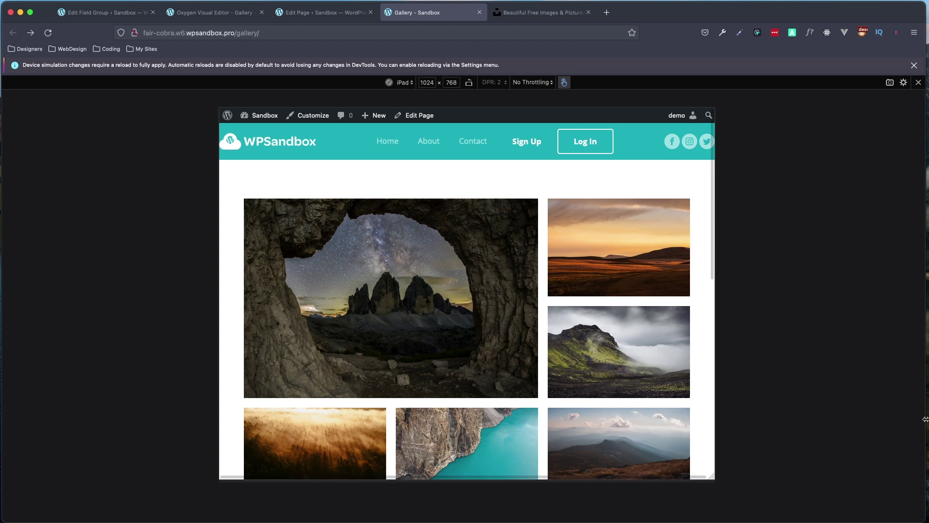
pyautogui.click(918, 83)
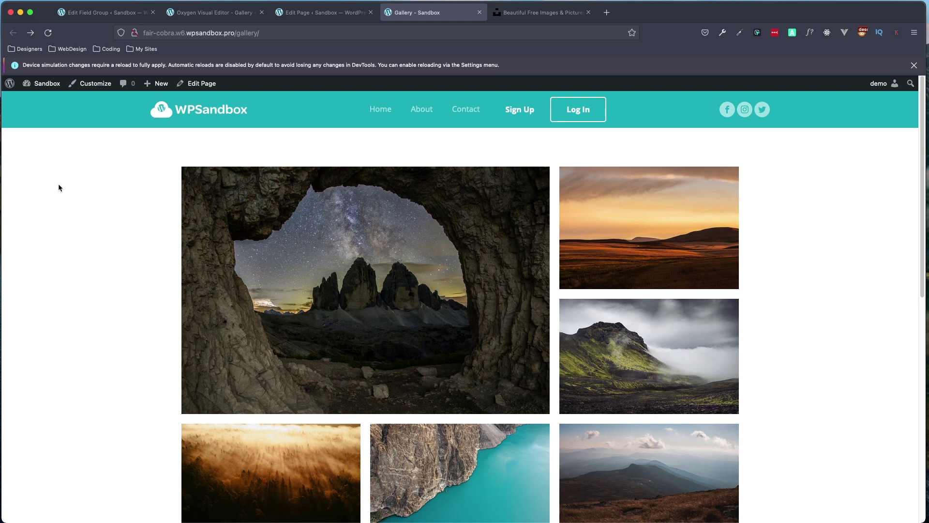
pyautogui.scroll(-1, 117, 191)
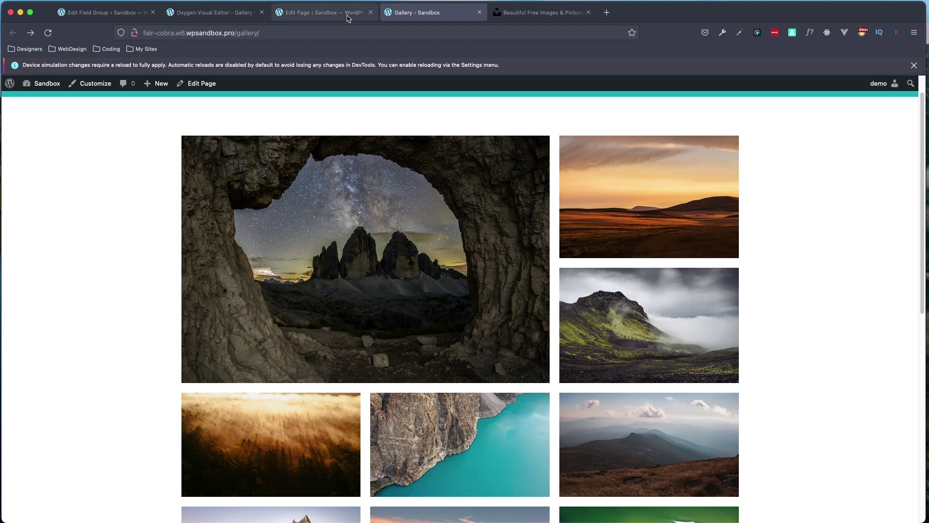
pyautogui.click(348, 18)
pyautogui.click(226, 17)
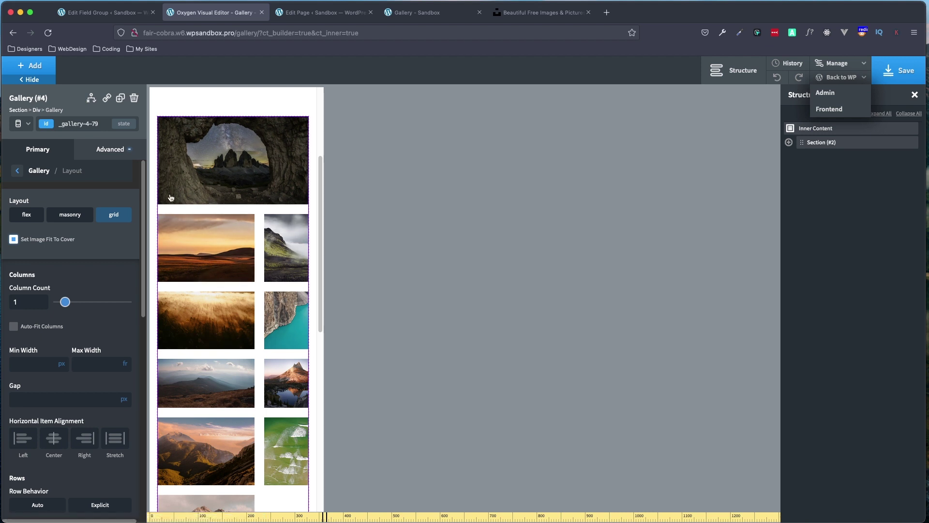
pyautogui.scroll(3, 263, 261)
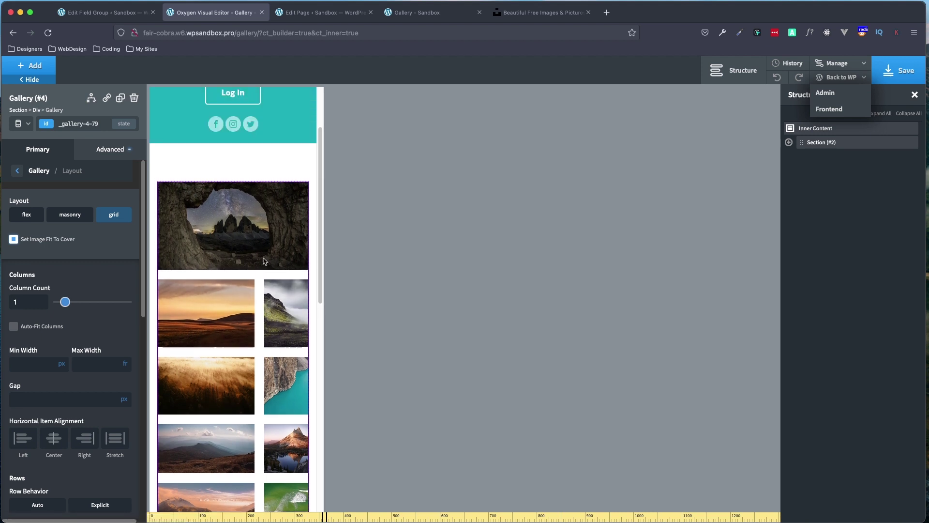
pyautogui.scroll(2, 261, 260)
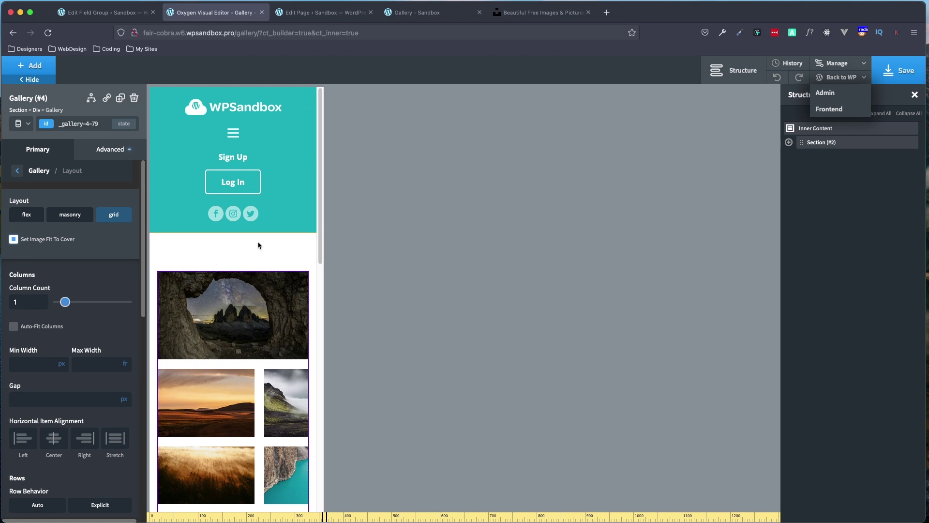
pyautogui.scroll(-3, 243, 272)
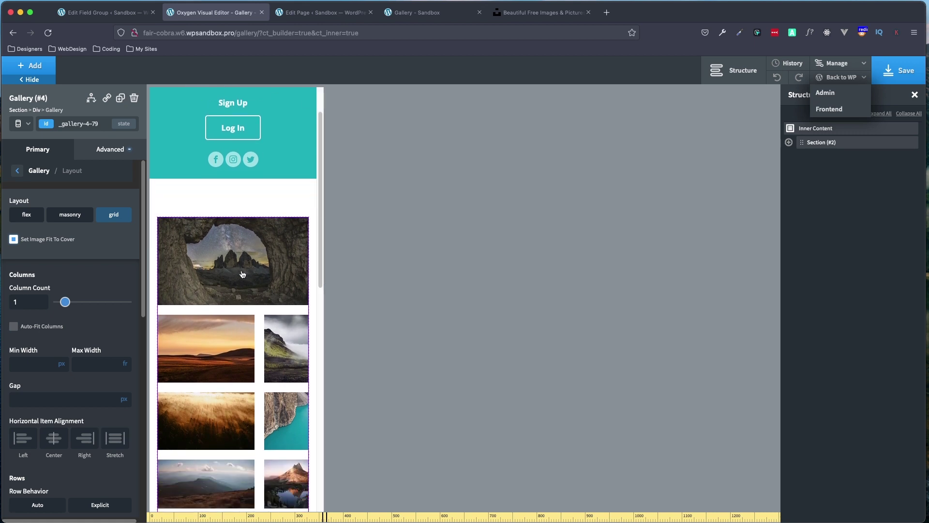
pyautogui.scroll(-1, 235, 279)
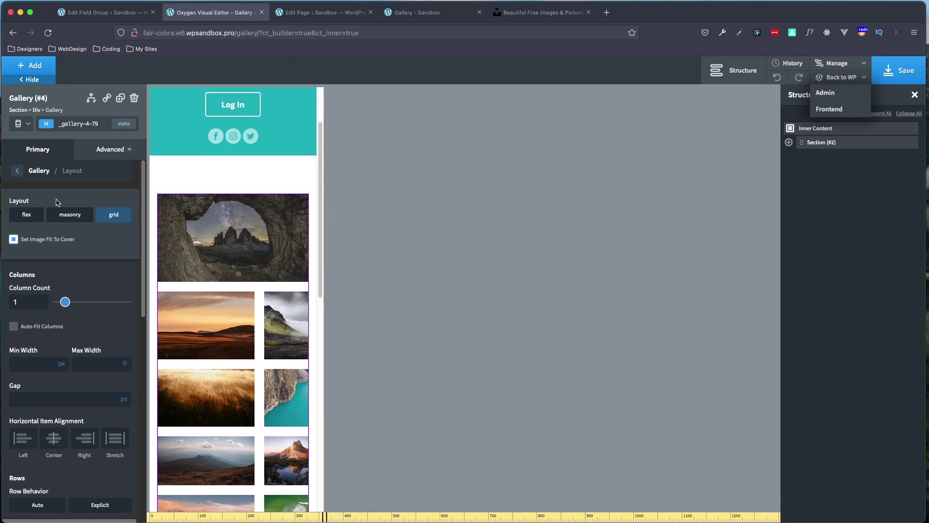
pyautogui.click(22, 124)
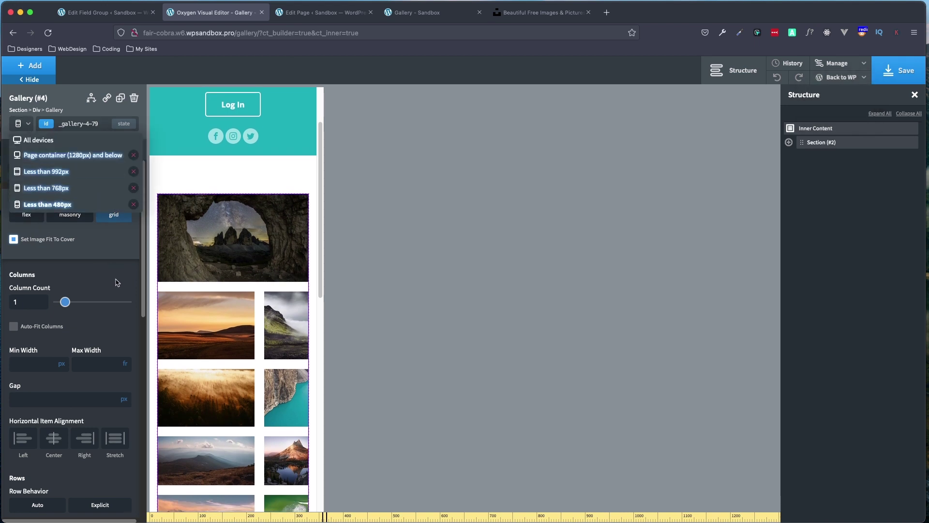
pyautogui.click(122, 226)
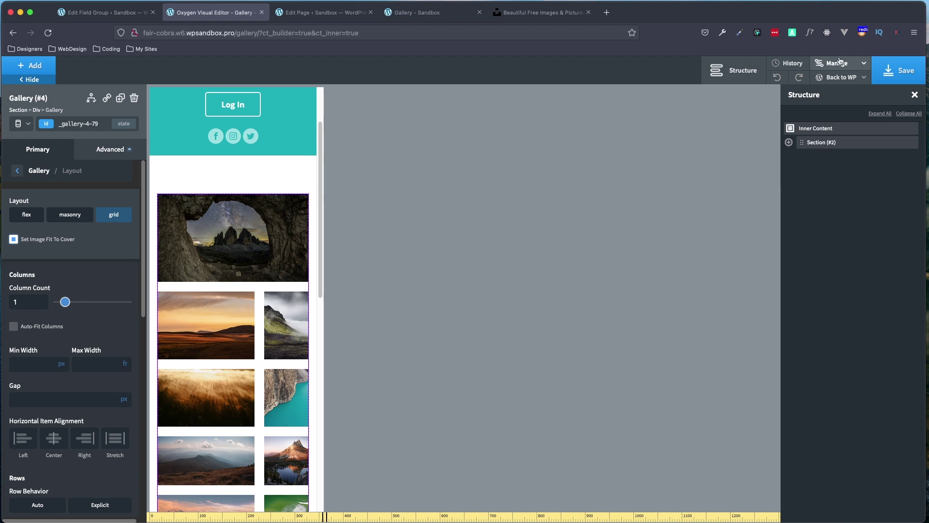
# Close the WordPress Edit Page tab and return to the Oxygen visual editor
pyautogui.click(364, 17)
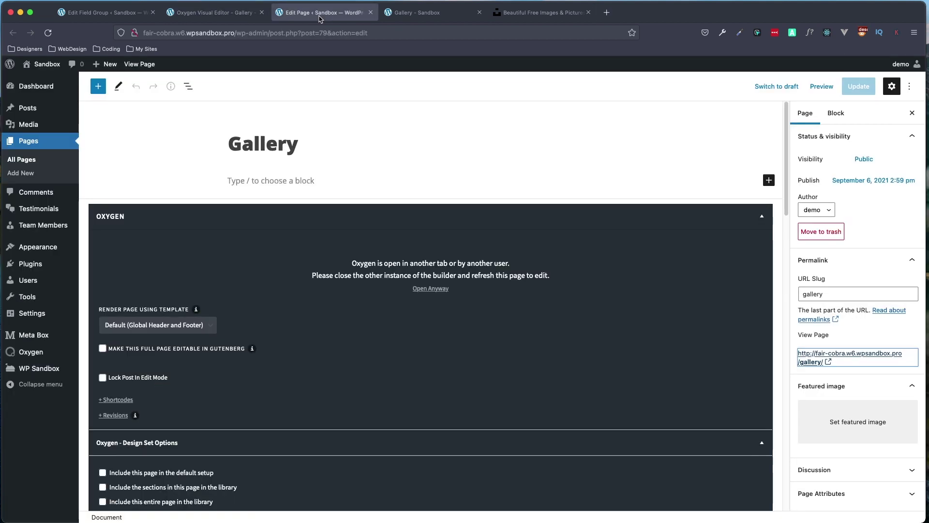
pyautogui.click(370, 12)
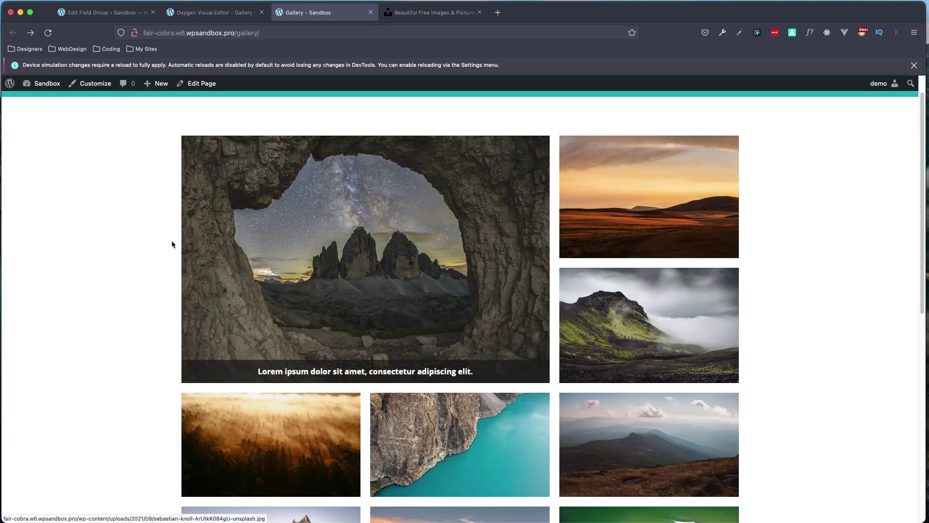
pyautogui.scroll(-5, 133, 233)
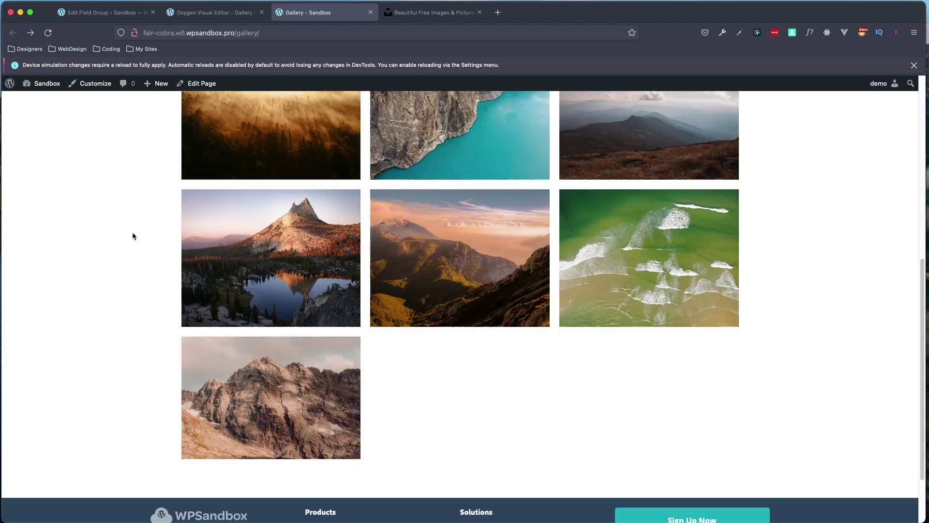
pyautogui.scroll(-2, 133, 236)
pyautogui.scroll(9, 133, 235)
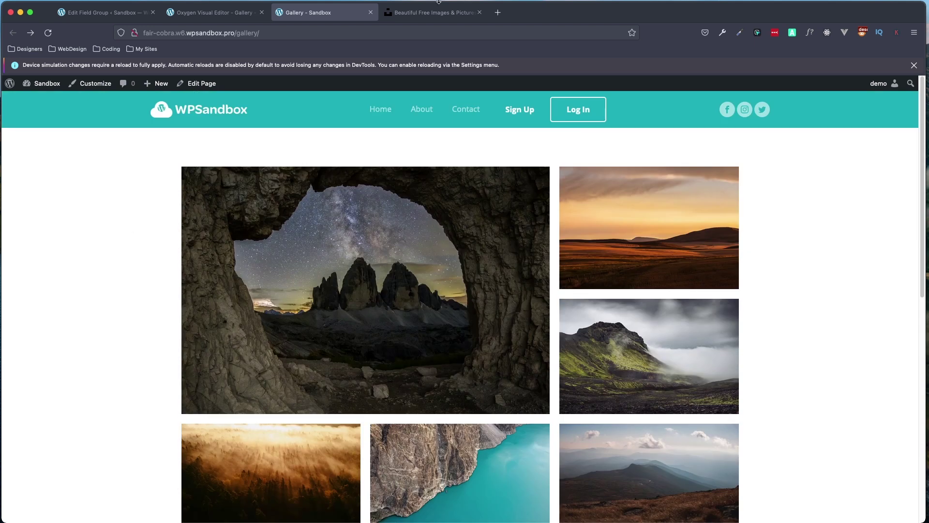
pyautogui.click(198, 13)
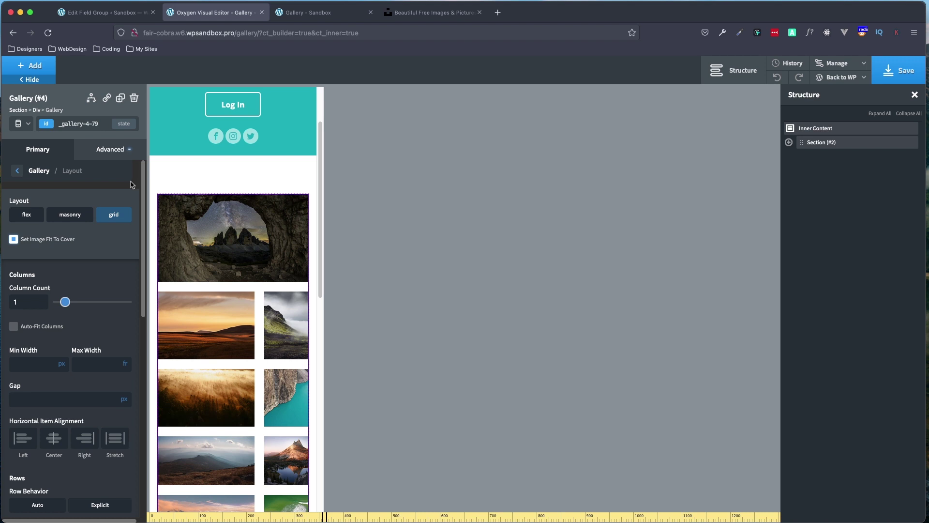
# Leave Layout settings and switch the canvas breakpoint to All devices
pyautogui.click(17, 171)
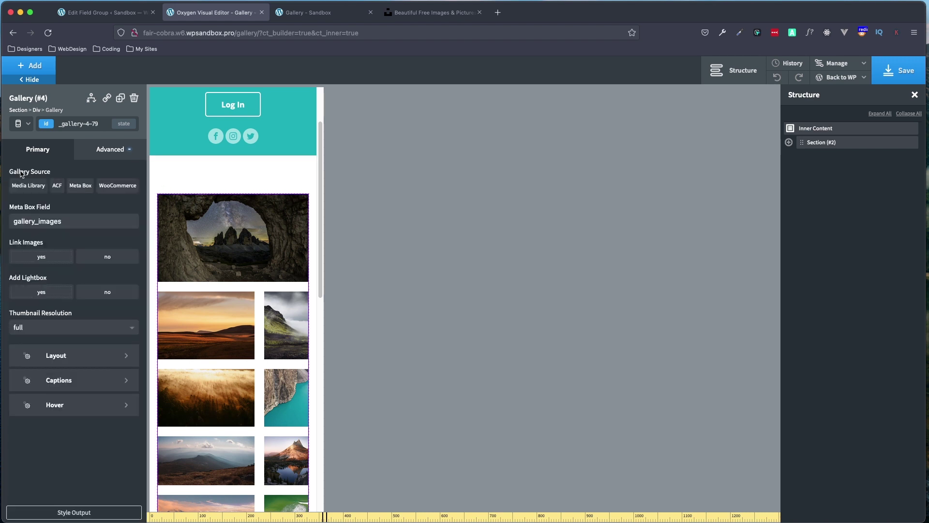
pyautogui.click(19, 125)
pyautogui.click(23, 136)
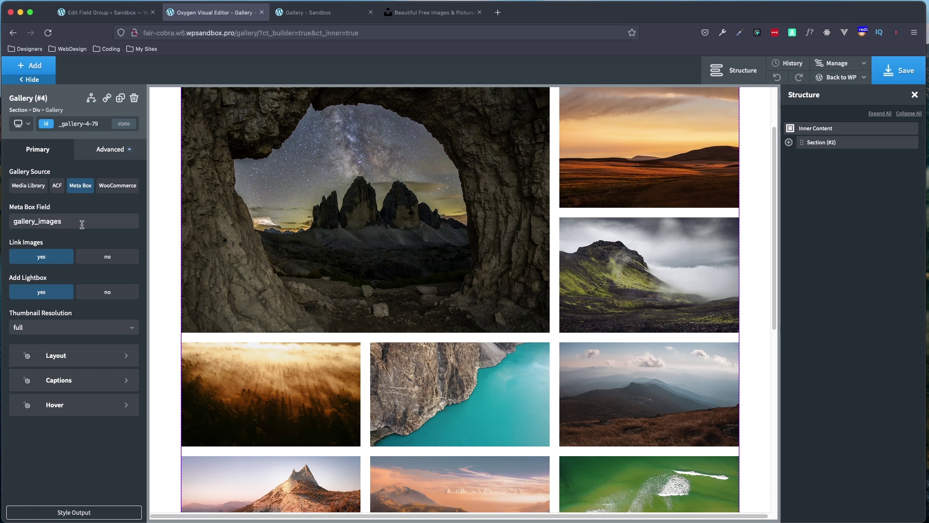
# Confirm the field ID gallery_images in the Meta Box field group, then return
pyautogui.click(104, 12)
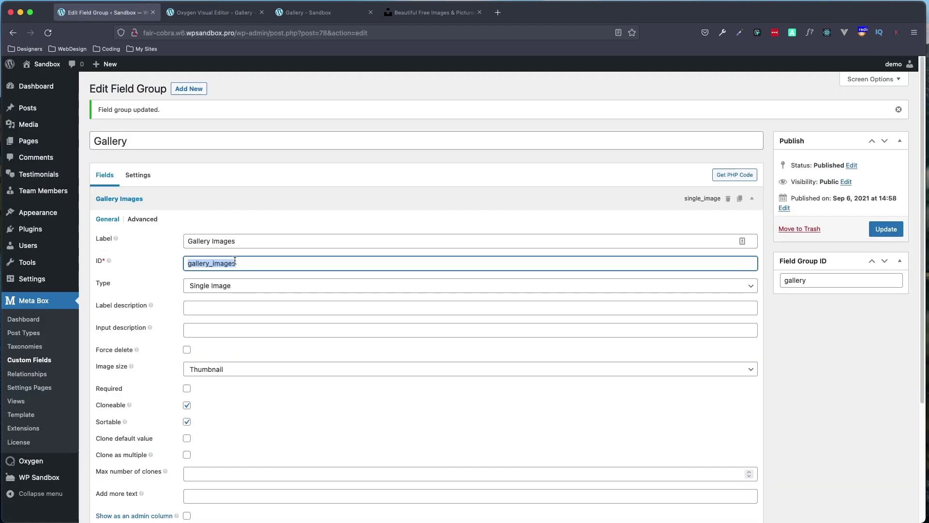
pyautogui.click(249, 265)
pyautogui.moveTo(254, 268); pyautogui.dragTo(150, 266)
pyautogui.click(192, 13)
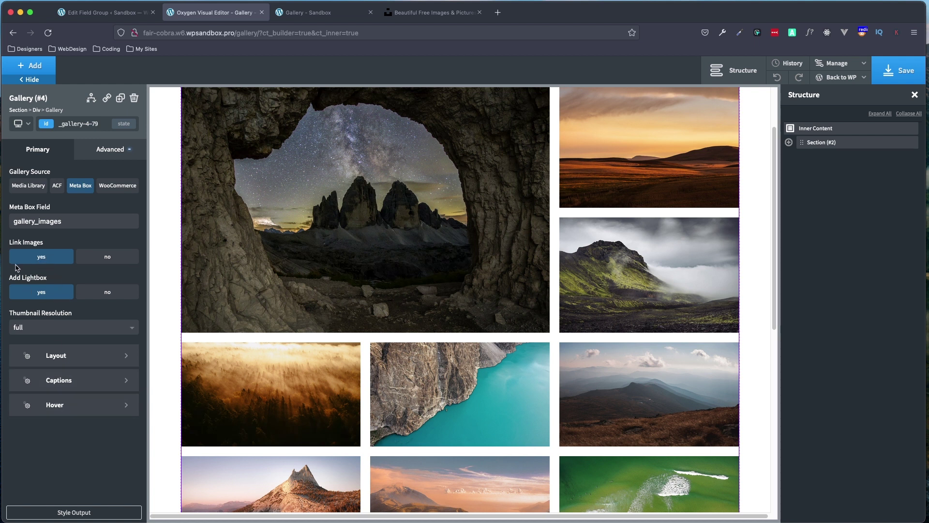
# Set Show Captions Only On Hover to yes and keep Hide Captions Below at 768px
pyautogui.click(73, 357)
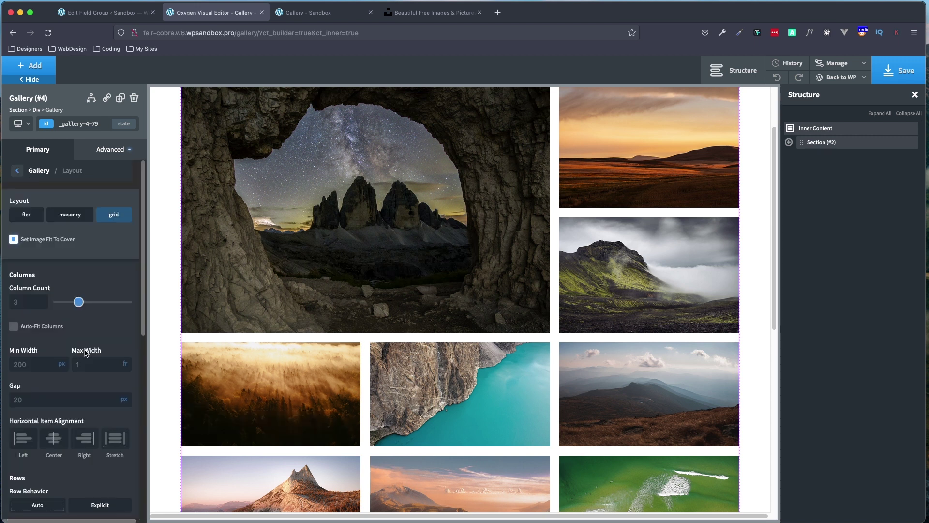
pyautogui.click(18, 171)
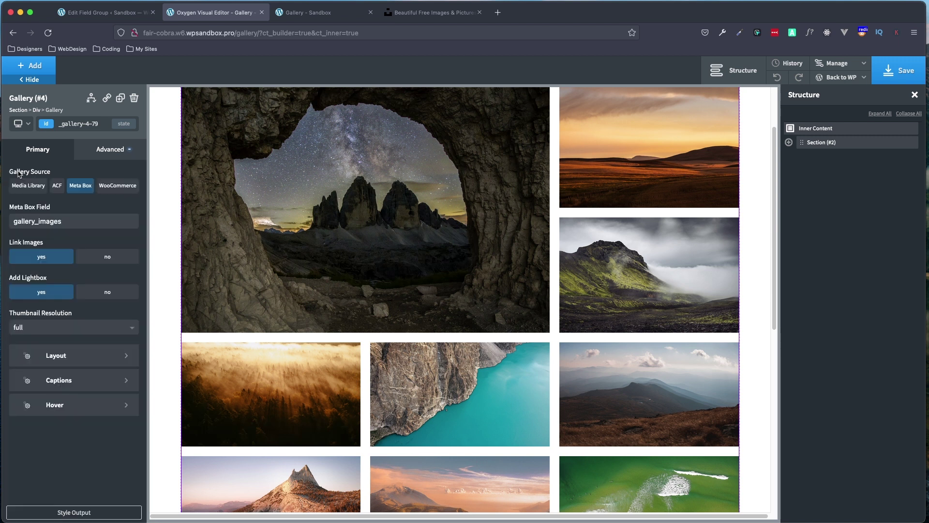
pyautogui.click(87, 382)
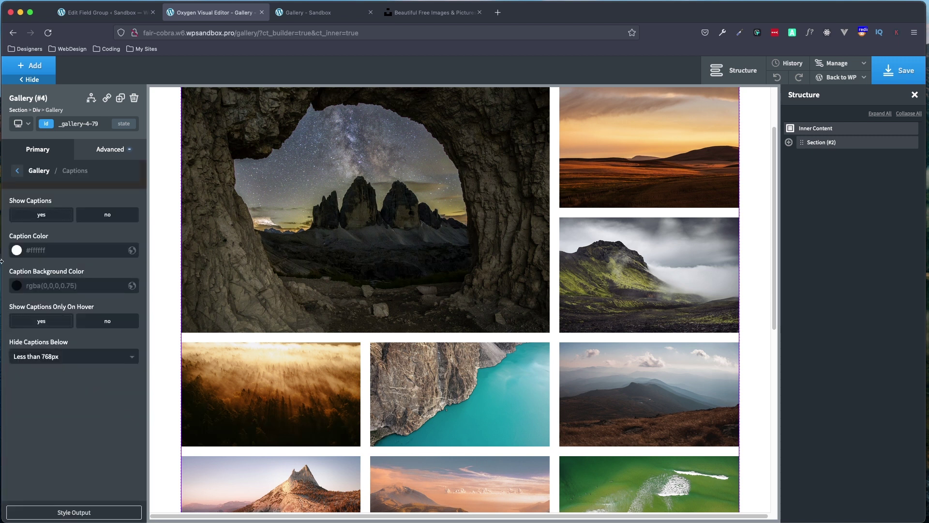
pyautogui.moveTo(273, 275)
pyautogui.moveTo(285, 261)
pyautogui.click(112, 325)
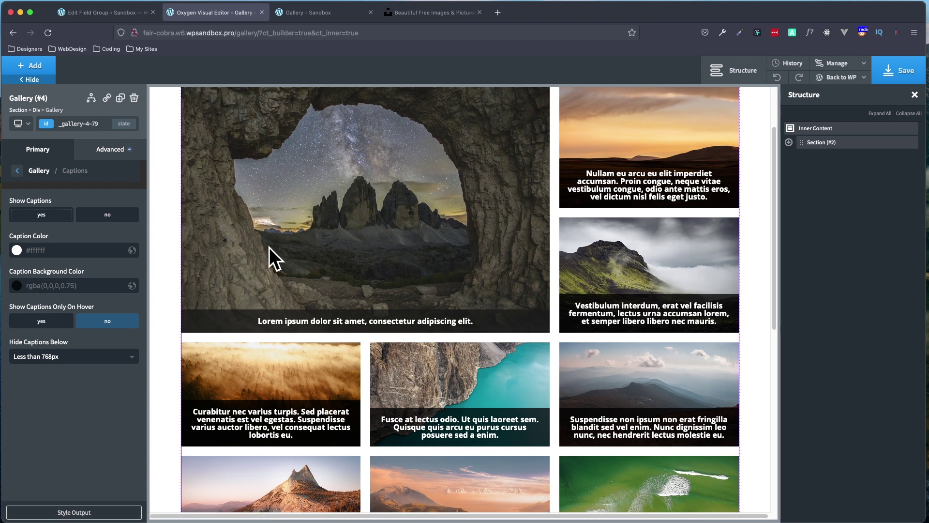
pyautogui.click(43, 319)
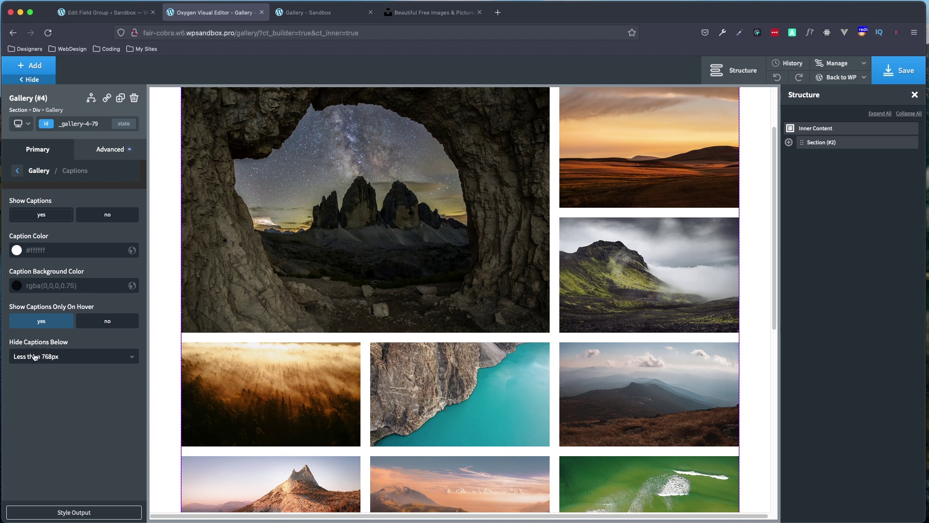
pyautogui.click(94, 356)
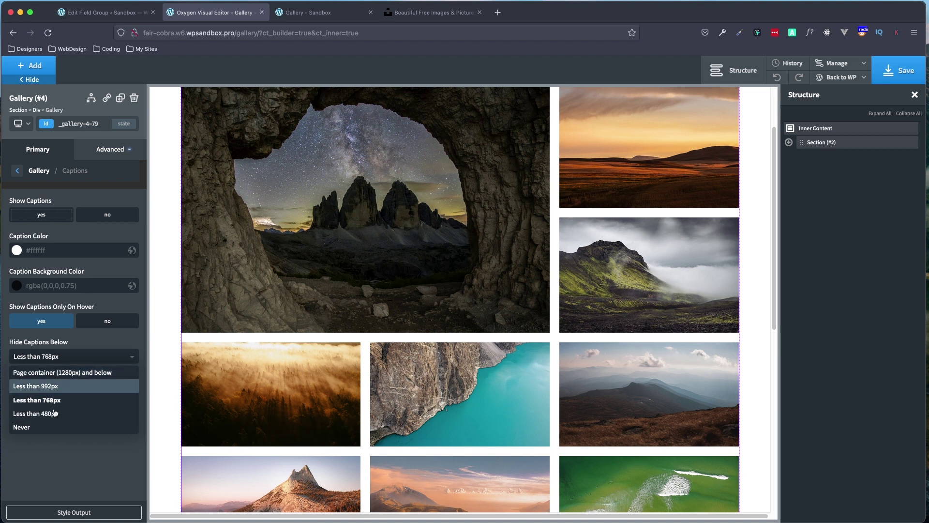
pyautogui.click(72, 470)
# Review the gallery Hover settings and save the Gallery page
pyautogui.click(18, 175)
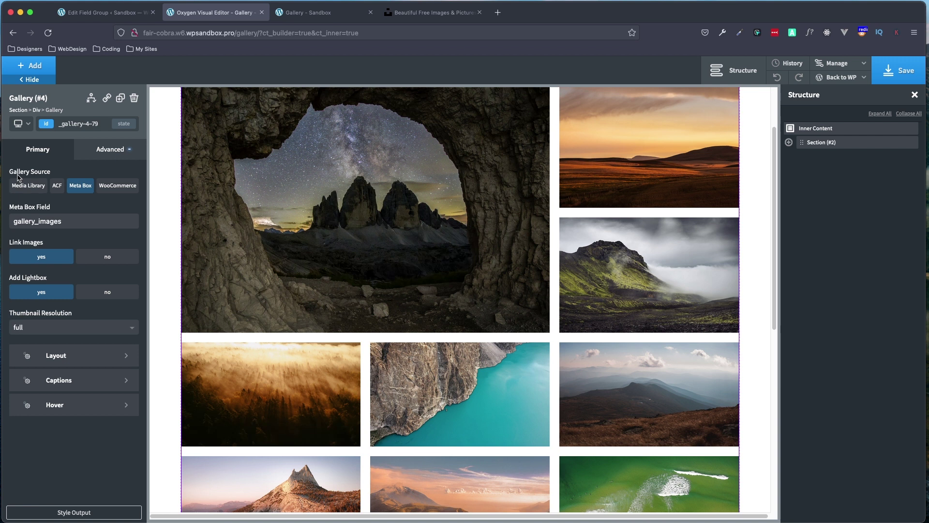
pyautogui.click(97, 409)
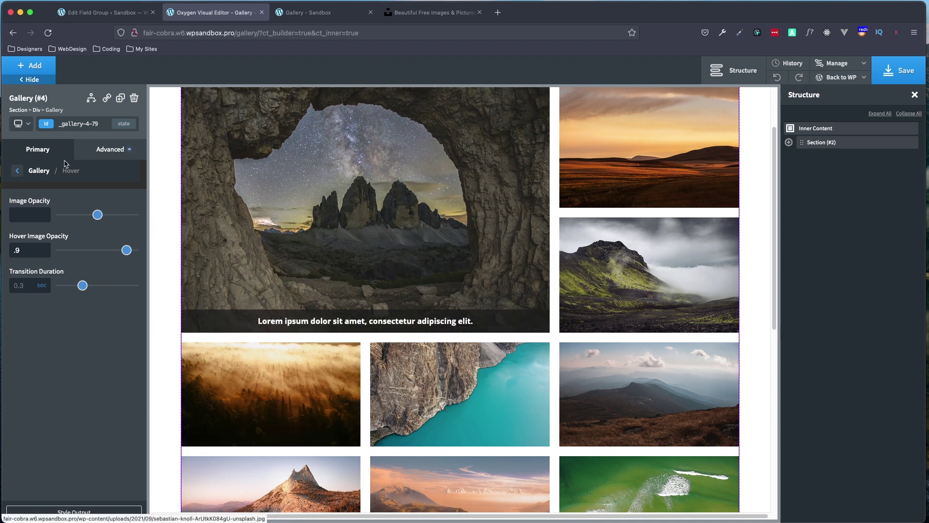
pyautogui.click(18, 172)
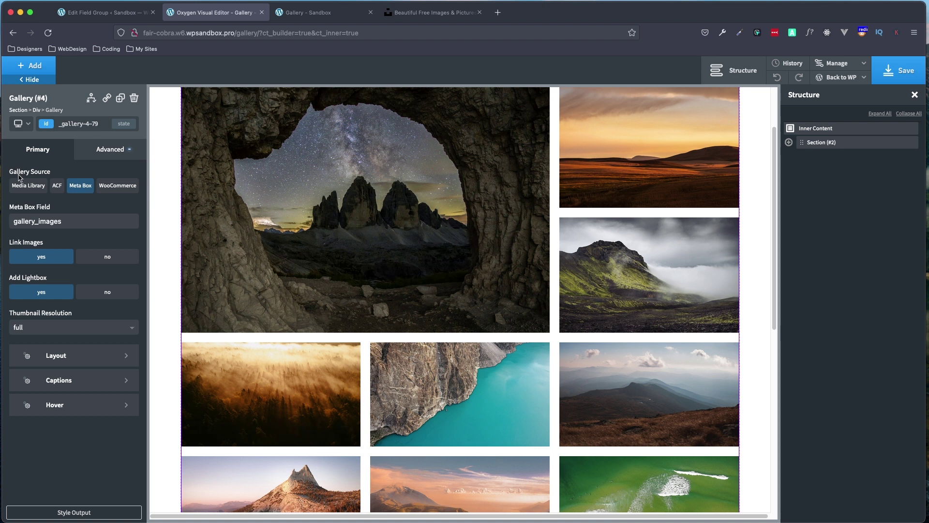
pyautogui.click(904, 70)
# Scroll through the published Gallery - Sandbox page's photo grid
pyautogui.click(310, 12)
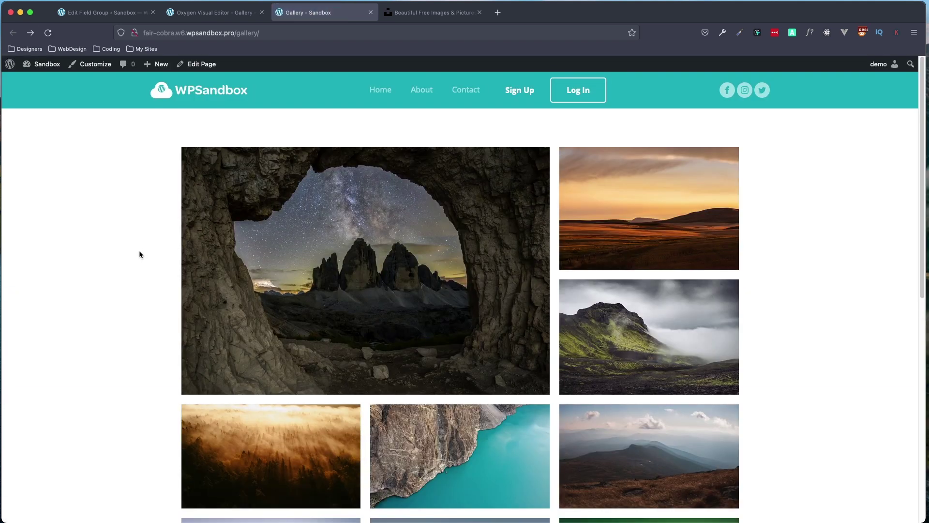
pyautogui.scroll(-1, 138, 252)
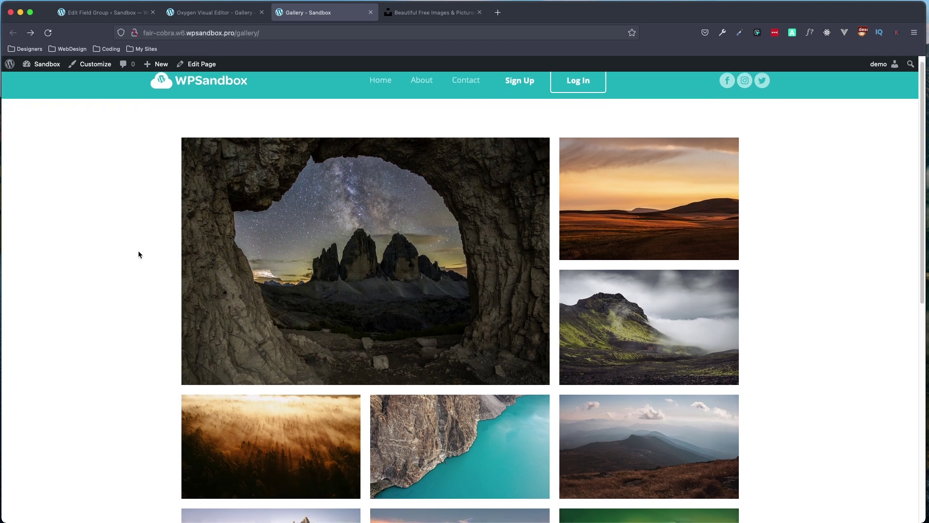
pyautogui.scroll(-3, 137, 250)
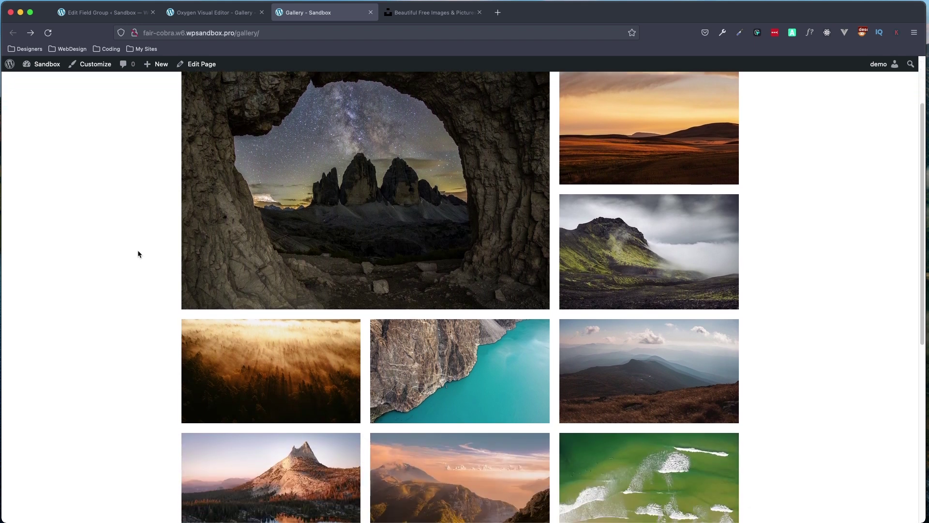